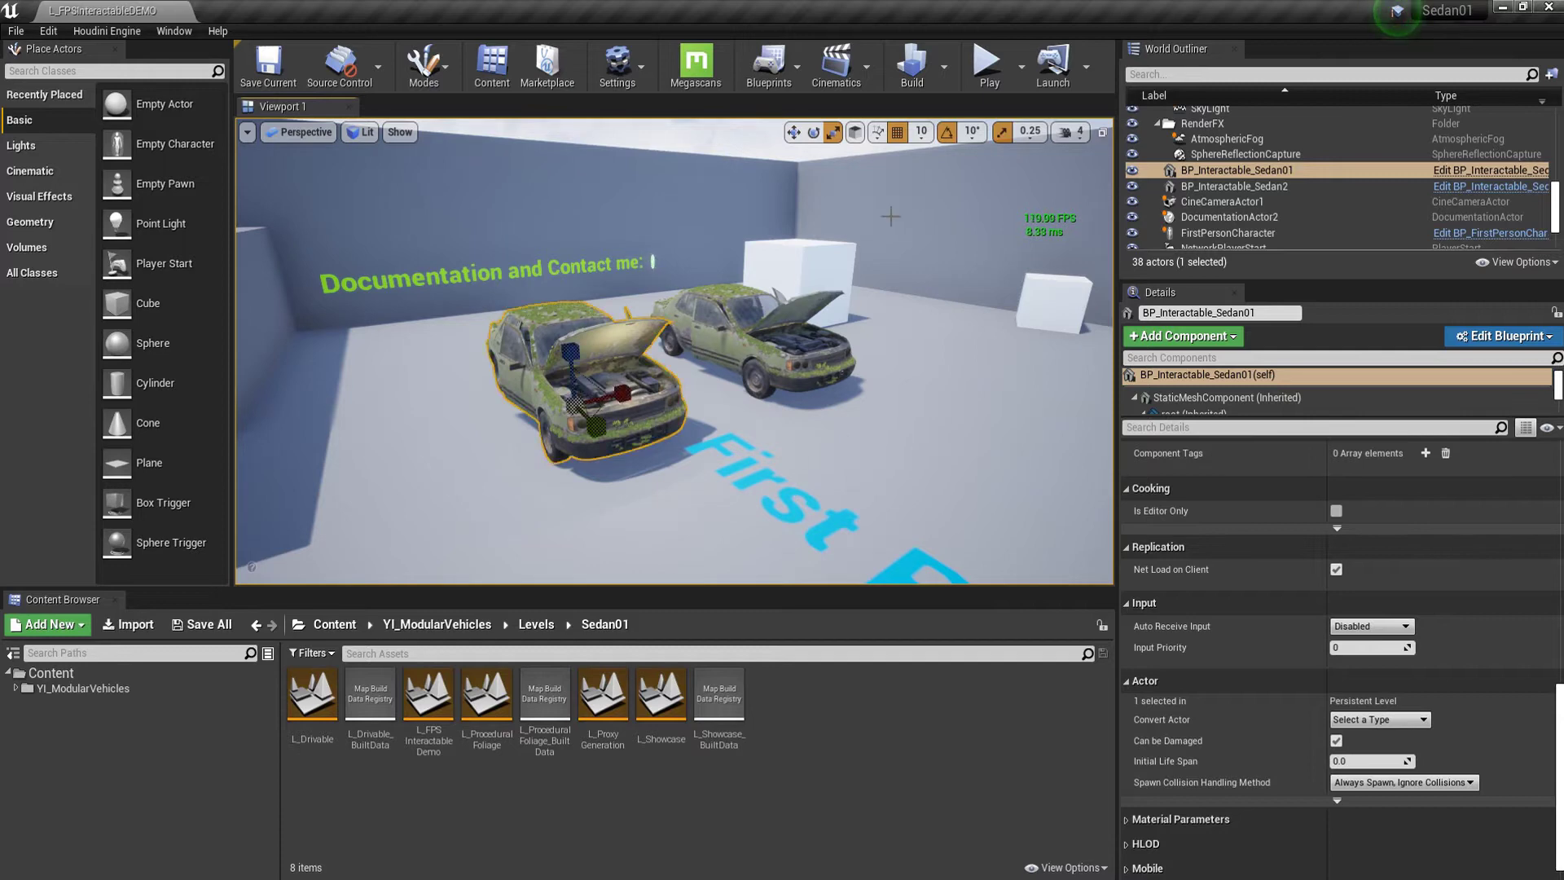
- Play-test the level, walking around both sedans and interacting with their parts, and end the play session
click(986, 65)
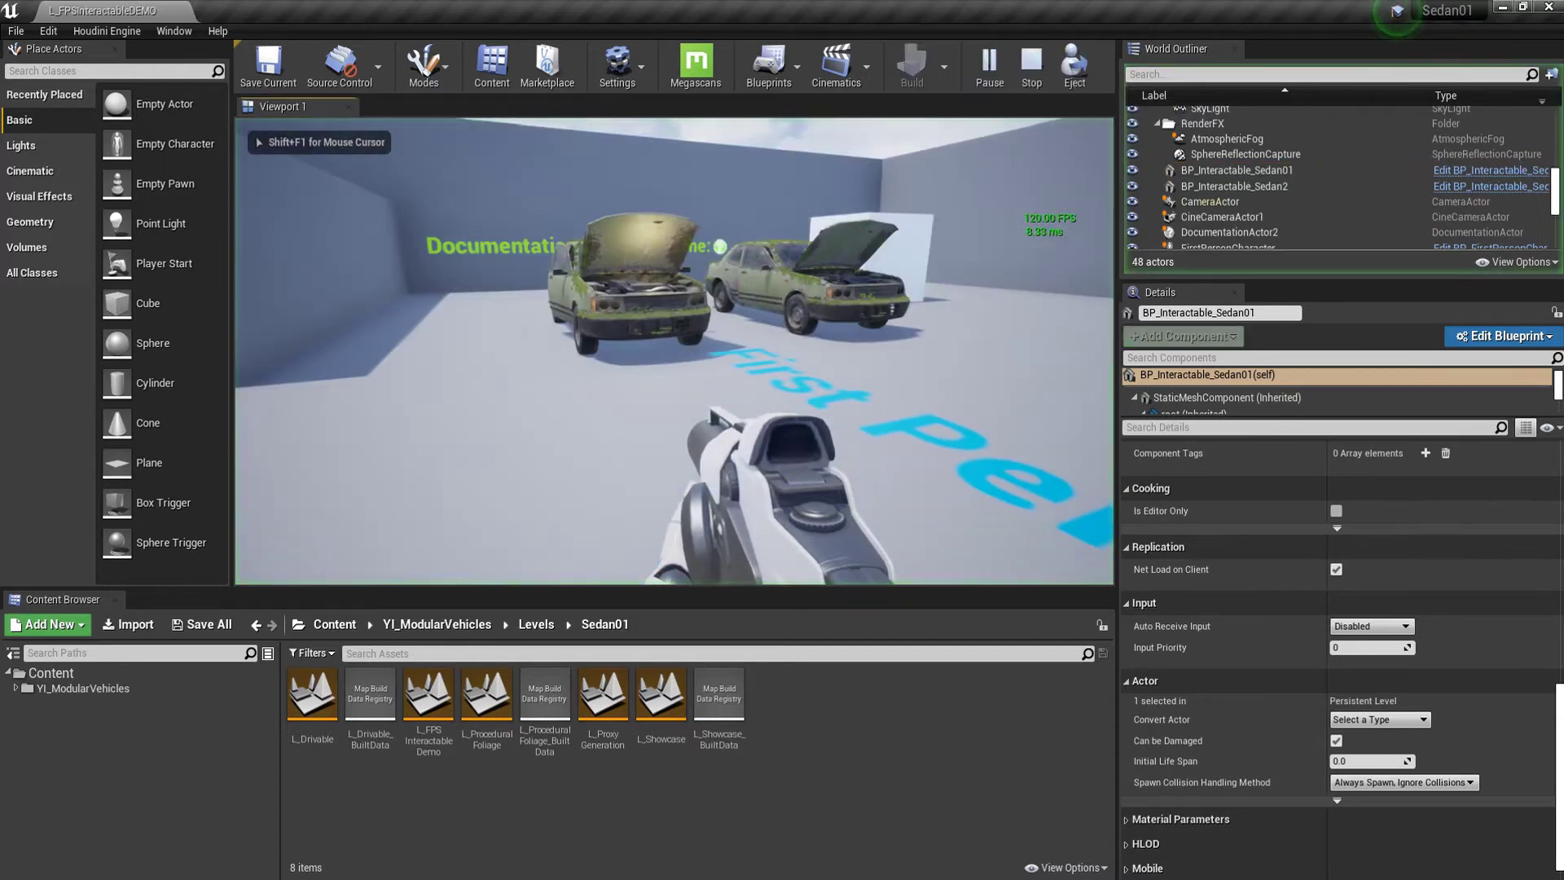
key(w)
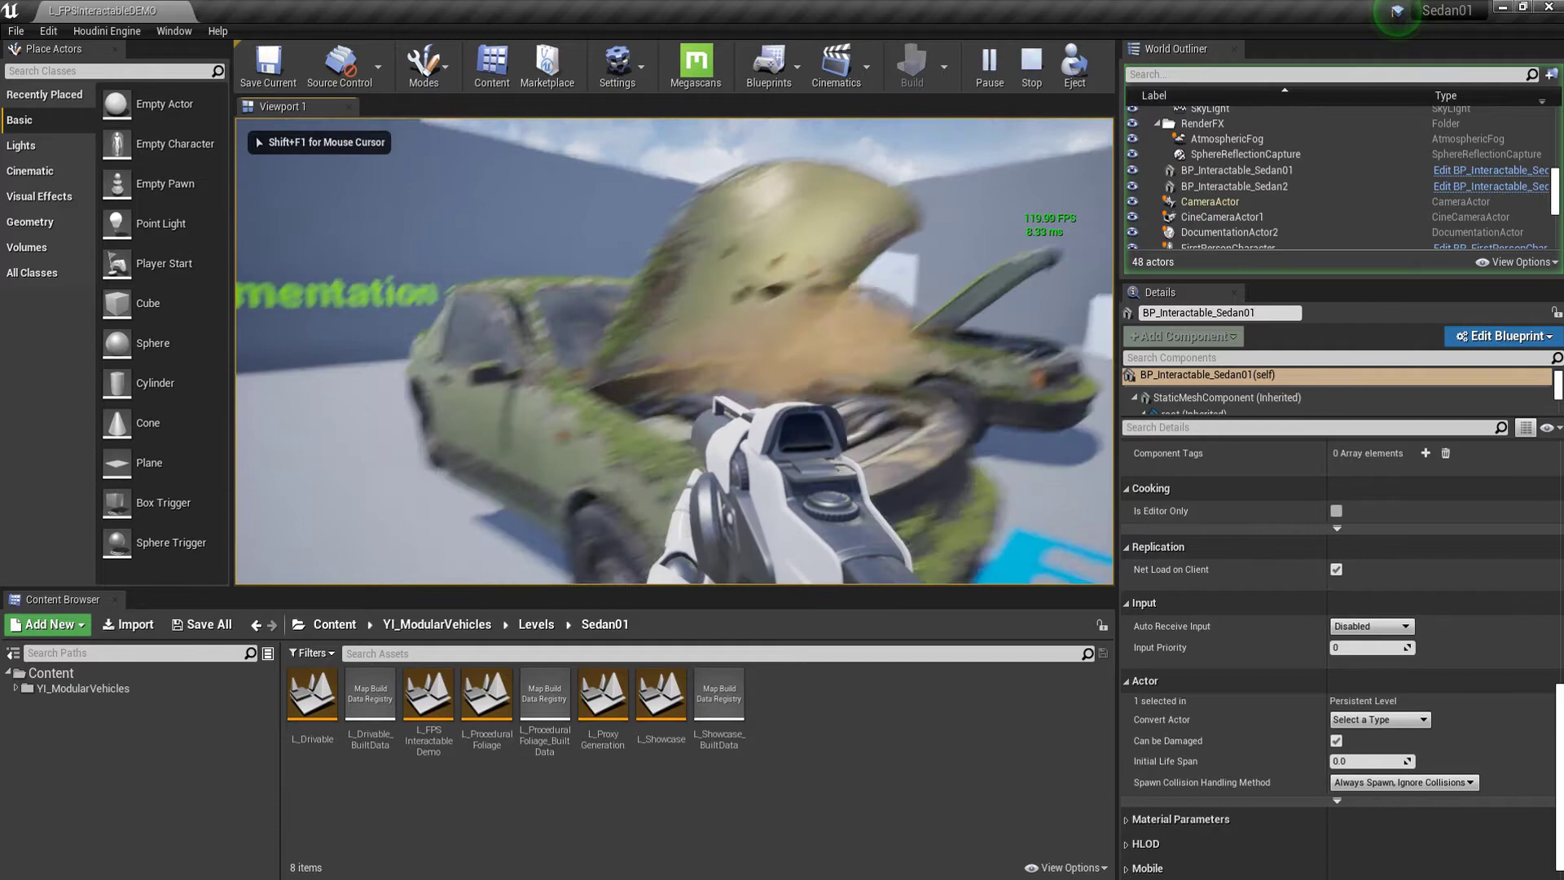
key(a)
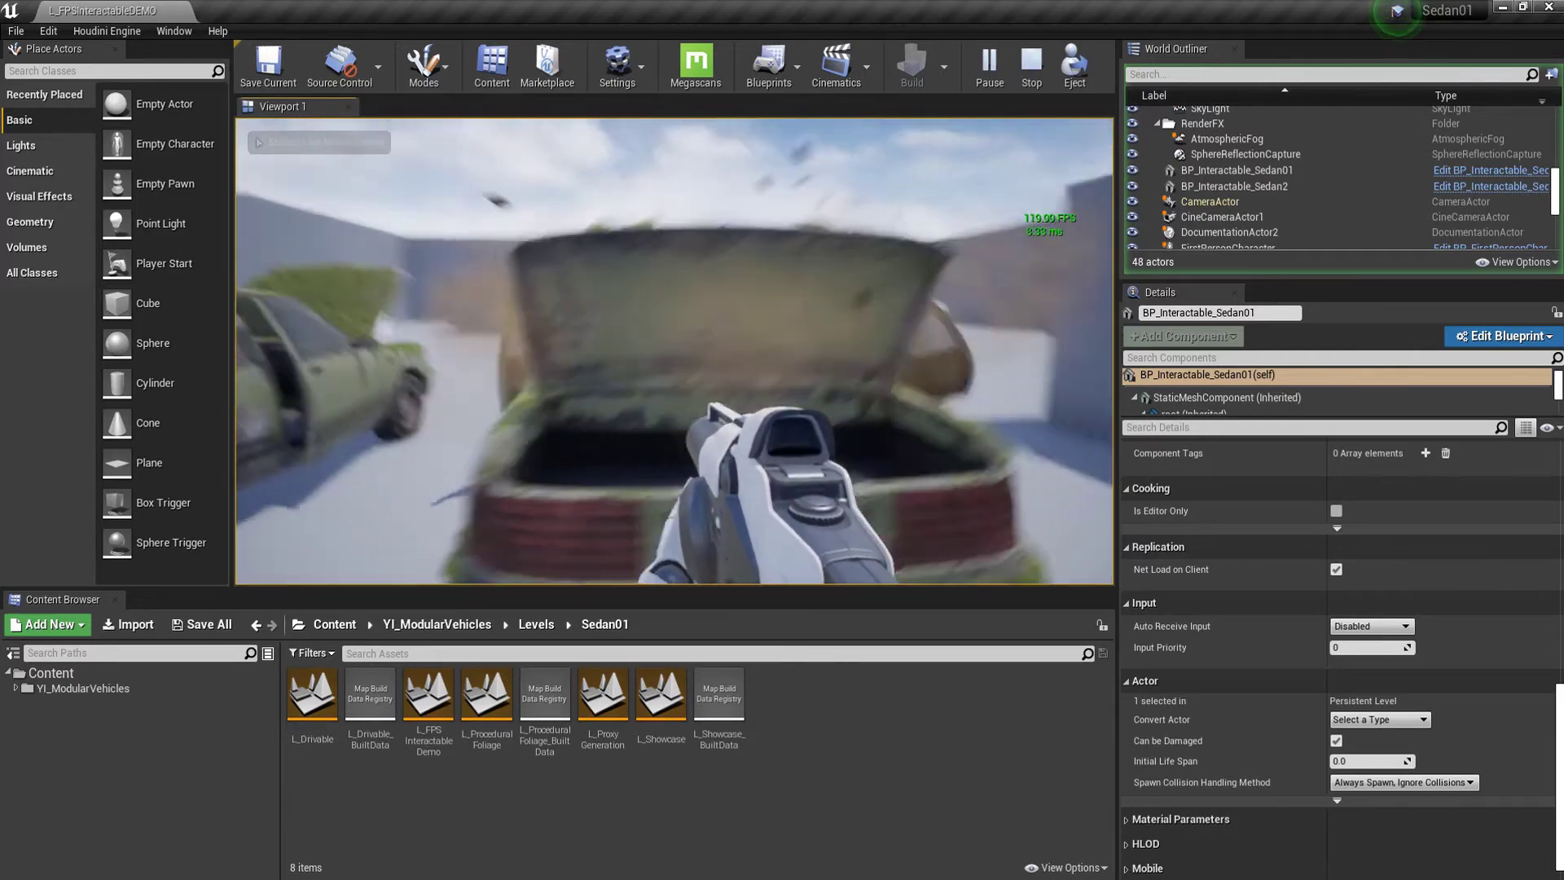
key(a)
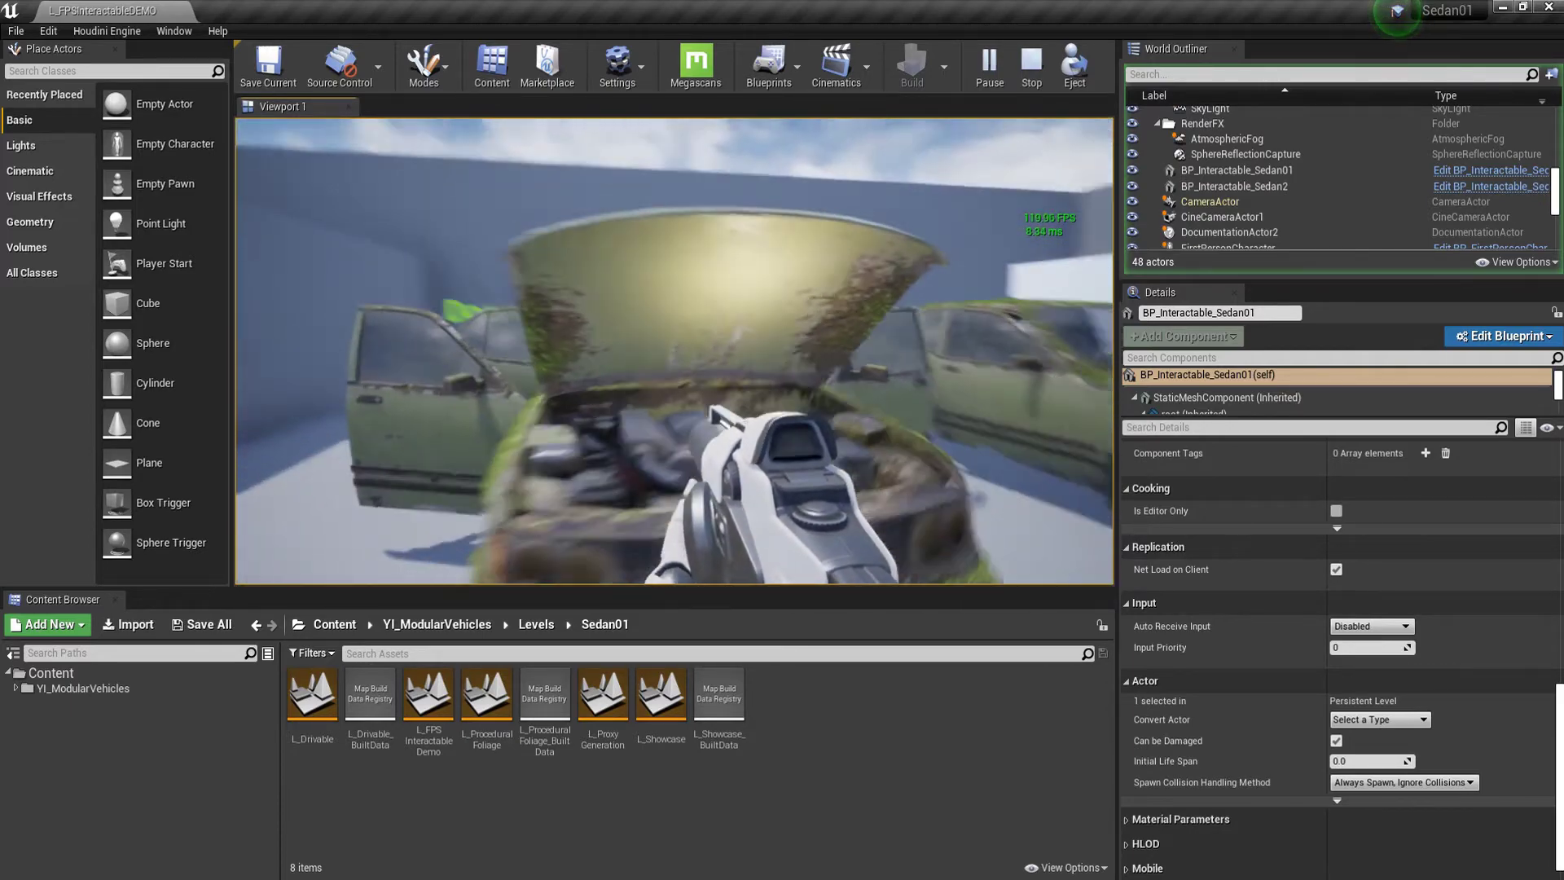
key(a)
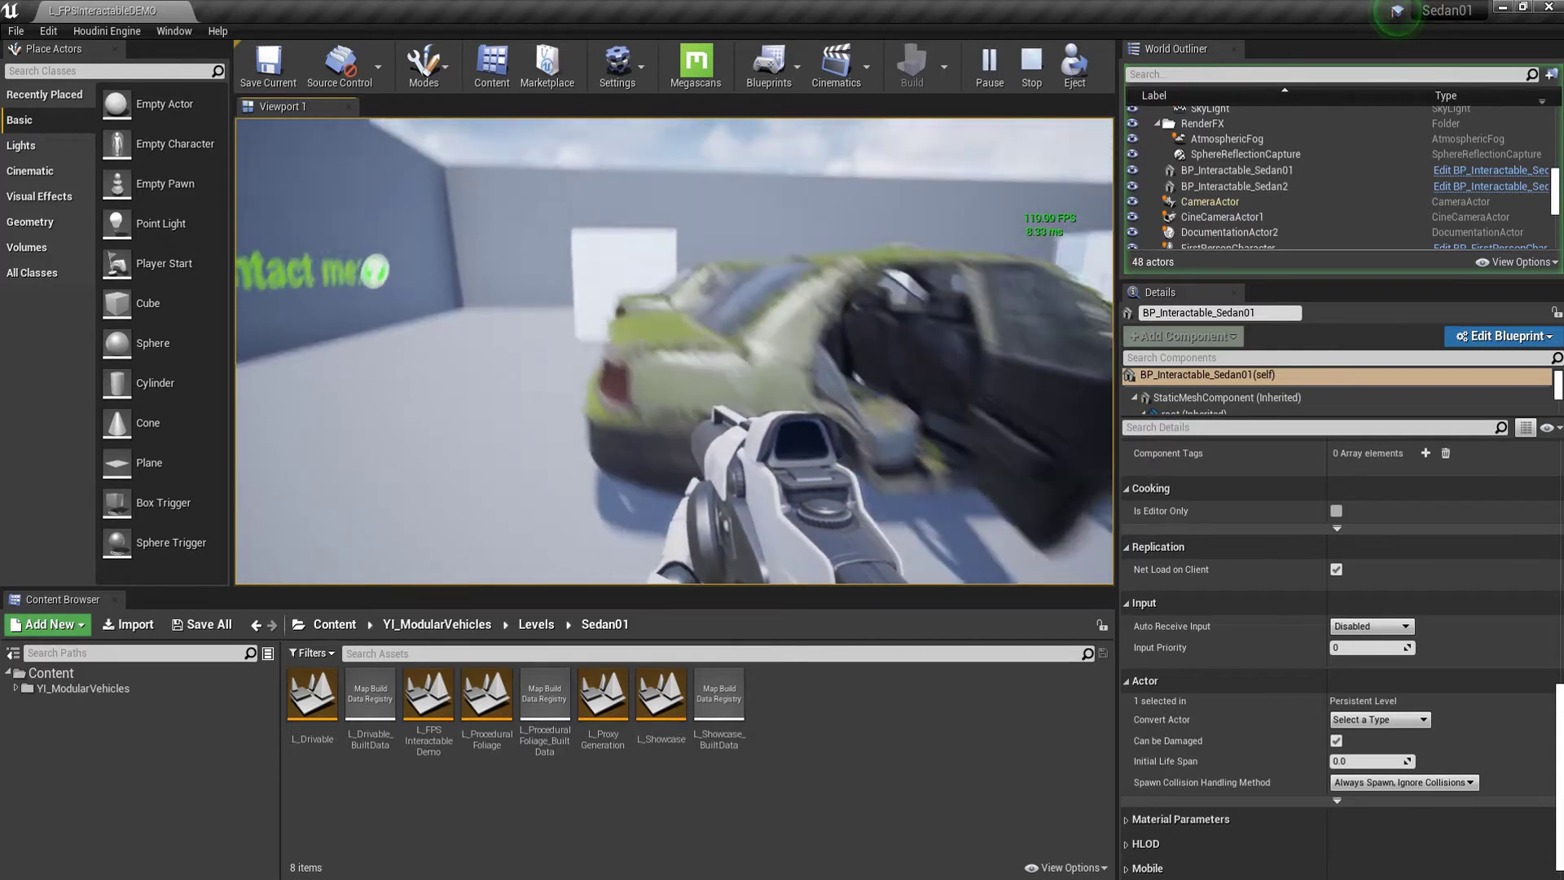
key(w)
key(e)
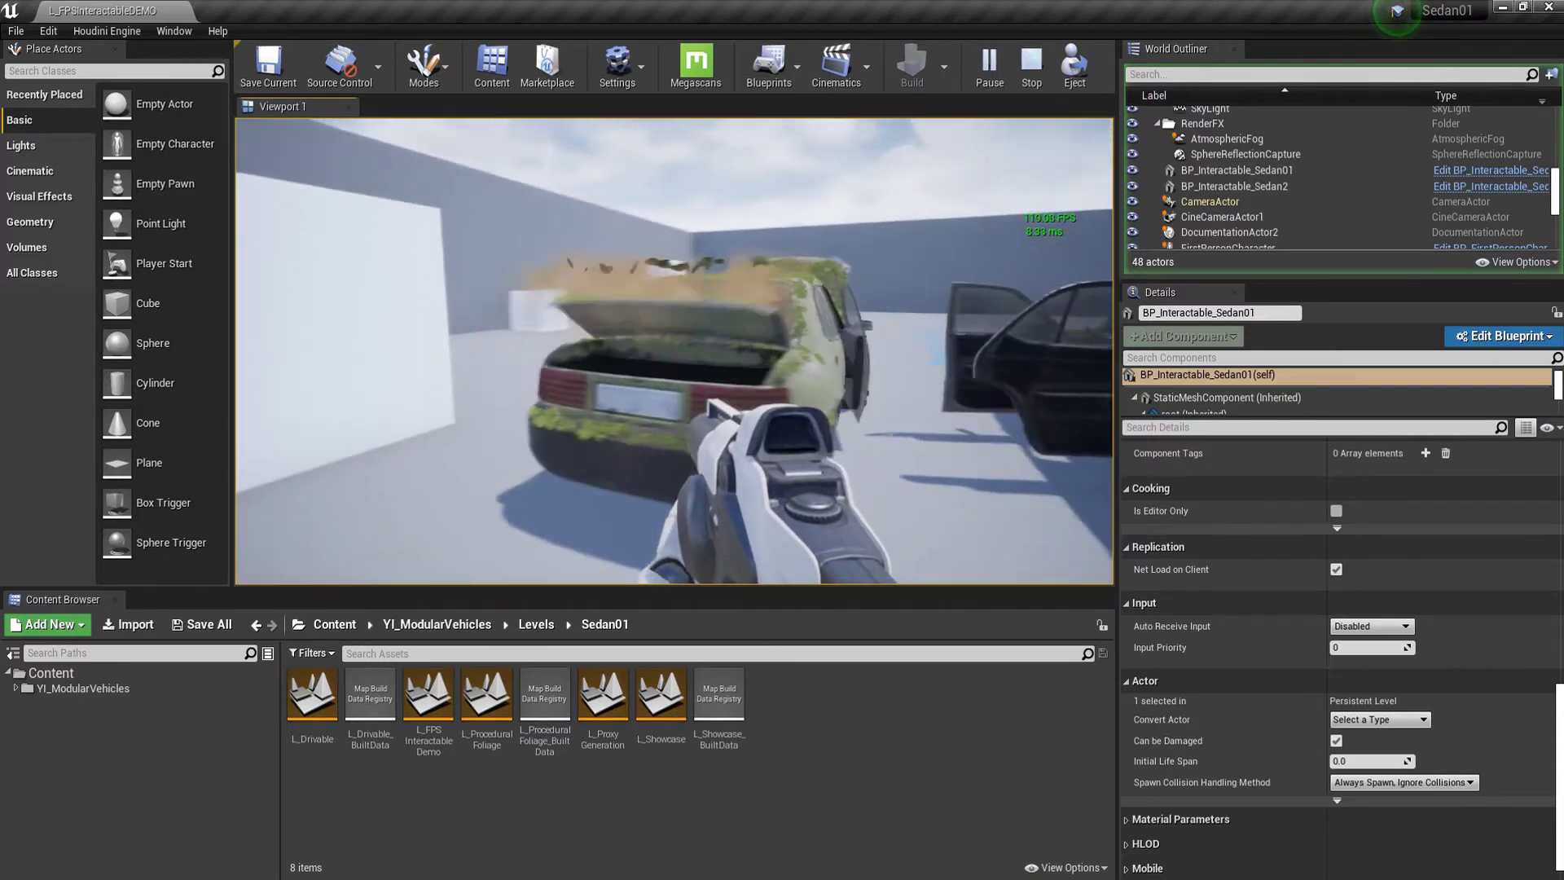
key(a)
key(e)
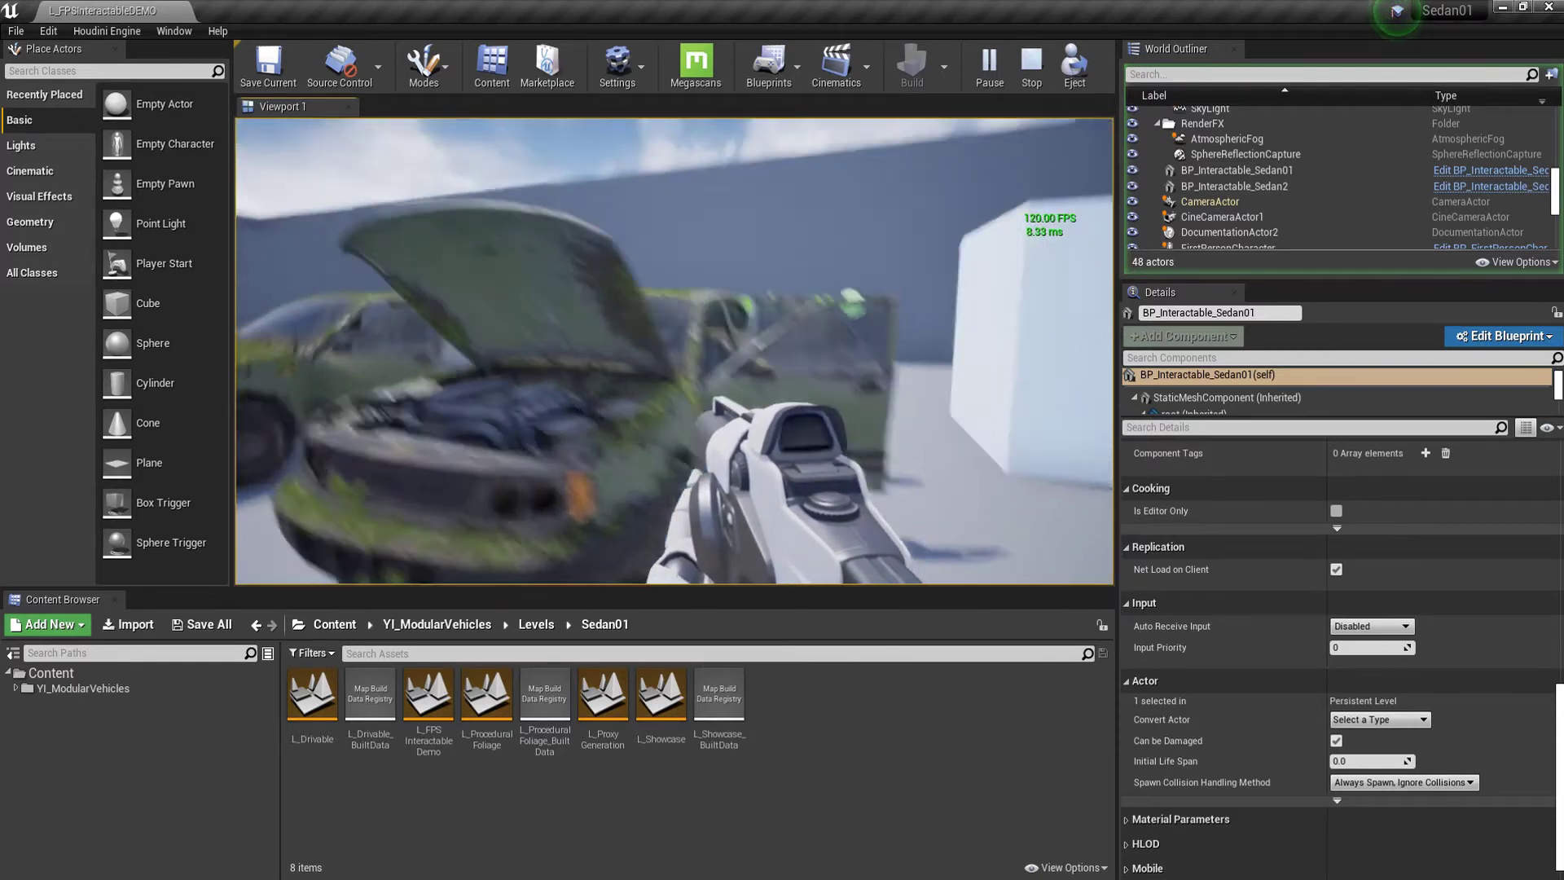
key(s)
key(w)
key(e)
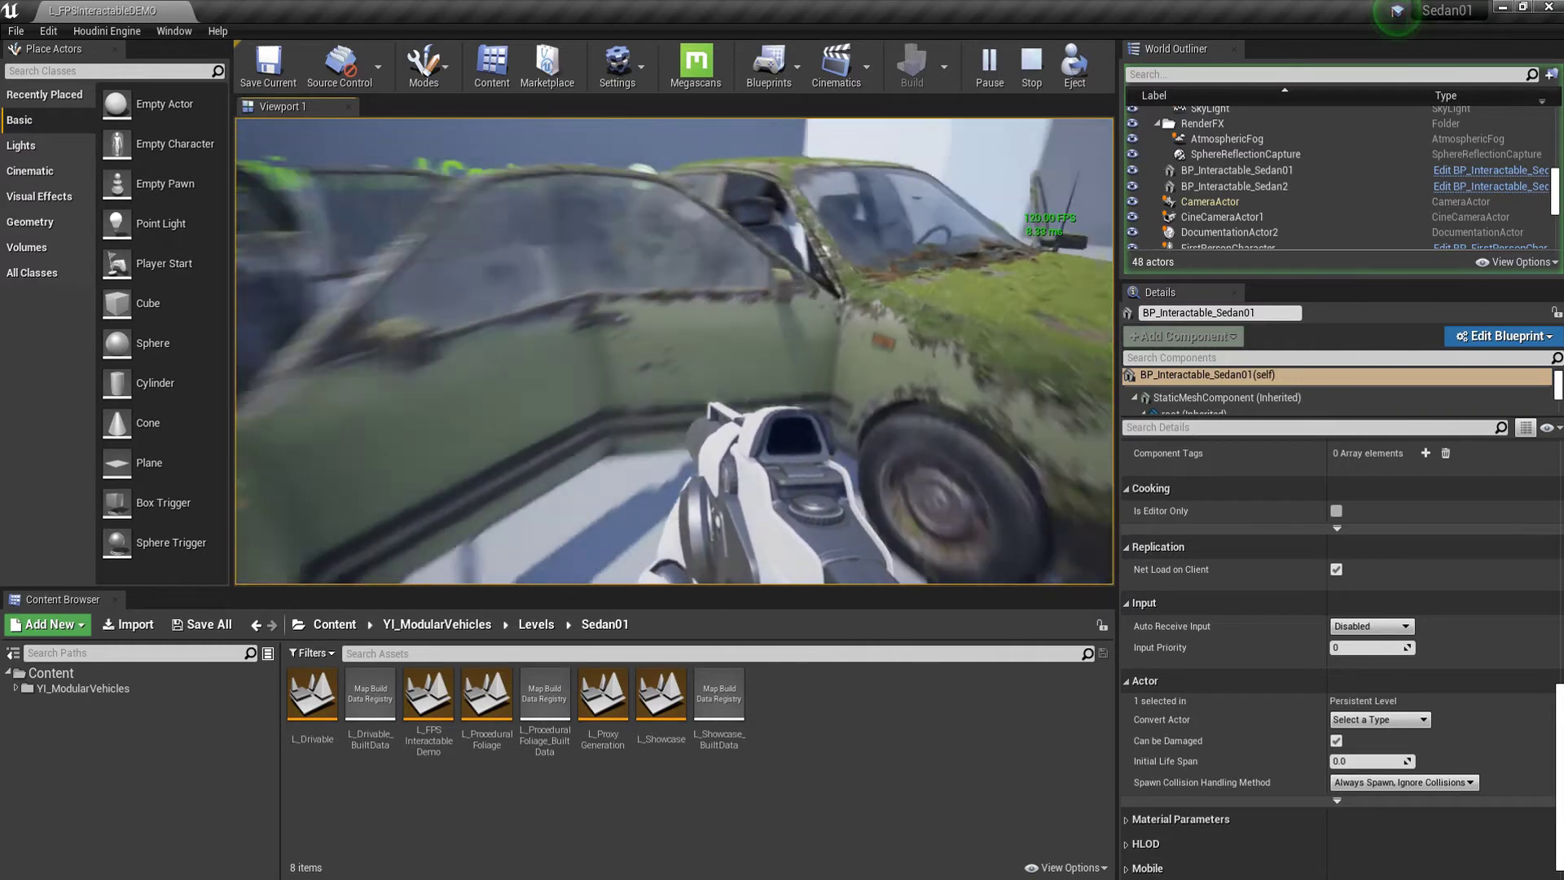
key(s)
key(Escape)
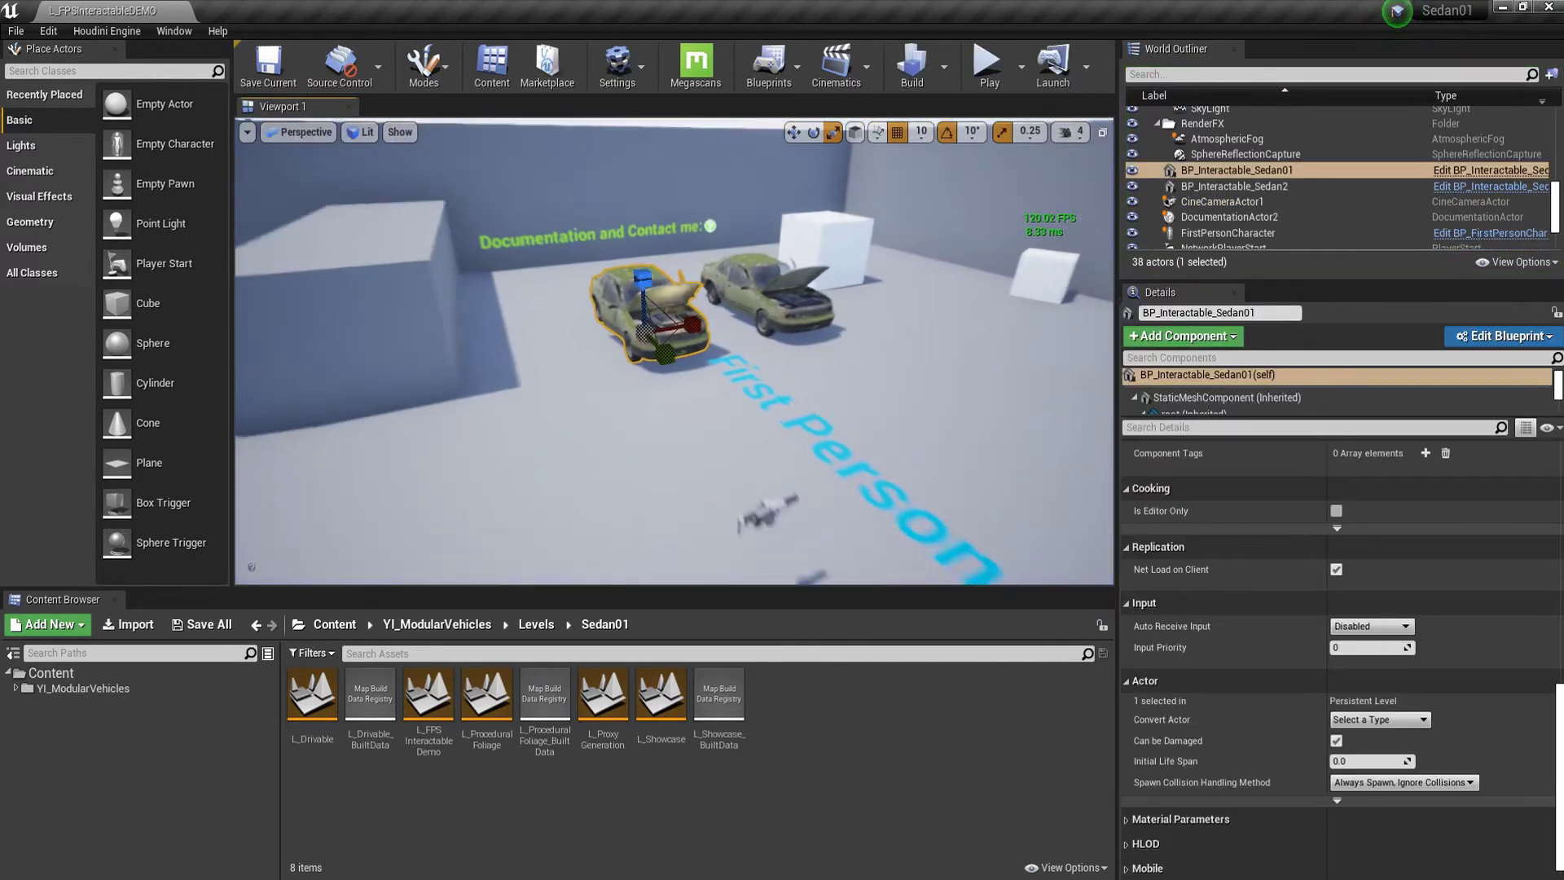
- Move BP_Interactable_Sedan01 a short distance across the floor, away from the second sedan
mouse_move(578, 342)
right_down()
mouse_move(594, 313)
mouse_move(588, 330)
right_up()
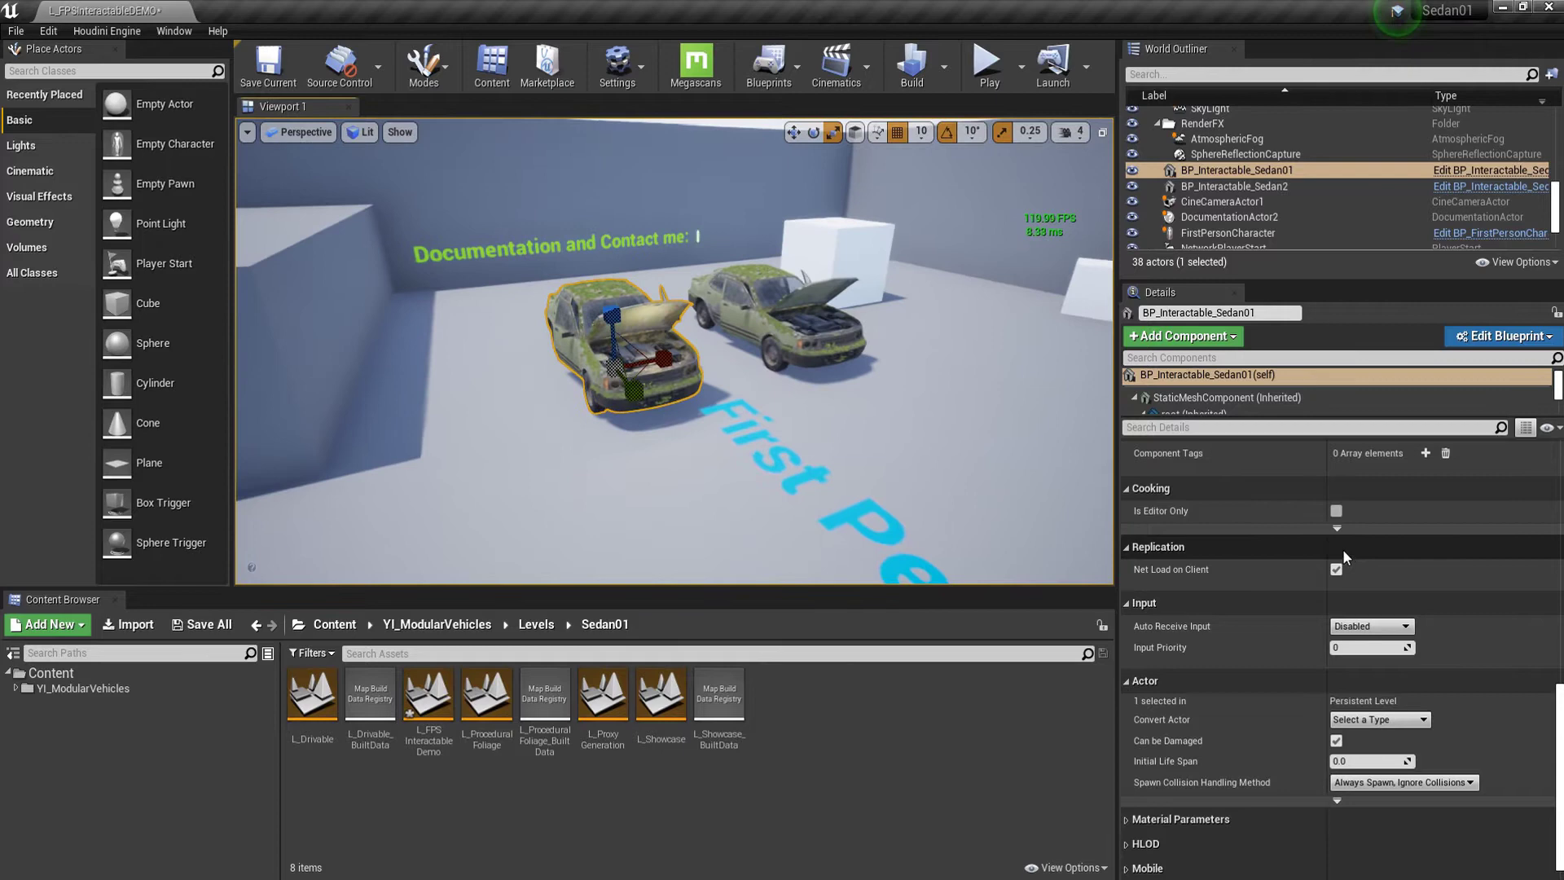
scroll(1343, 549, up, 10)
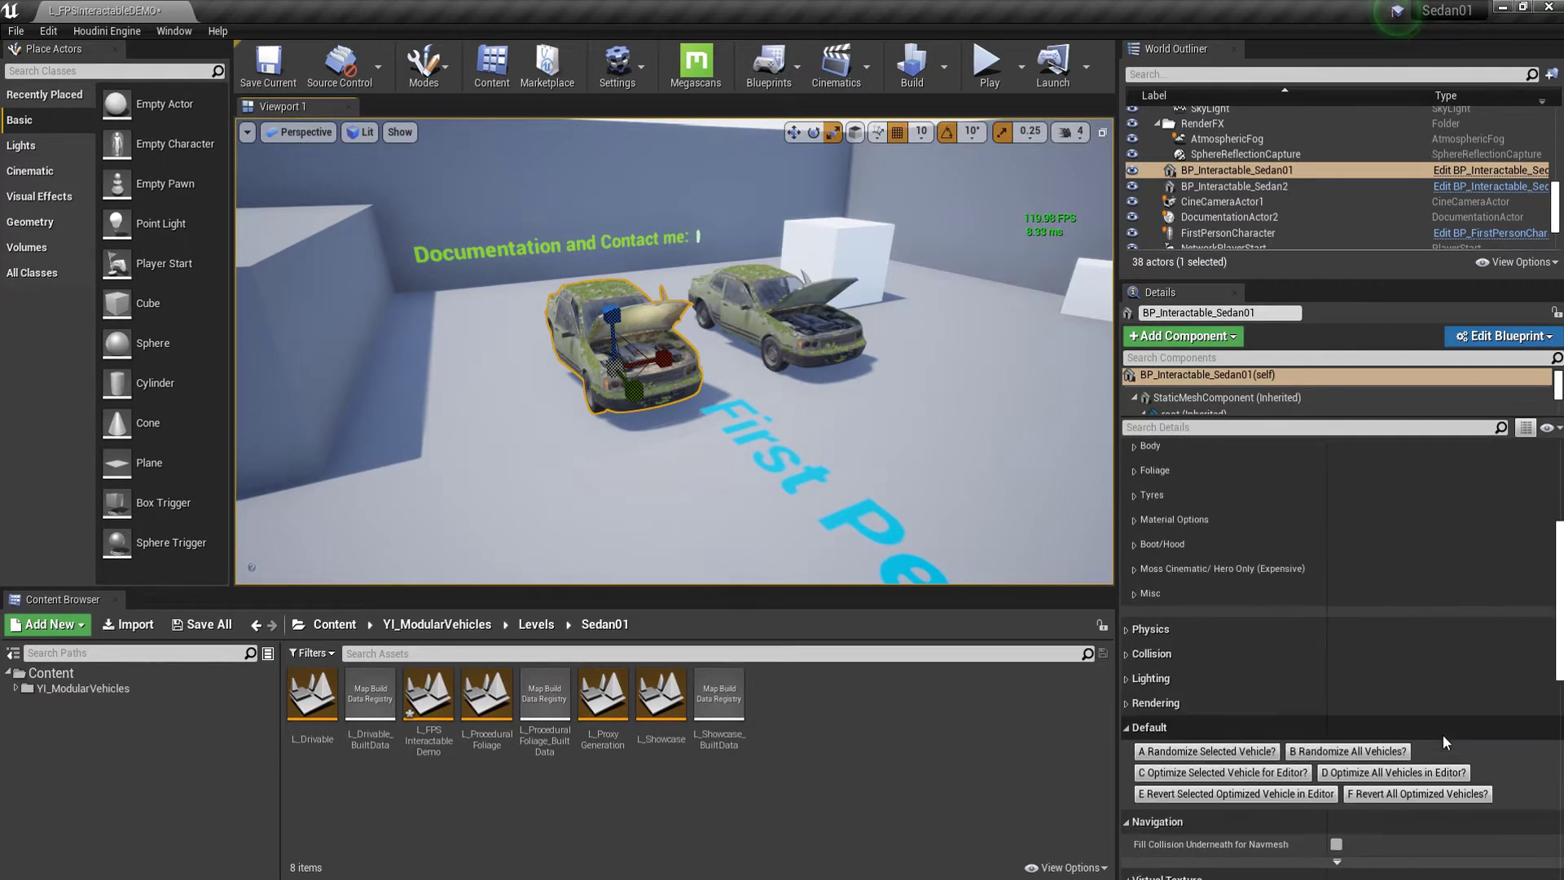
key(w)
right_drag(866, 382, 876, 342)
key(w)
key(s)
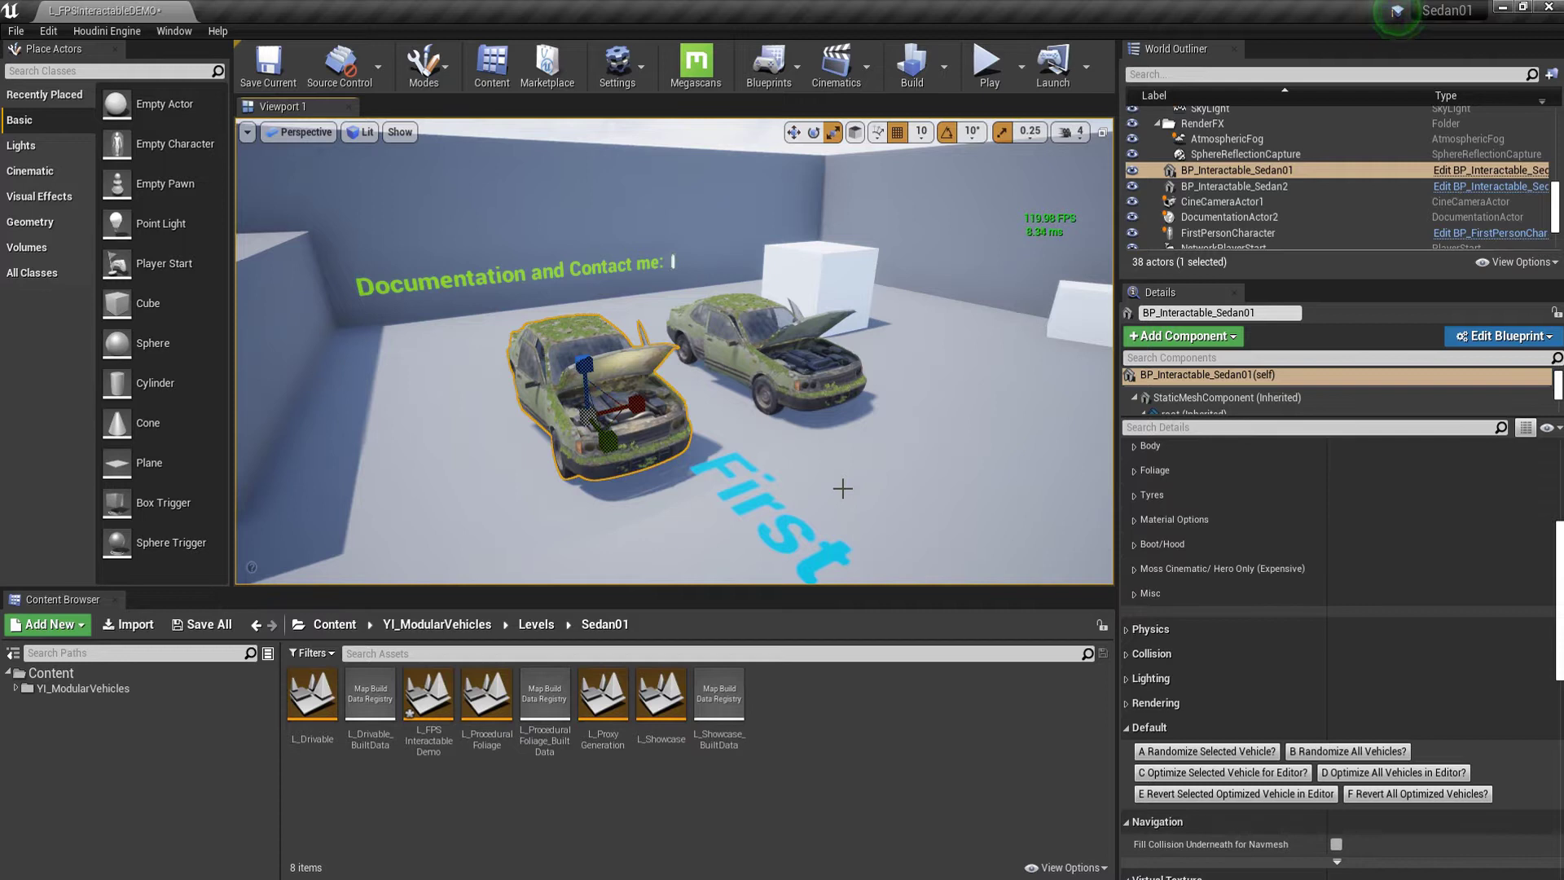
drag(652, 418, 636, 484)
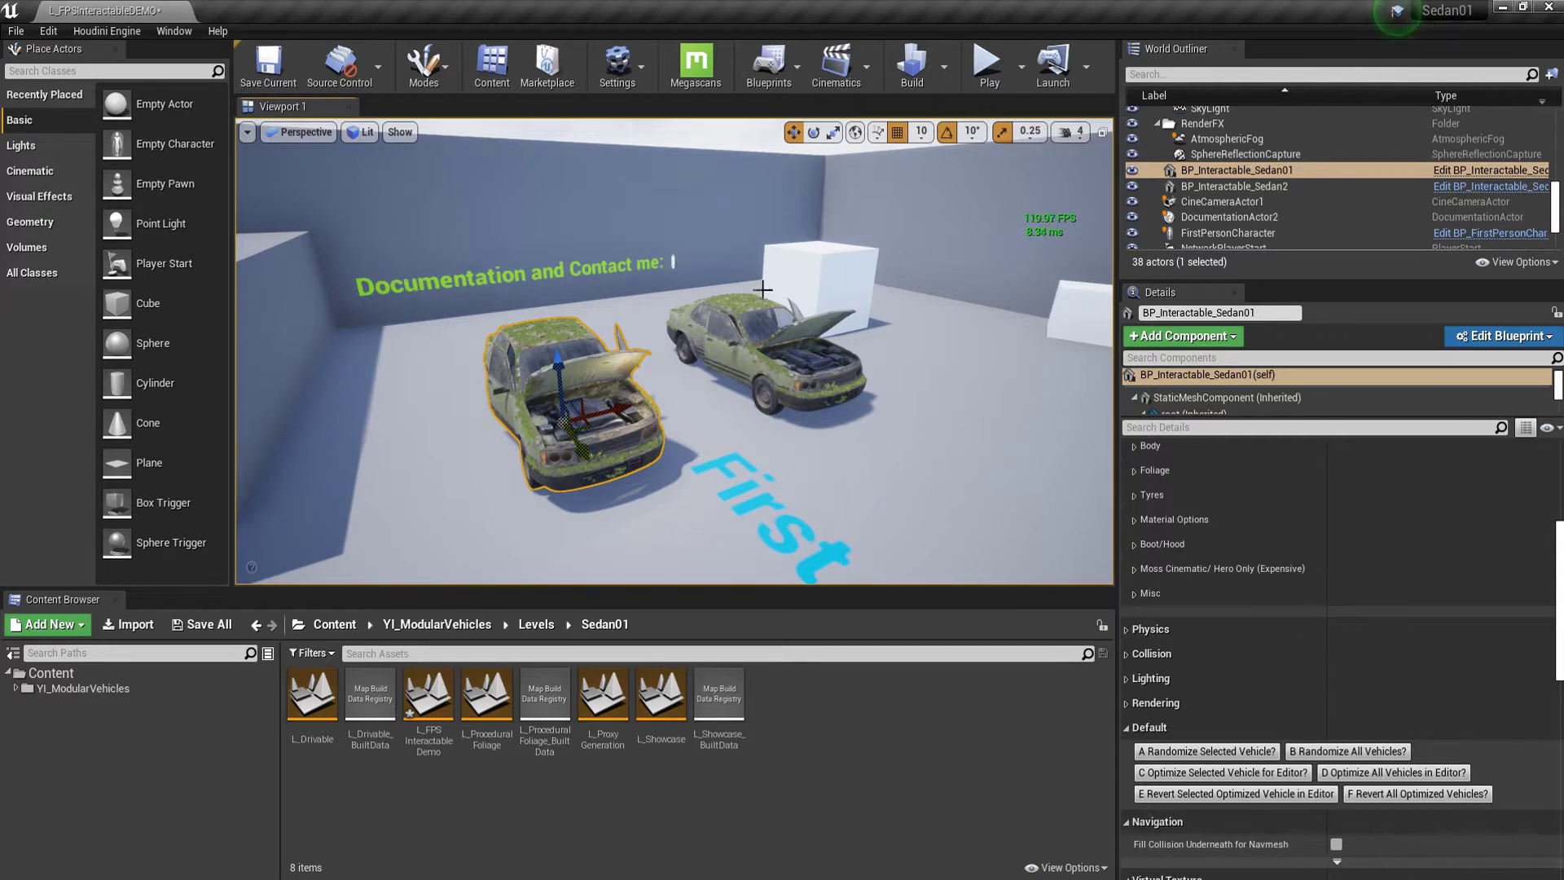
- Randomize only the selected BP_Interactable_Sedan01 repeatedly to cycle through several vehicle variations
right_drag(668, 474, 706, 583)
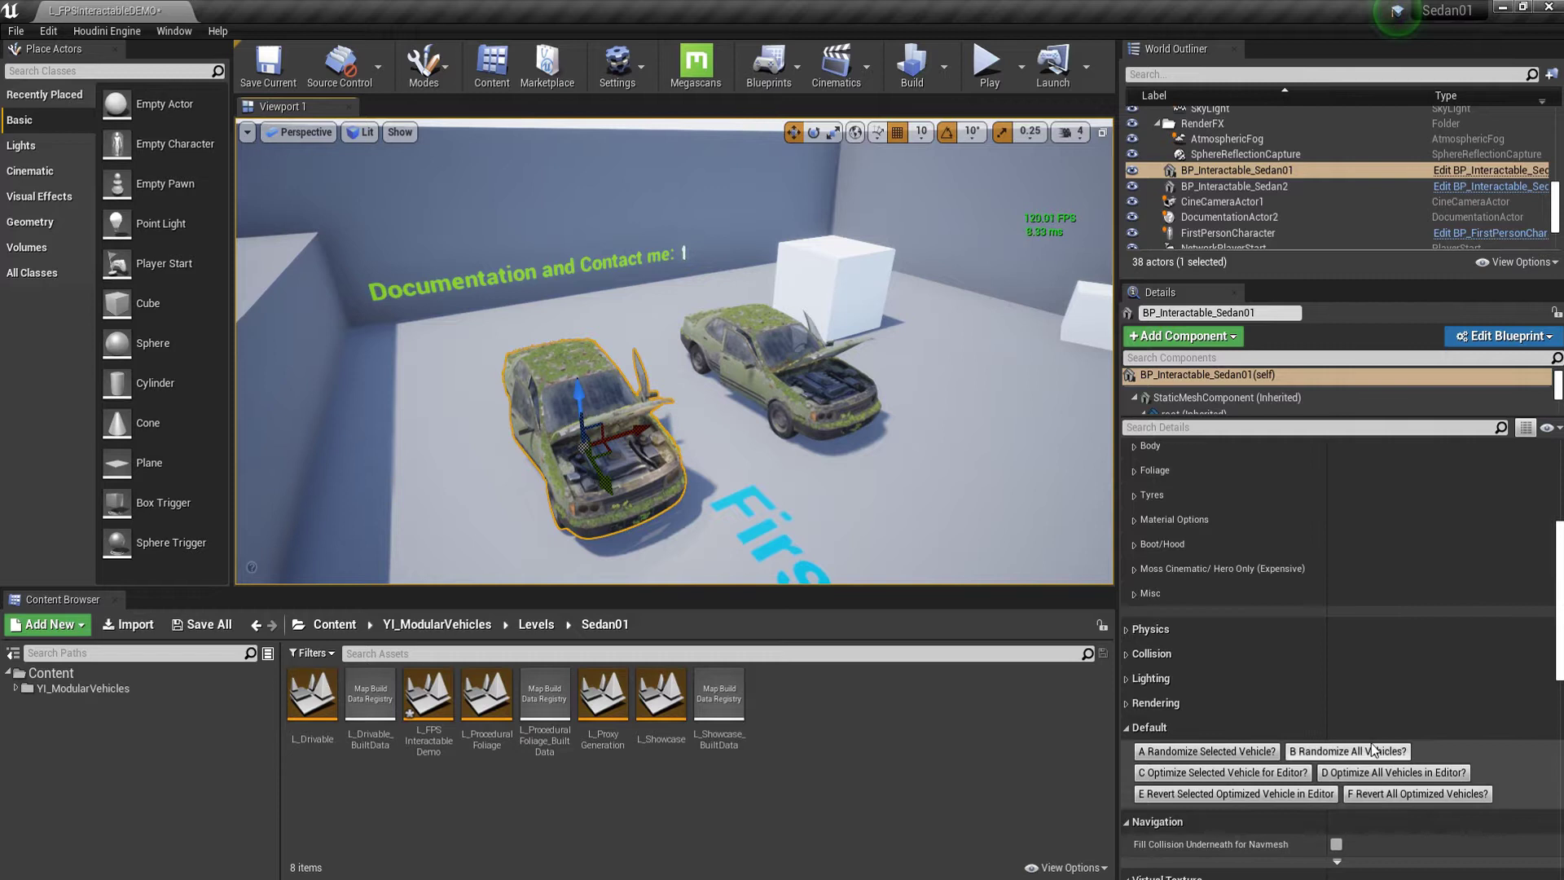
click(1228, 755)
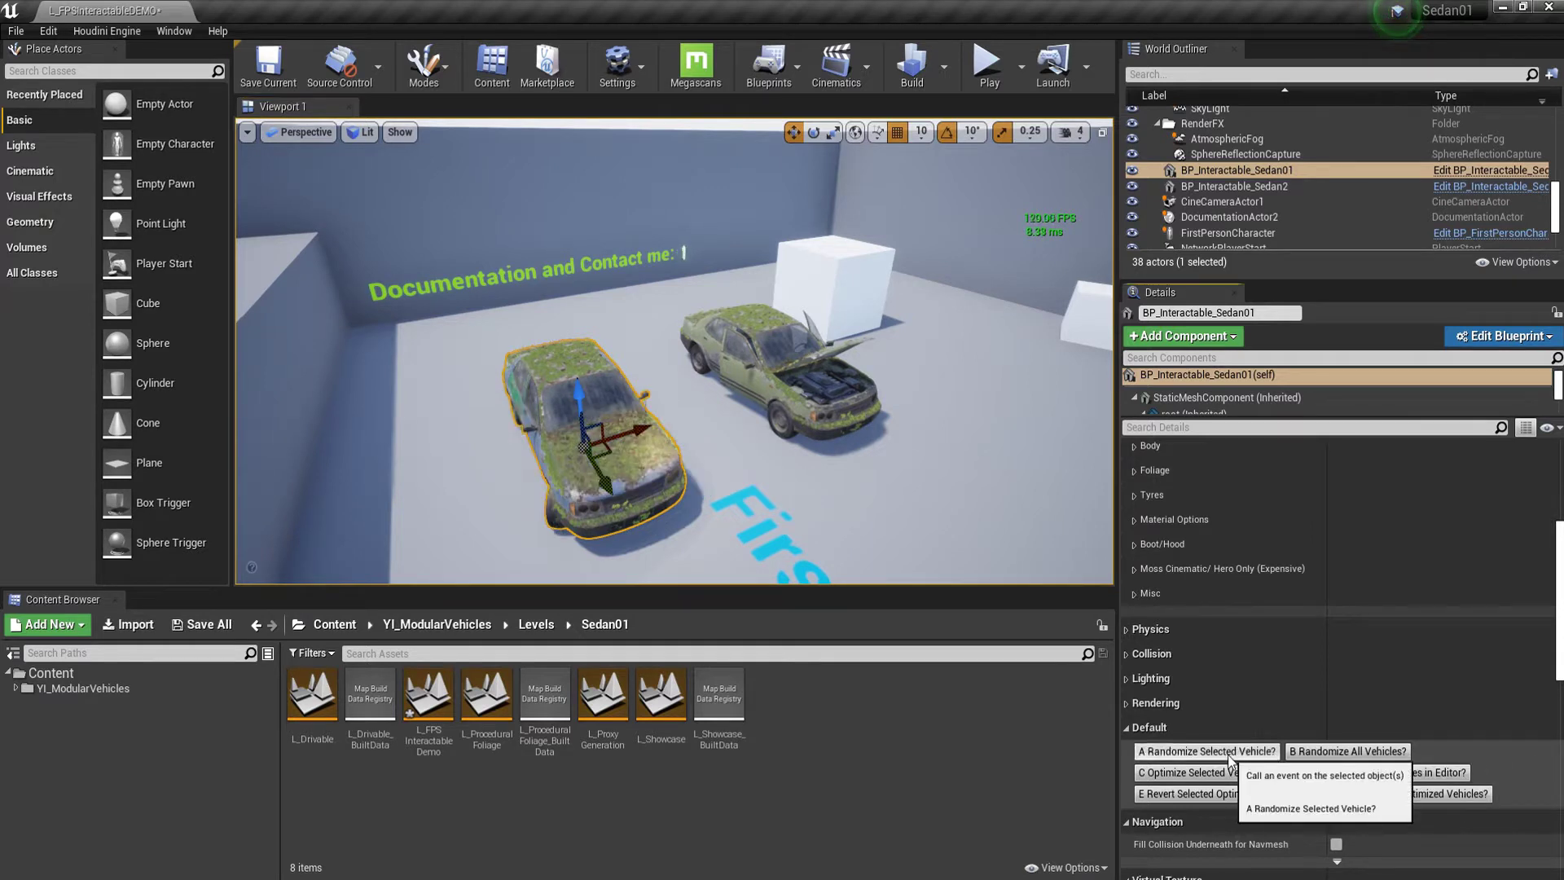
click(1229, 754)
click(1229, 754)
click(1229, 754)
click(1229, 755)
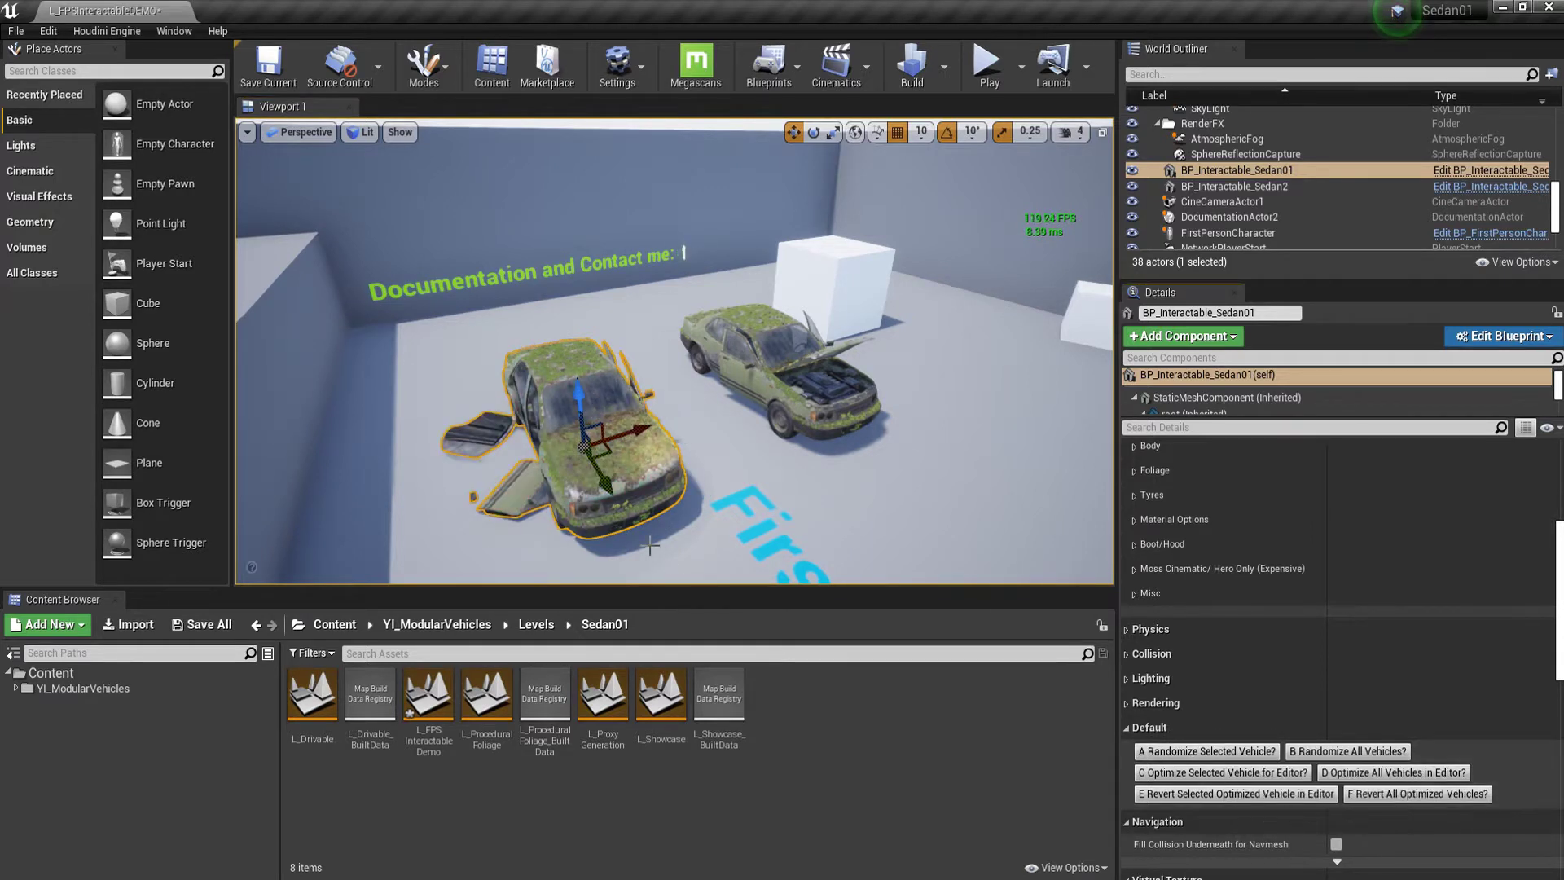
click(1208, 755)
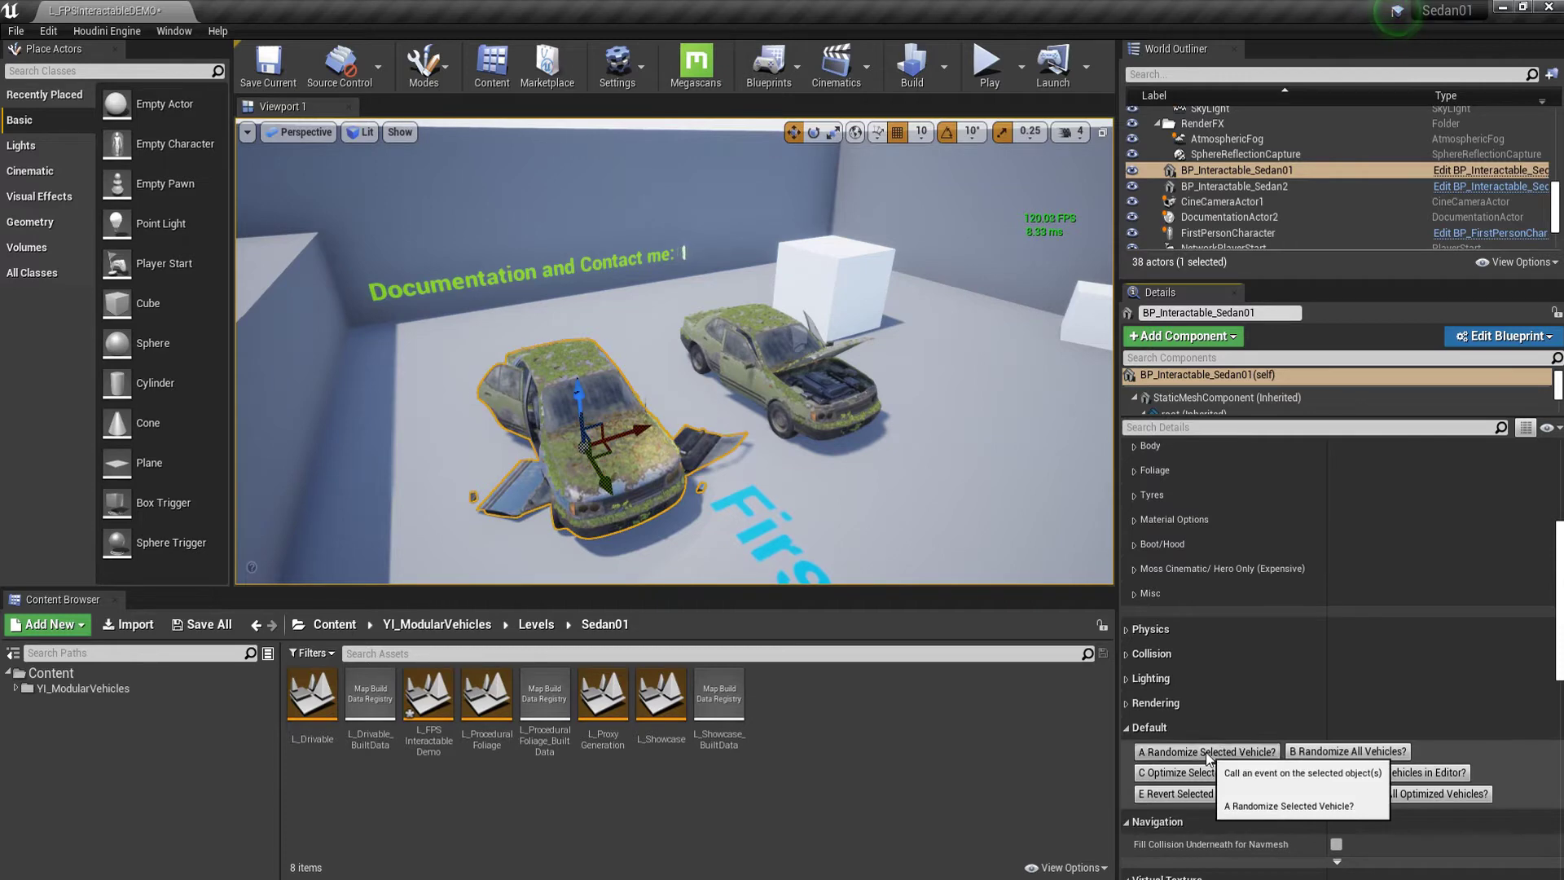
click(1208, 754)
click(1208, 754)
click(1208, 754)
click(1208, 755)
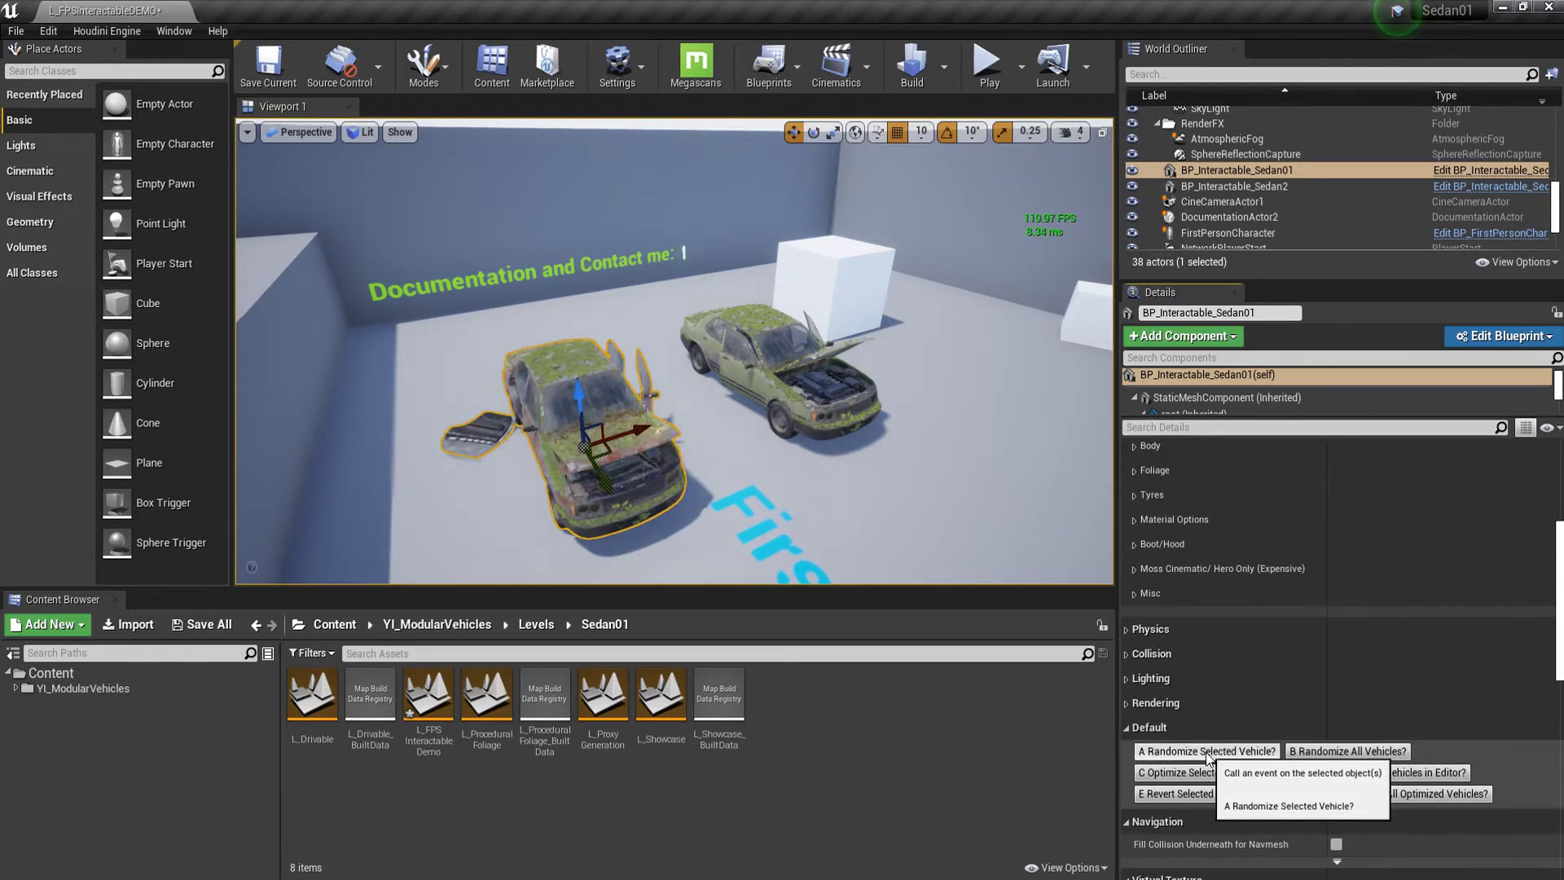
- Duplicate BP_Interactable_Sedan01 onto the open floor over the floor text and rotate the copy so it stands sideways
scroll(616, 469, down, 3)
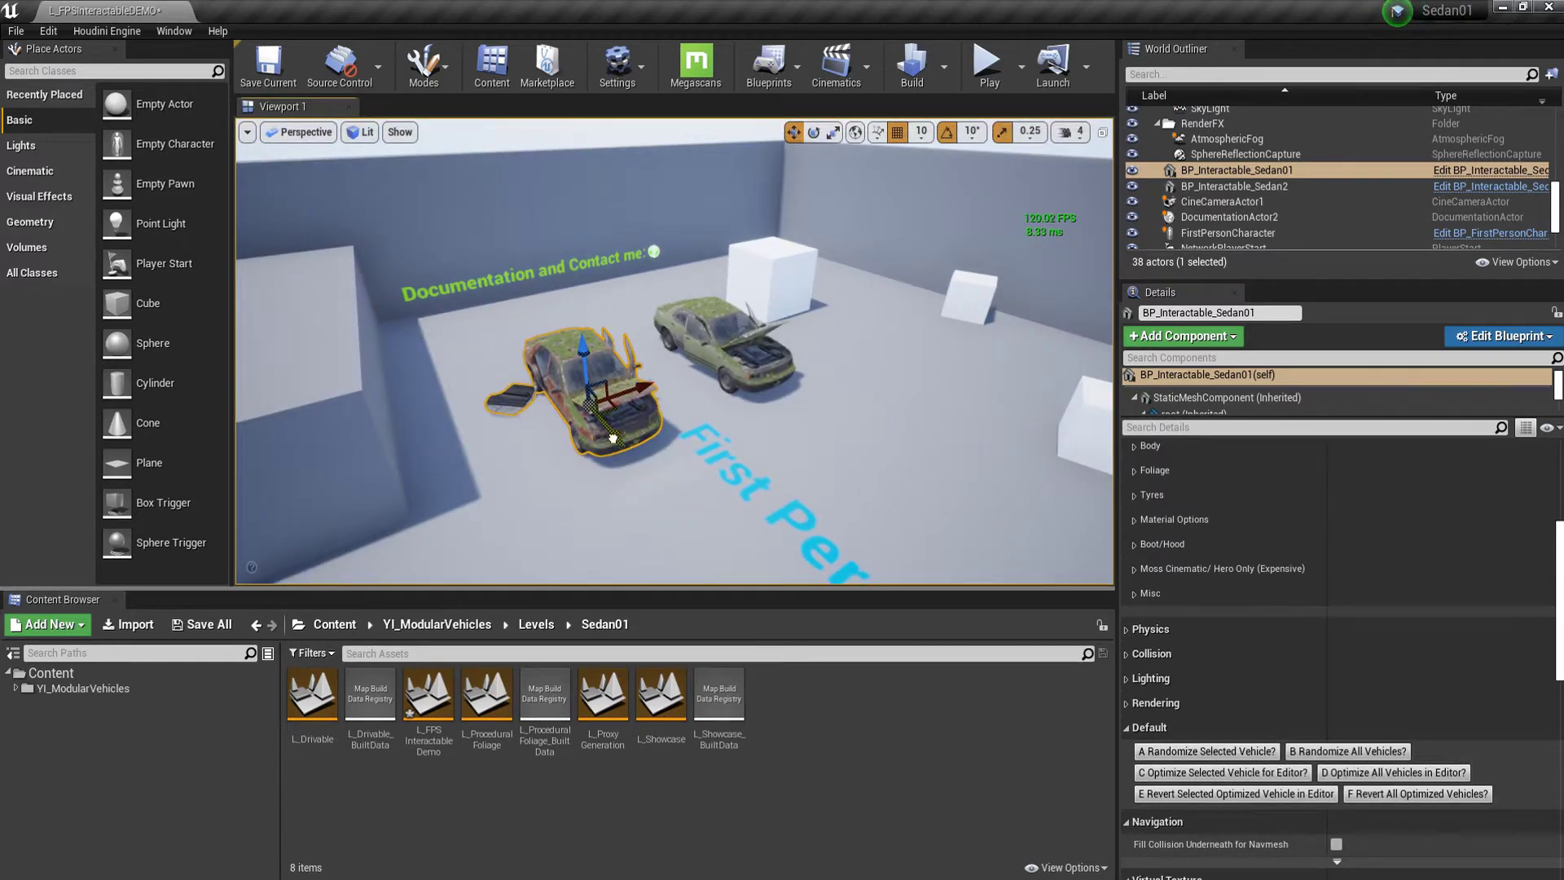
alt+drag(612, 438, 746, 570)
right_drag(746, 562, 795, 578)
key(e)
drag(751, 551, 814, 489)
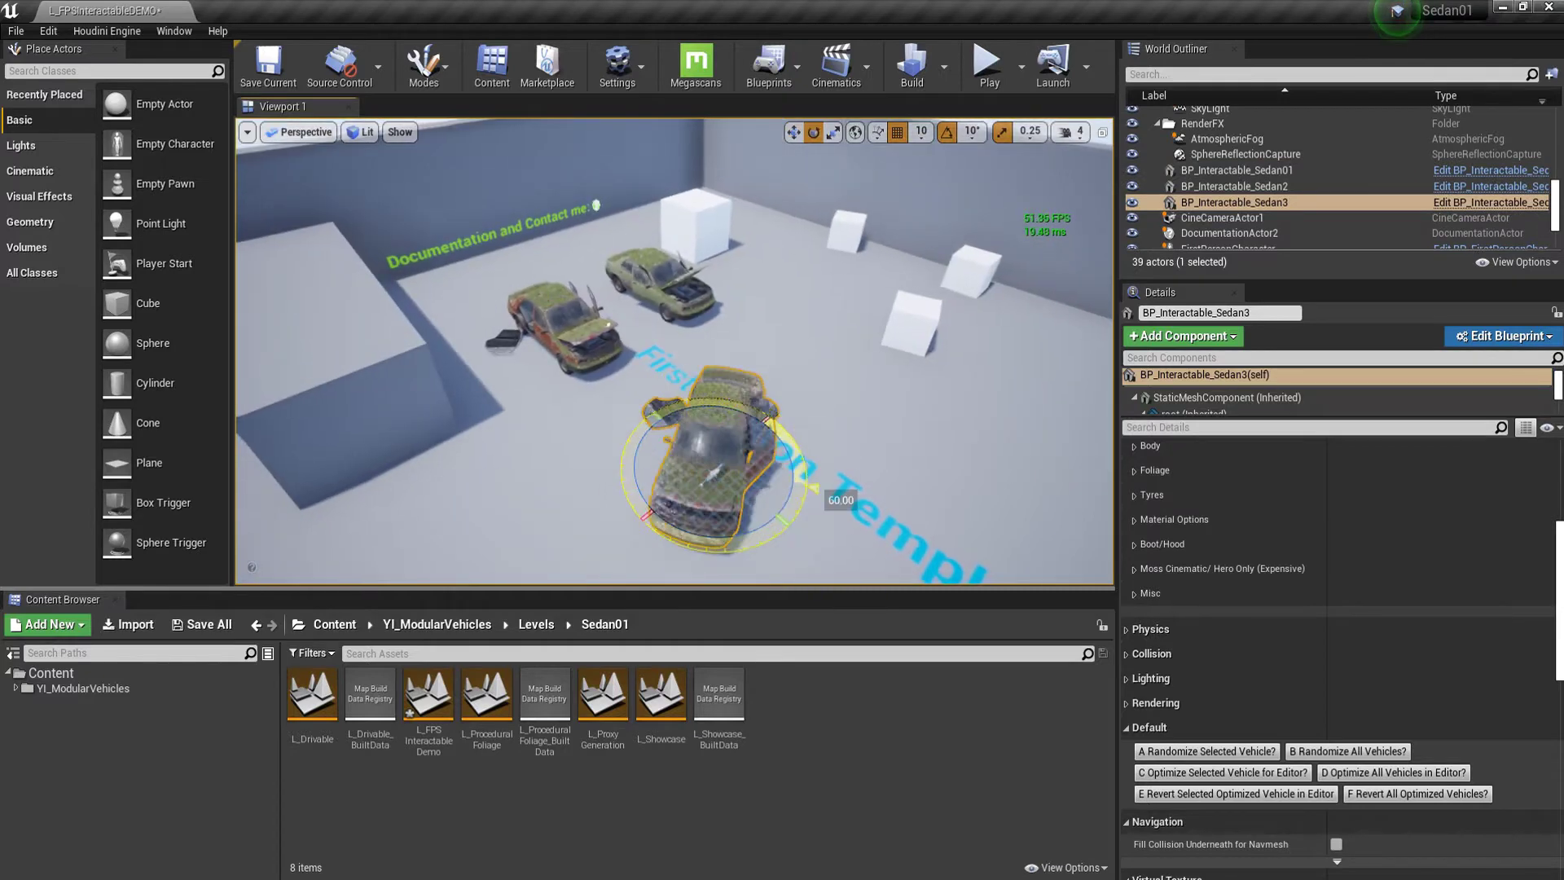
drag(710, 473, 817, 471)
- Select BP_Interactable_Sedan01 and randomize all vehicles in the level repeatedly
right_drag(603, 463, 663, 470)
key(w)
click(592, 427)
key(s)
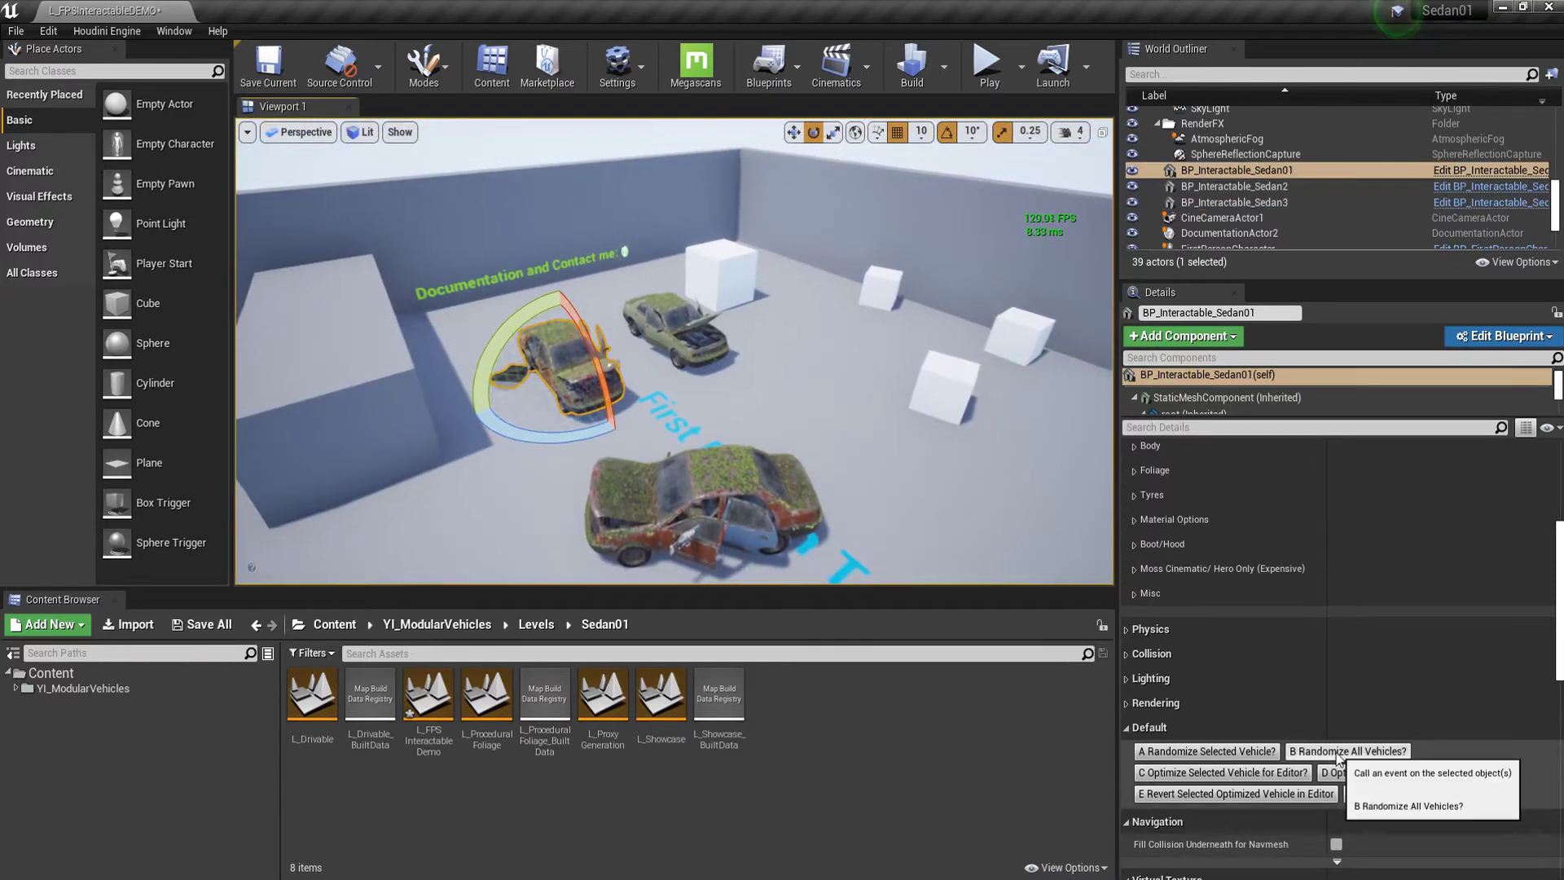
click(1337, 758)
click(1338, 757)
click(1339, 757)
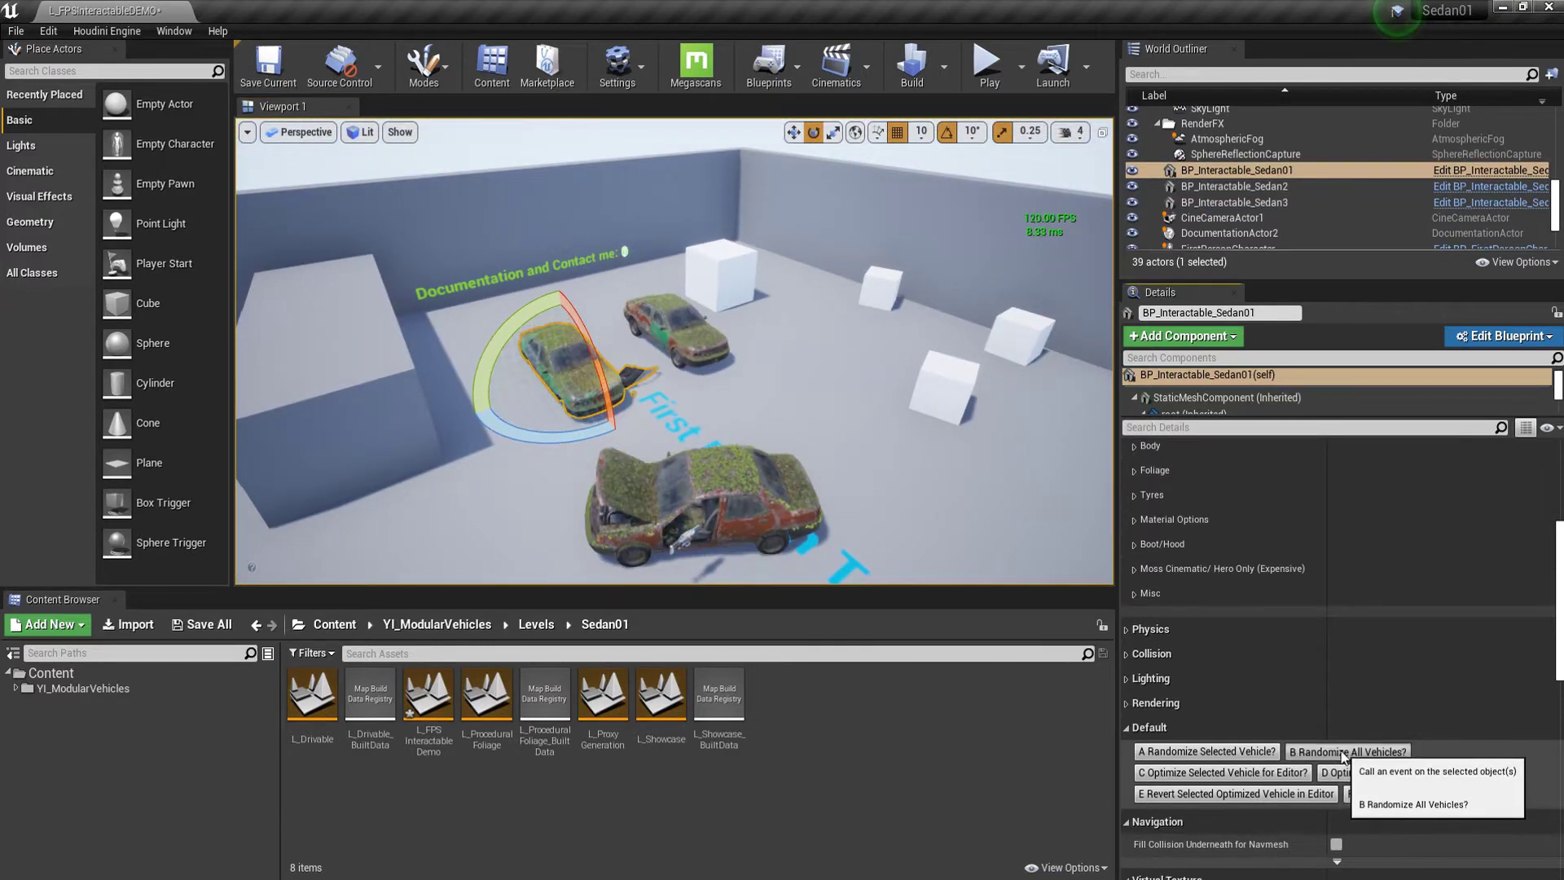
click(1342, 757)
click(1342, 757)
click(1340, 759)
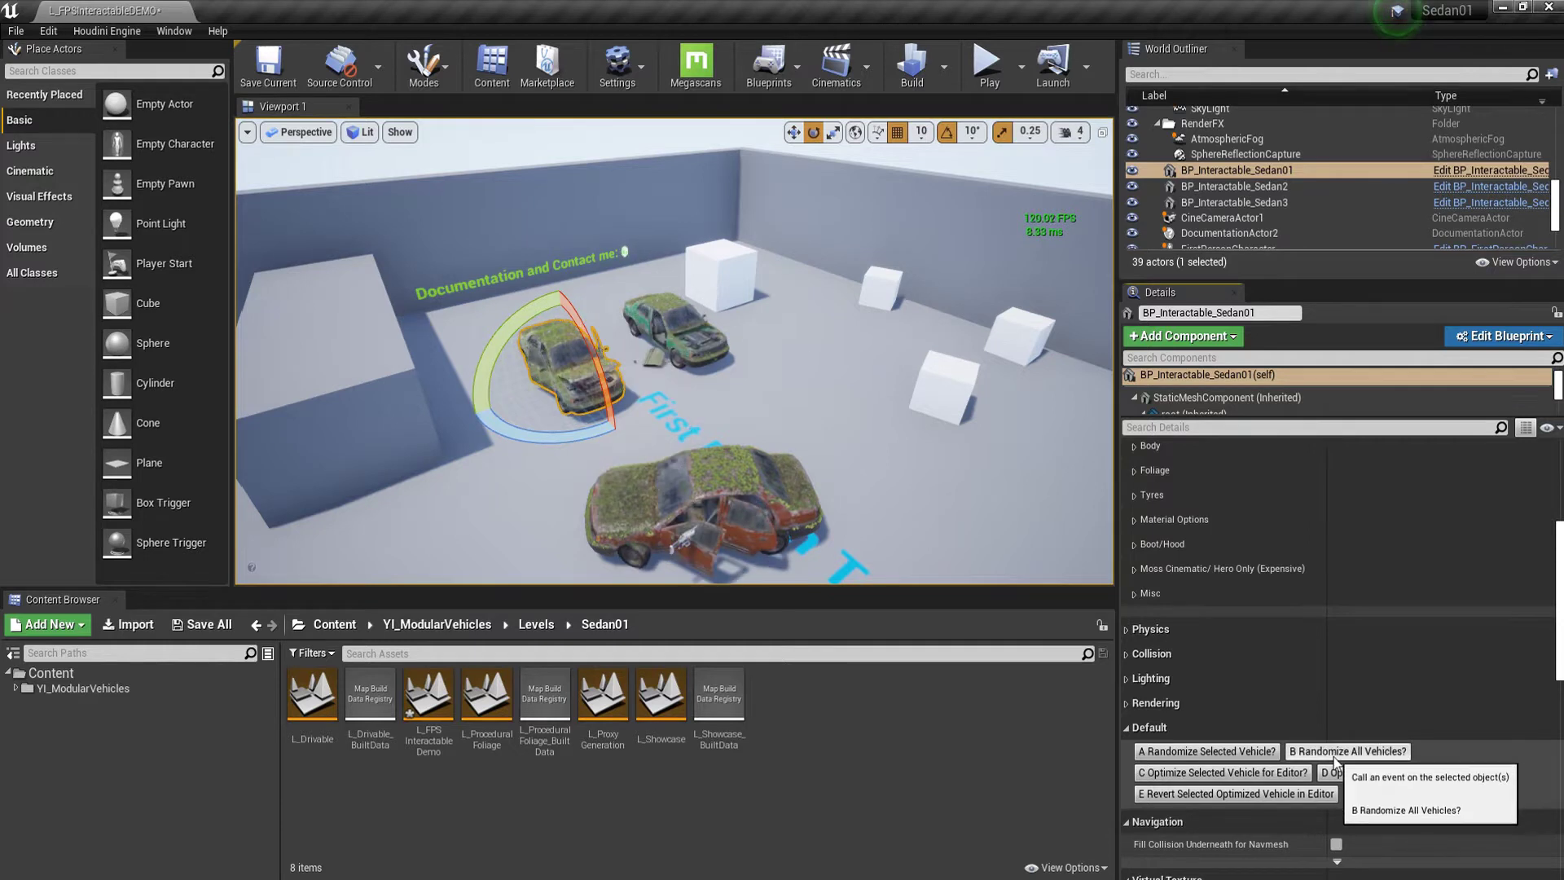
click(1337, 761)
click(1339, 758)
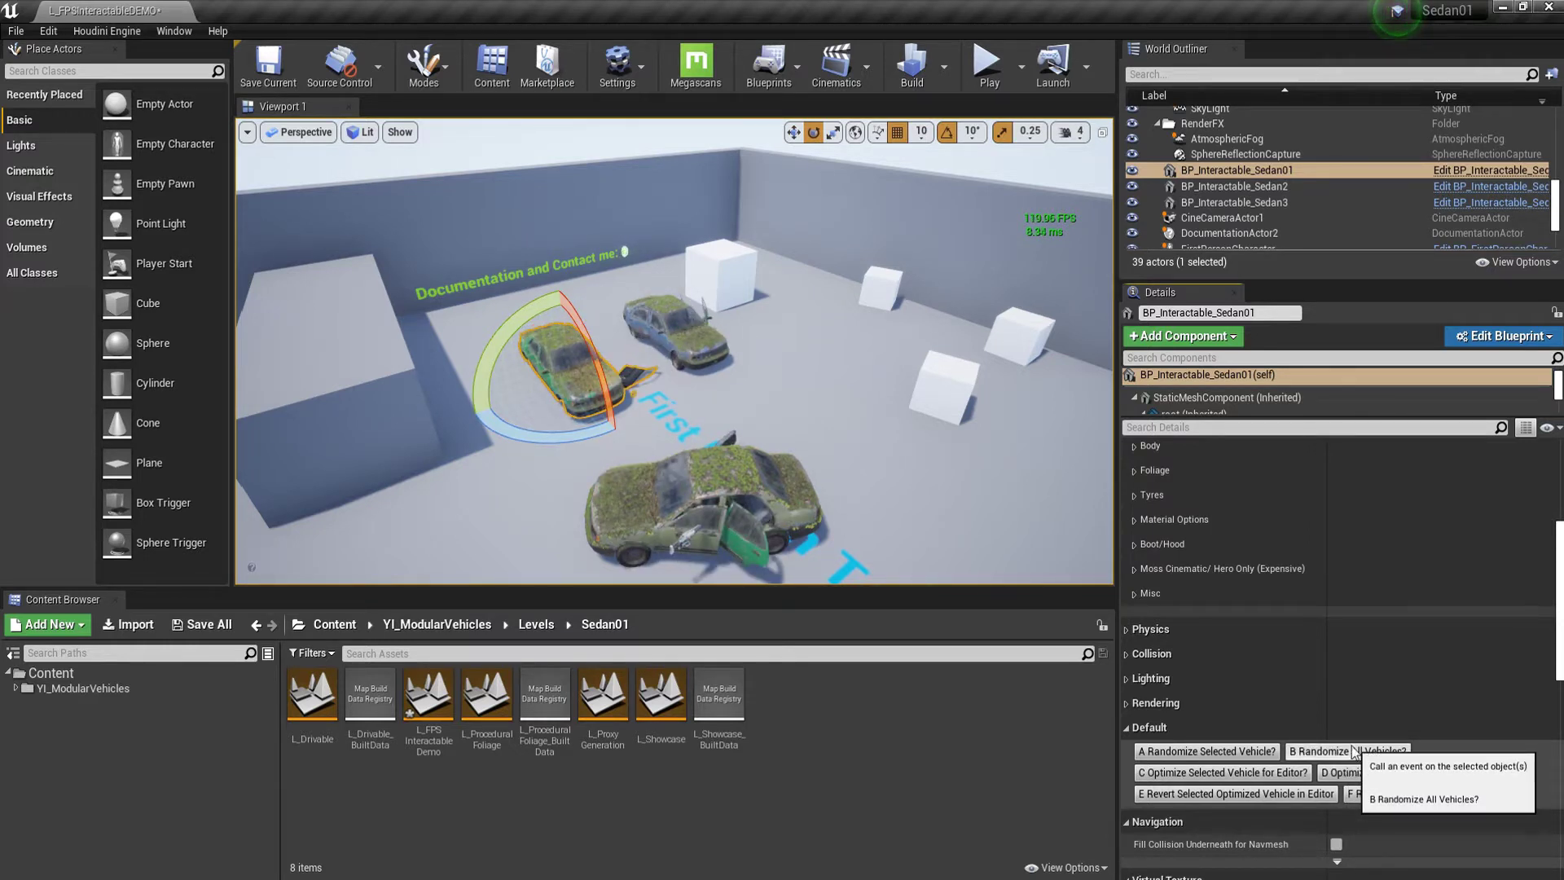
click(1354, 752)
click(1375, 759)
click(1373, 758)
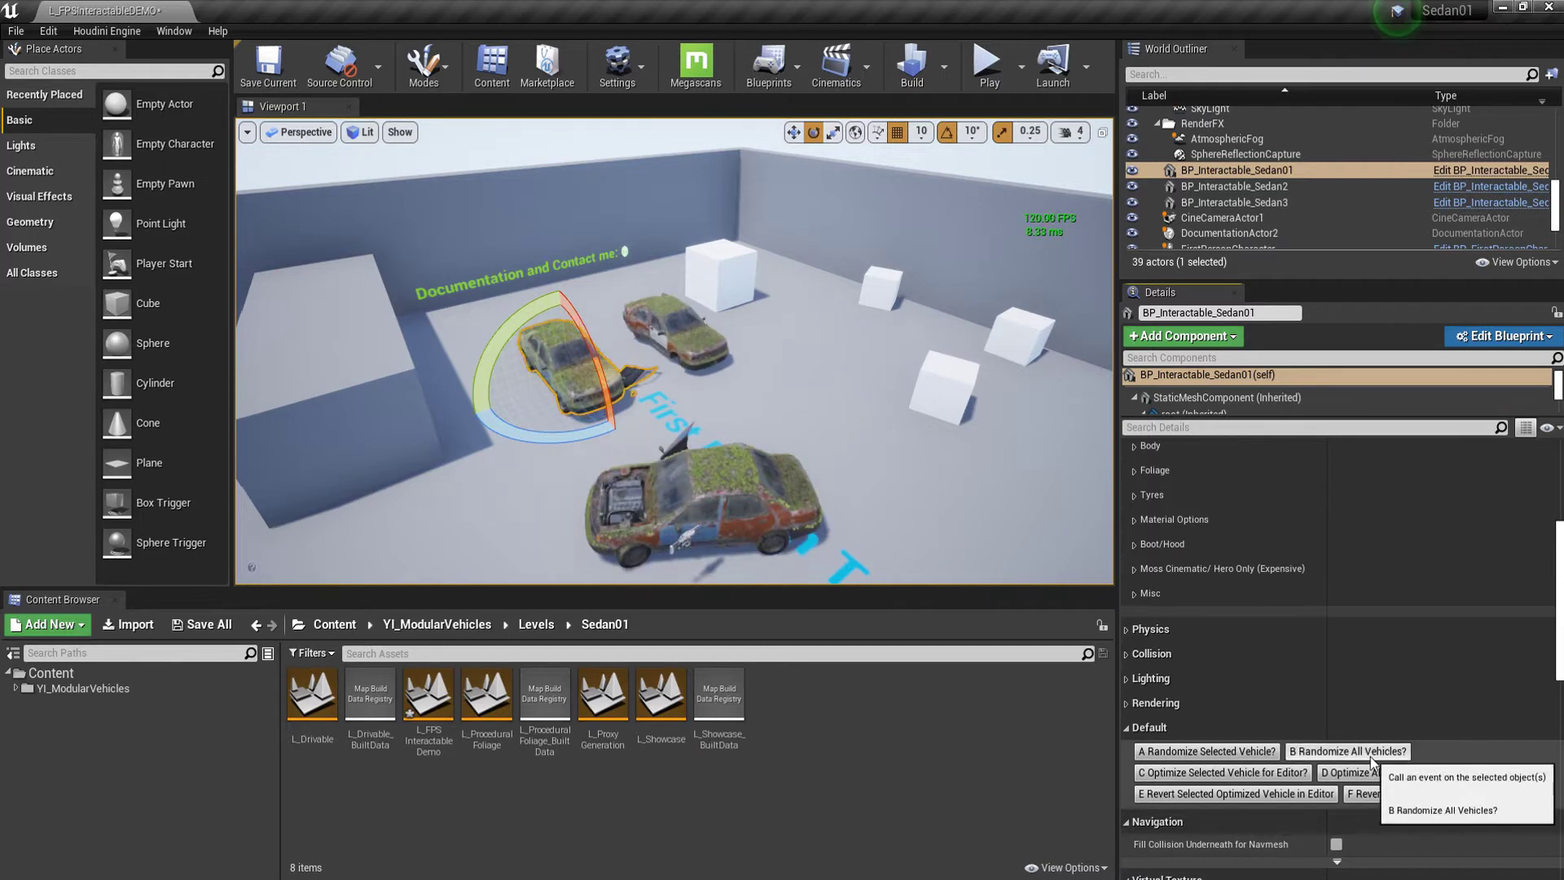
click(1372, 757)
click(1371, 757)
click(1373, 756)
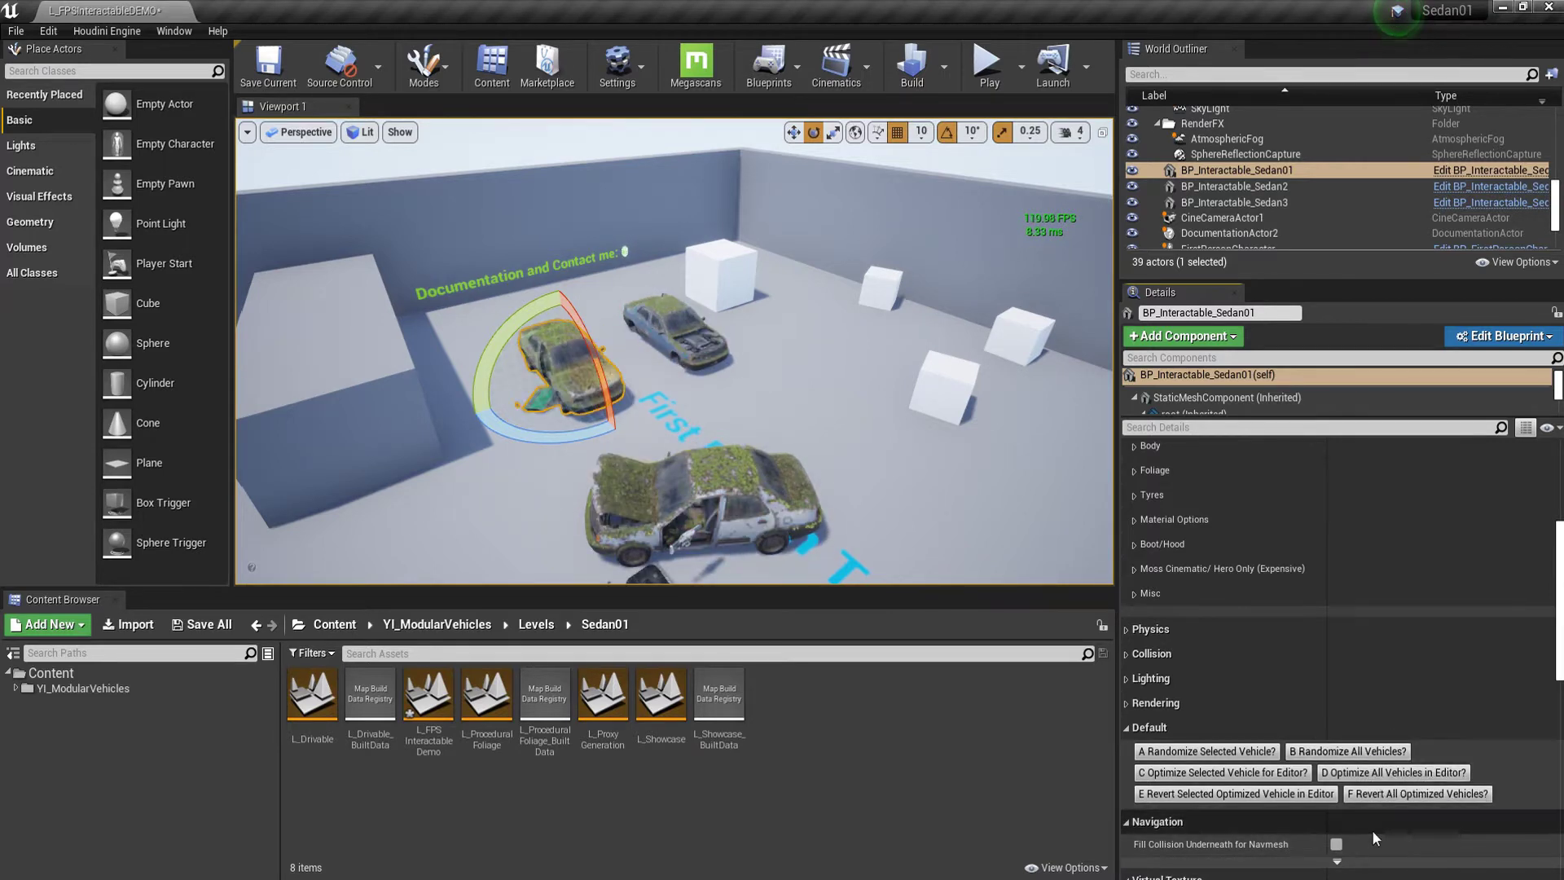
- Optimize the selected sedan for the editor, and optimize all vehicles in the editor as well
right_drag(848, 447, 848, 447)
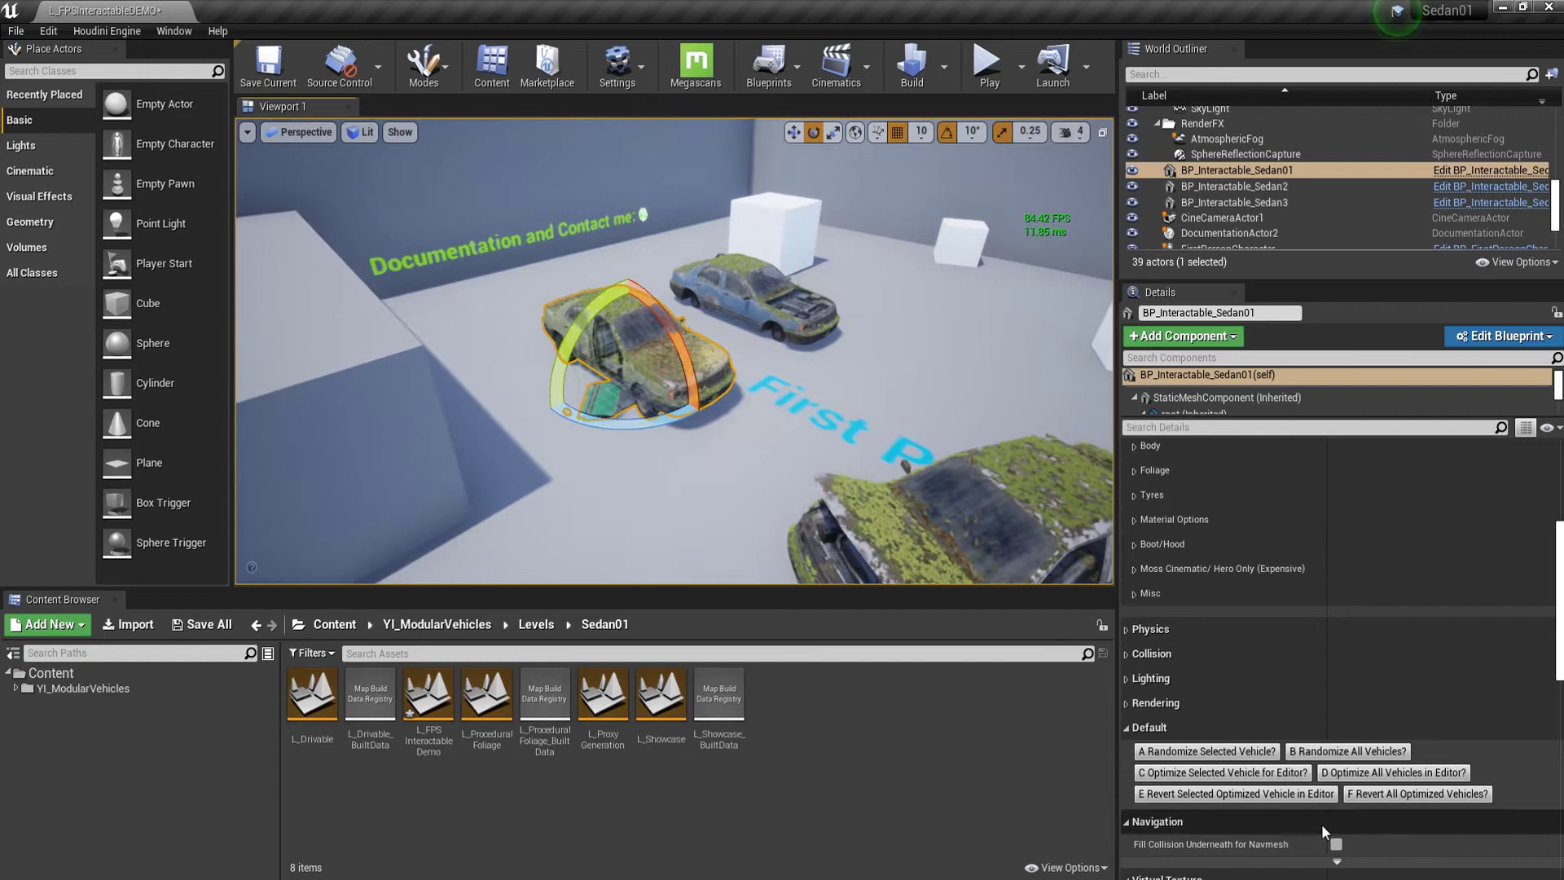
right_drag(864, 506, 864, 505)
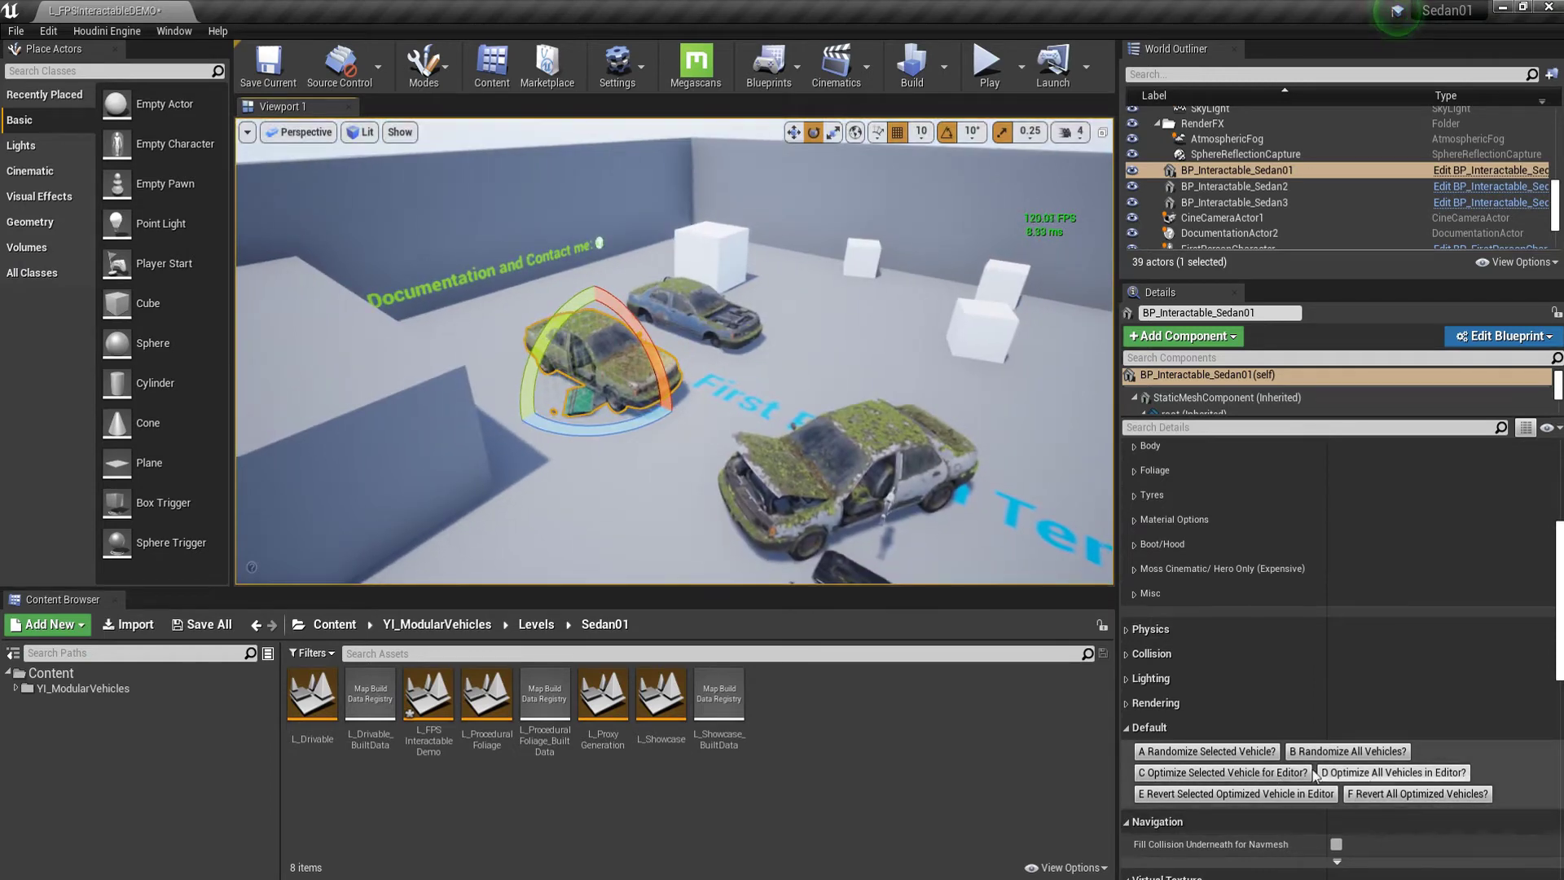
click(1263, 773)
click(1404, 773)
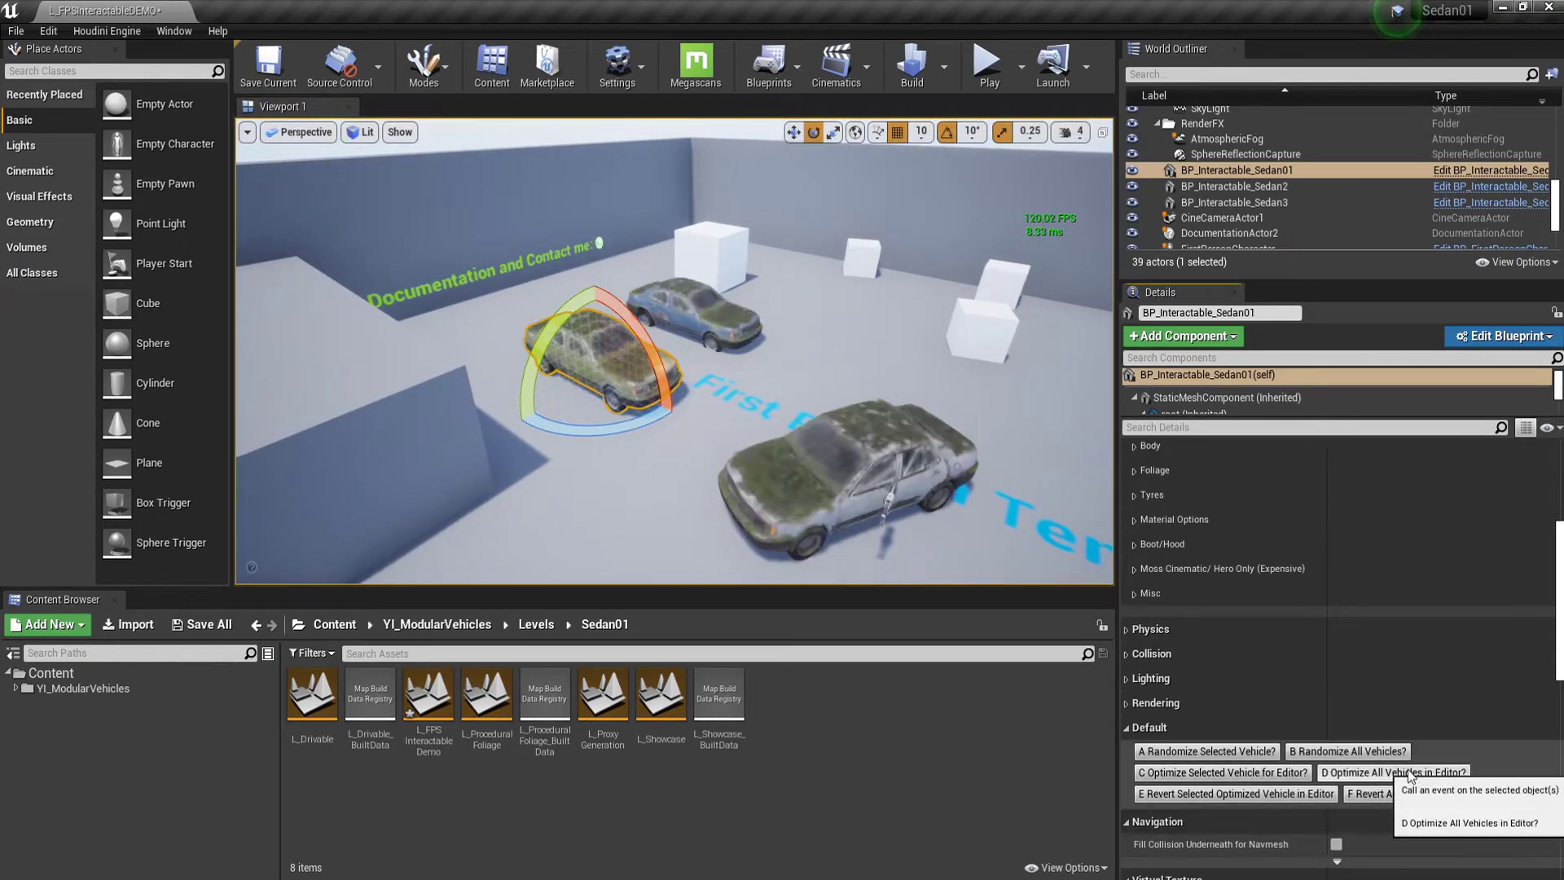
- Set Player Distance Max Proxy to 1000 in the Misc settings of the nearest sedan, BP_Interactable_Sedan3
right_drag(864, 489, 864, 489)
right_drag(748, 393, 747, 394)
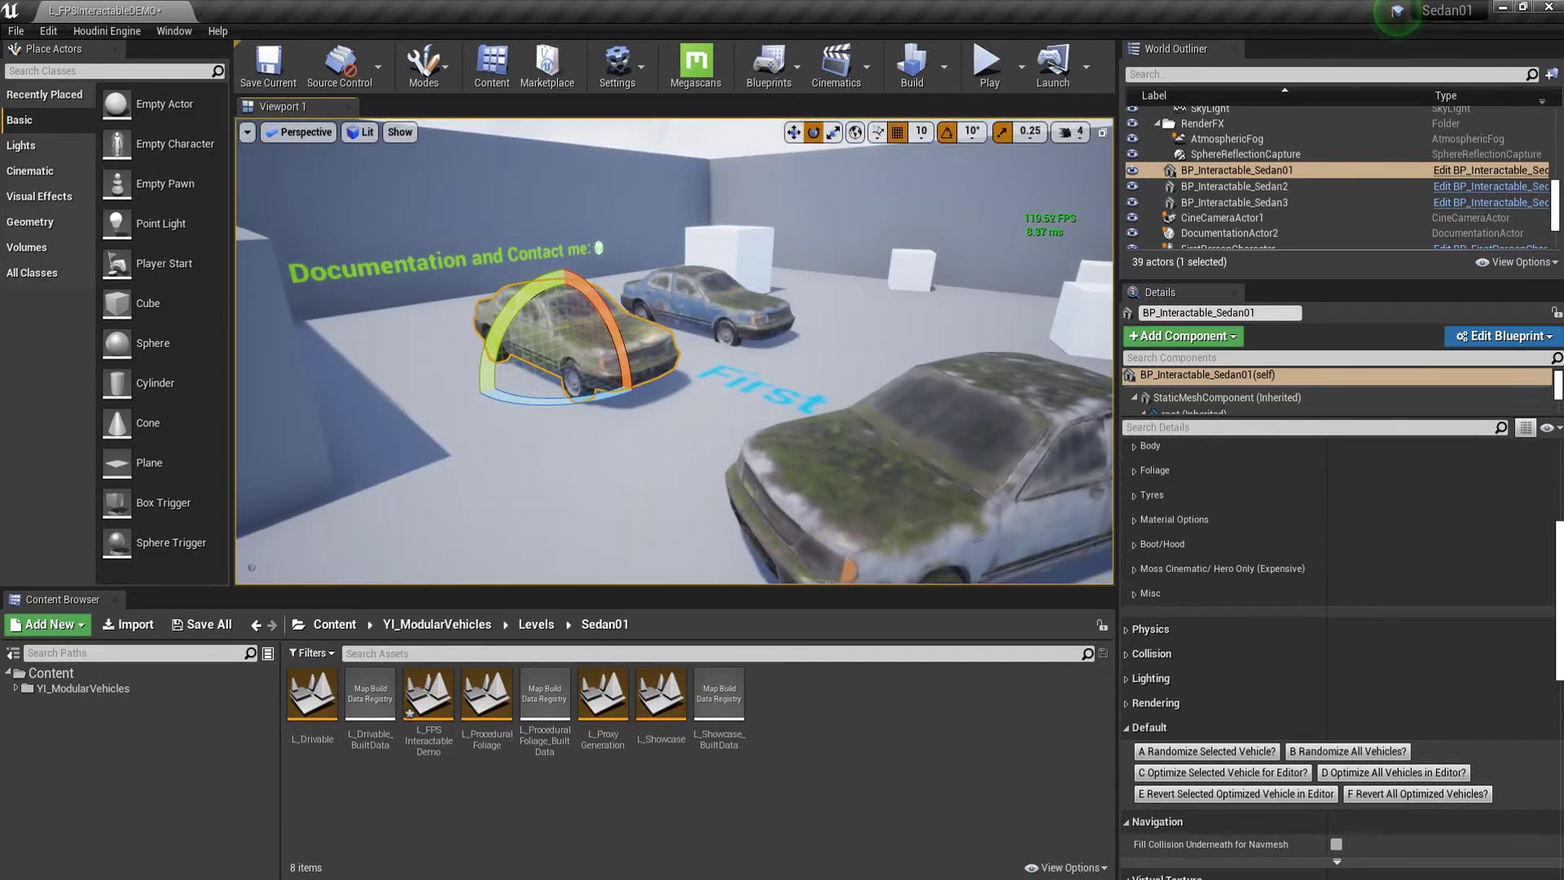
key(s)
right_drag(468, 381, 467, 380)
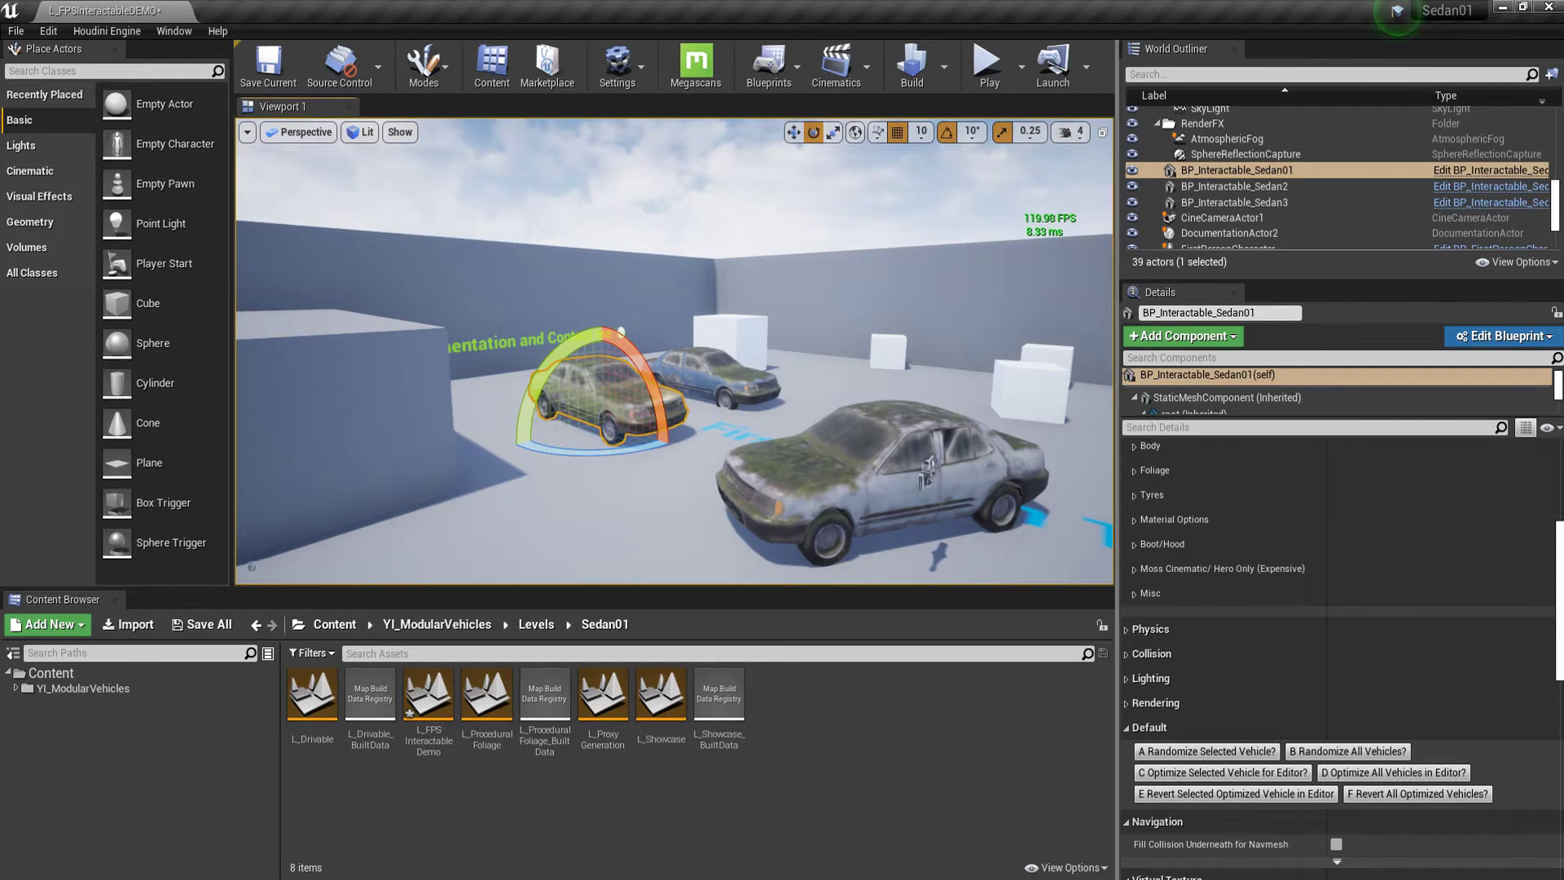
click(927, 473)
click(1135, 599)
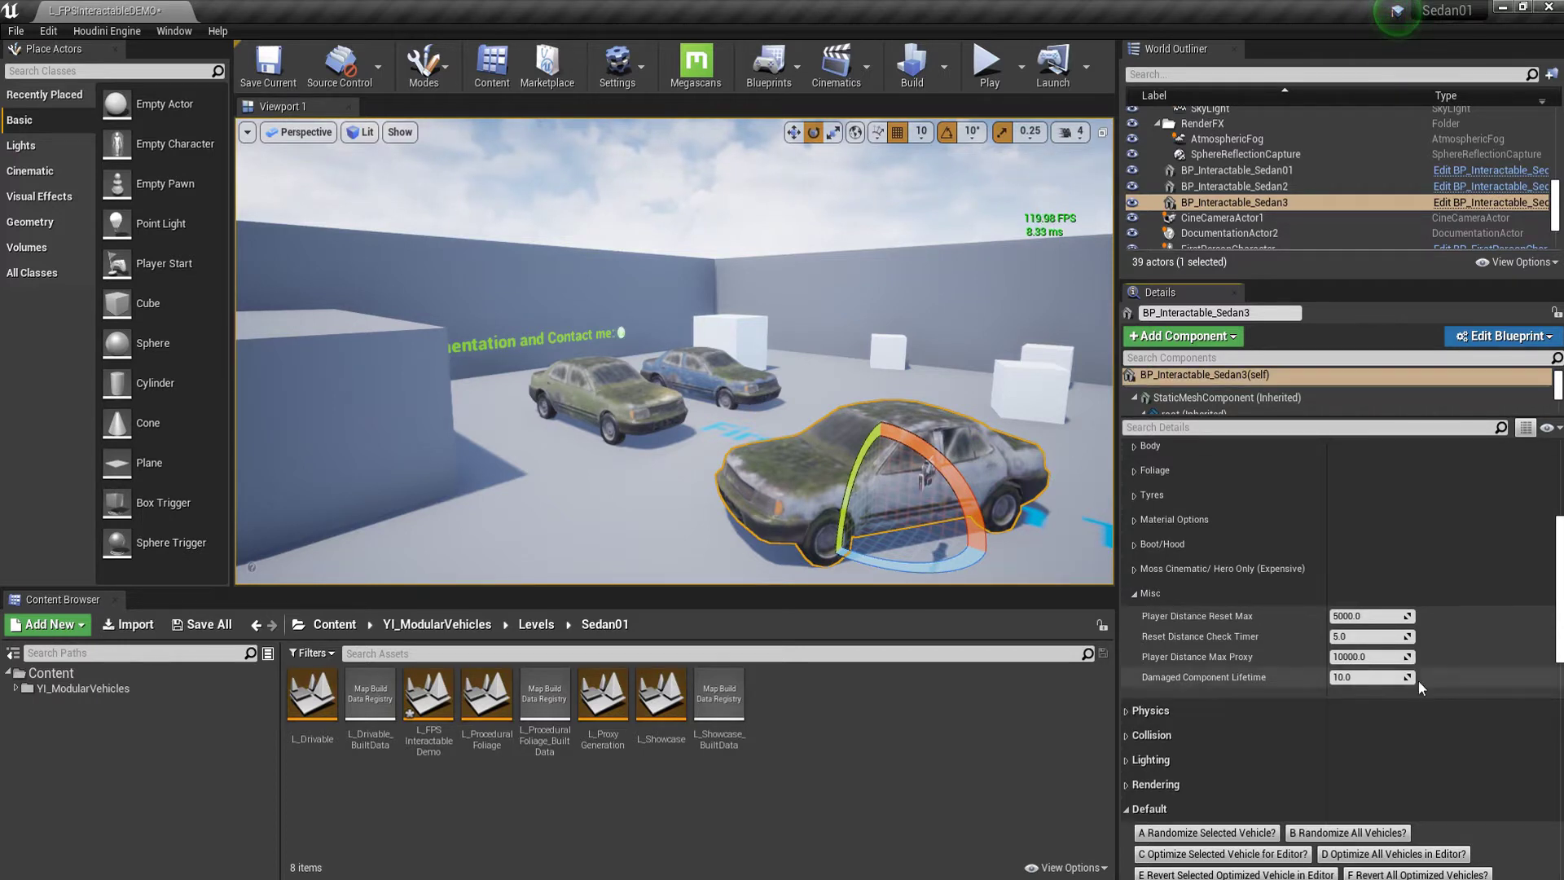
click(1385, 657)
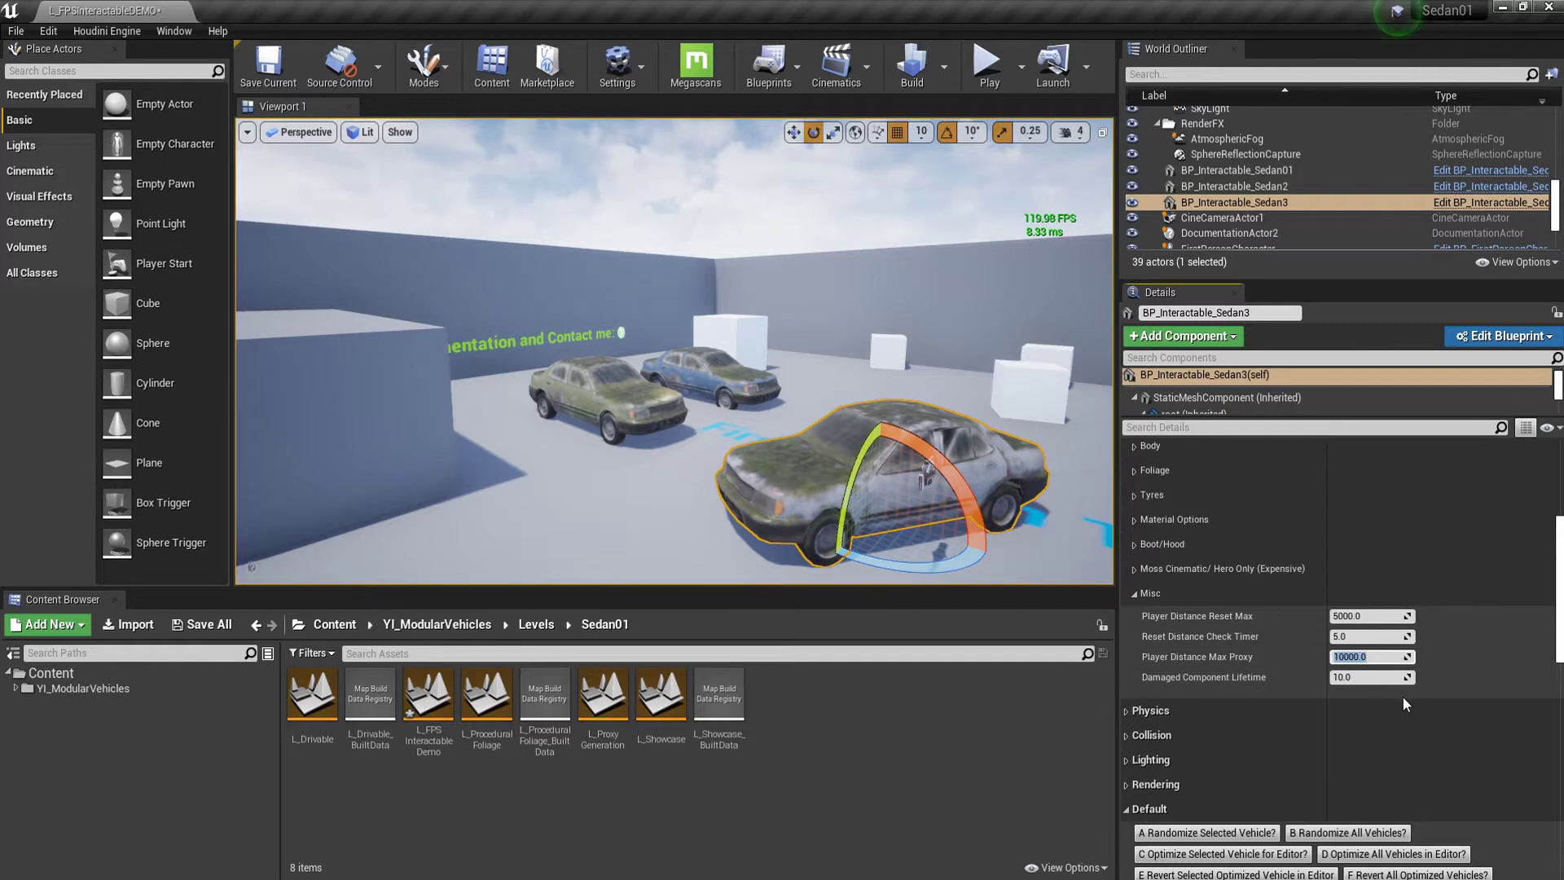
text(1000)
key(Return)
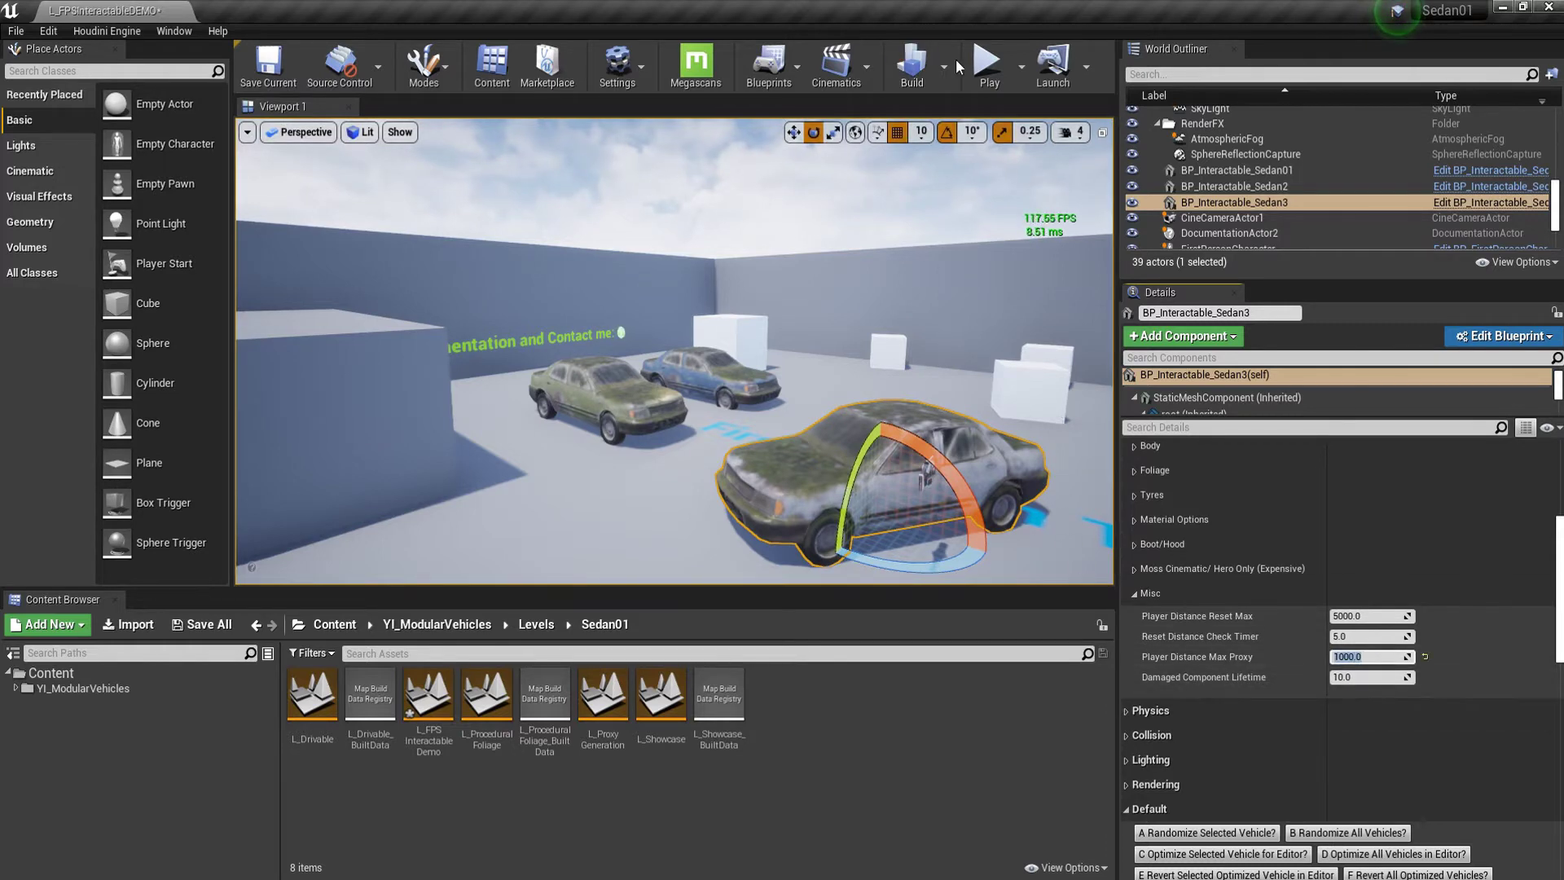
- Play-test the level, walking from the sedans to the far side of the arena, and end the session
click(988, 63)
key(w)
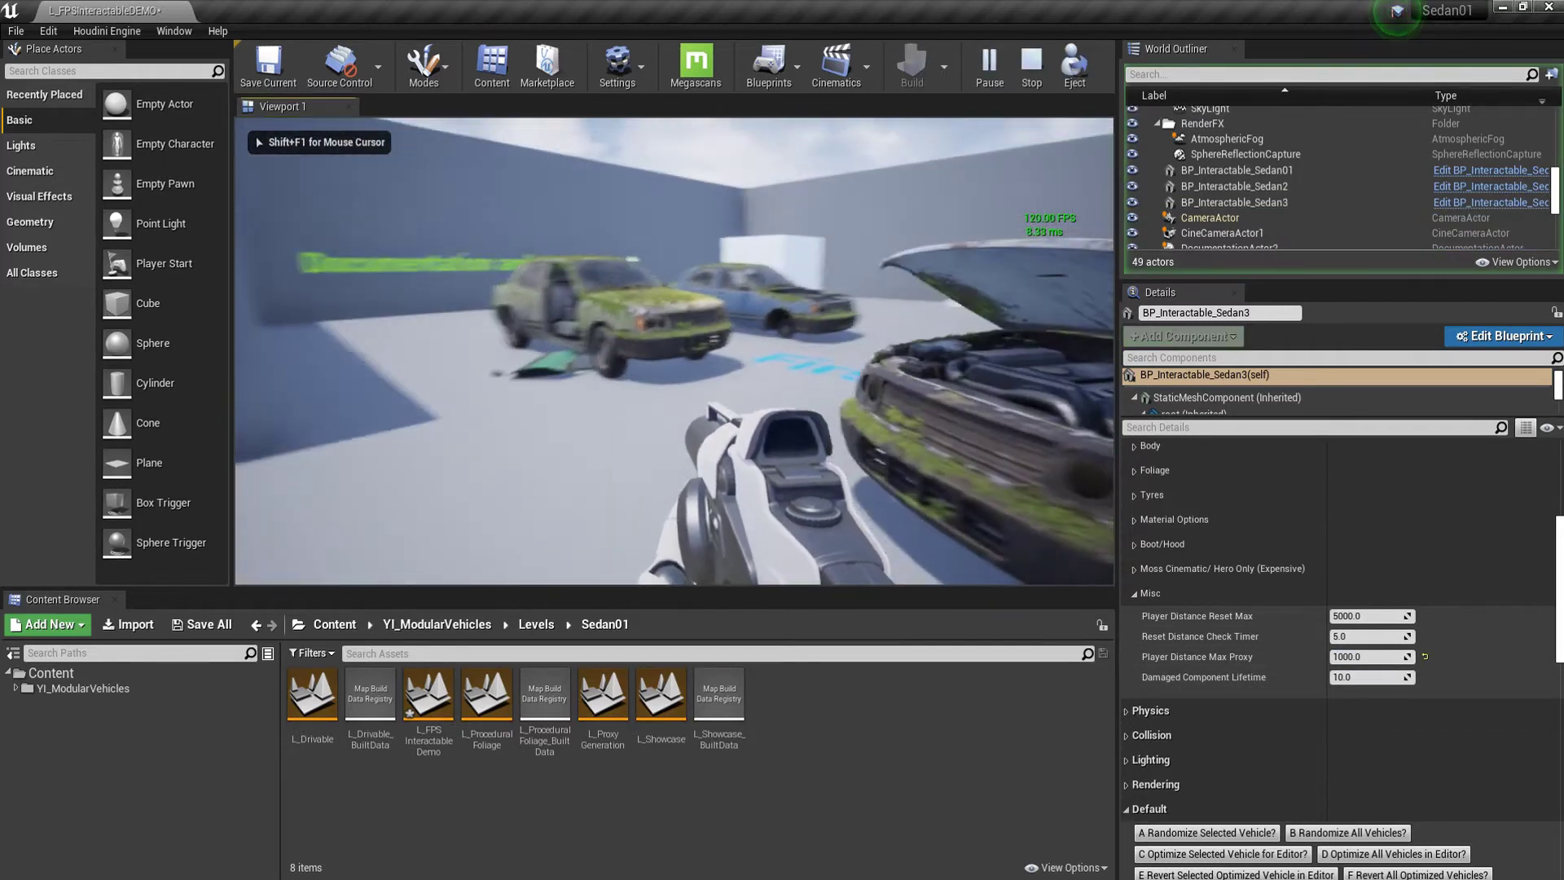
key(w)
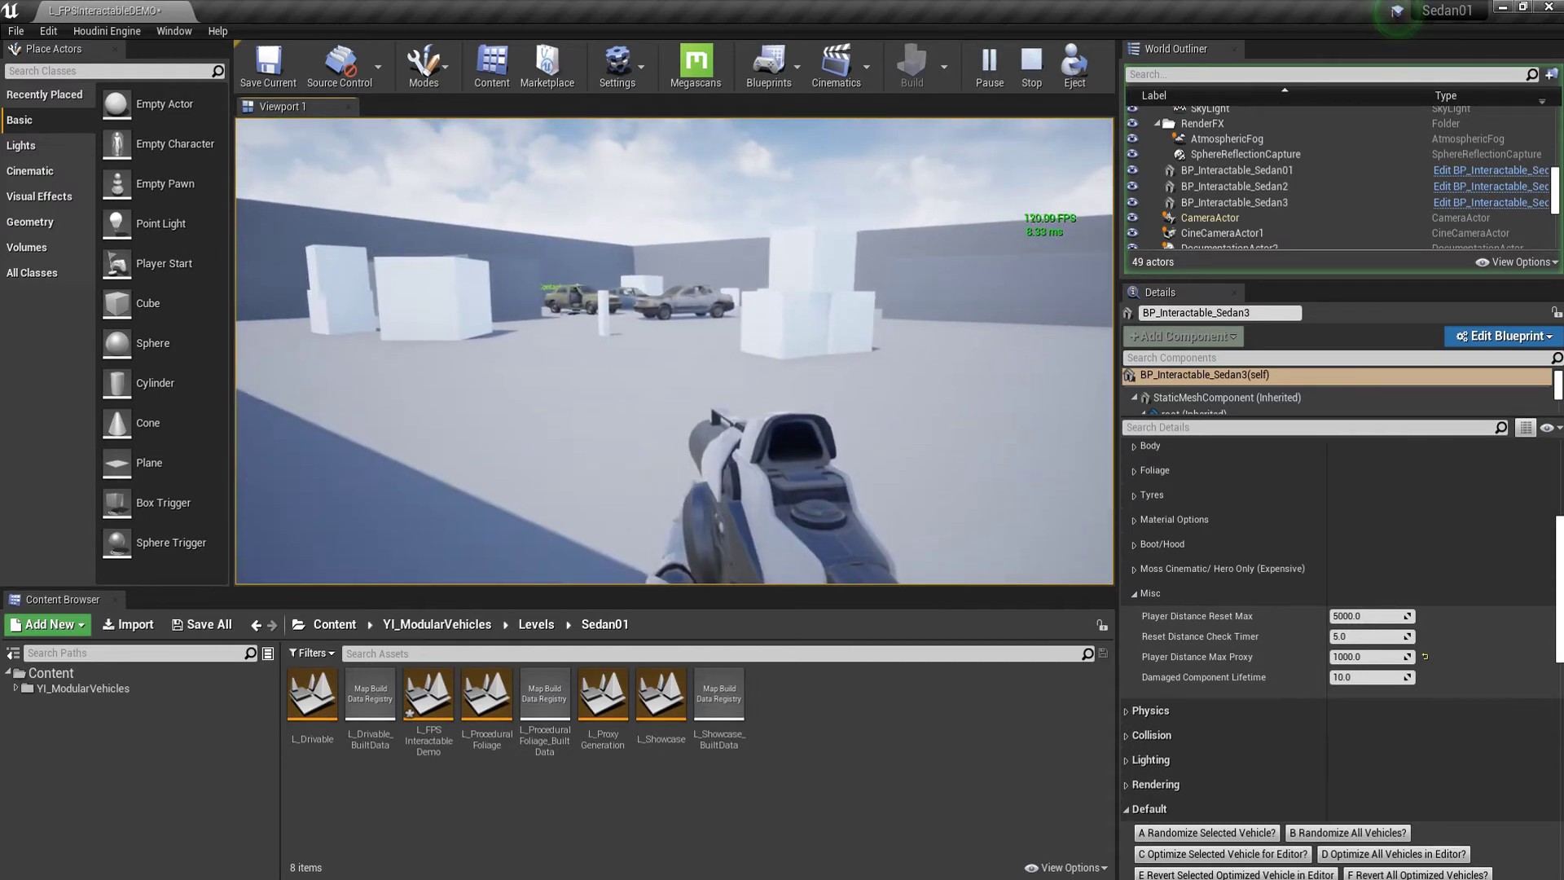
key(Escape)
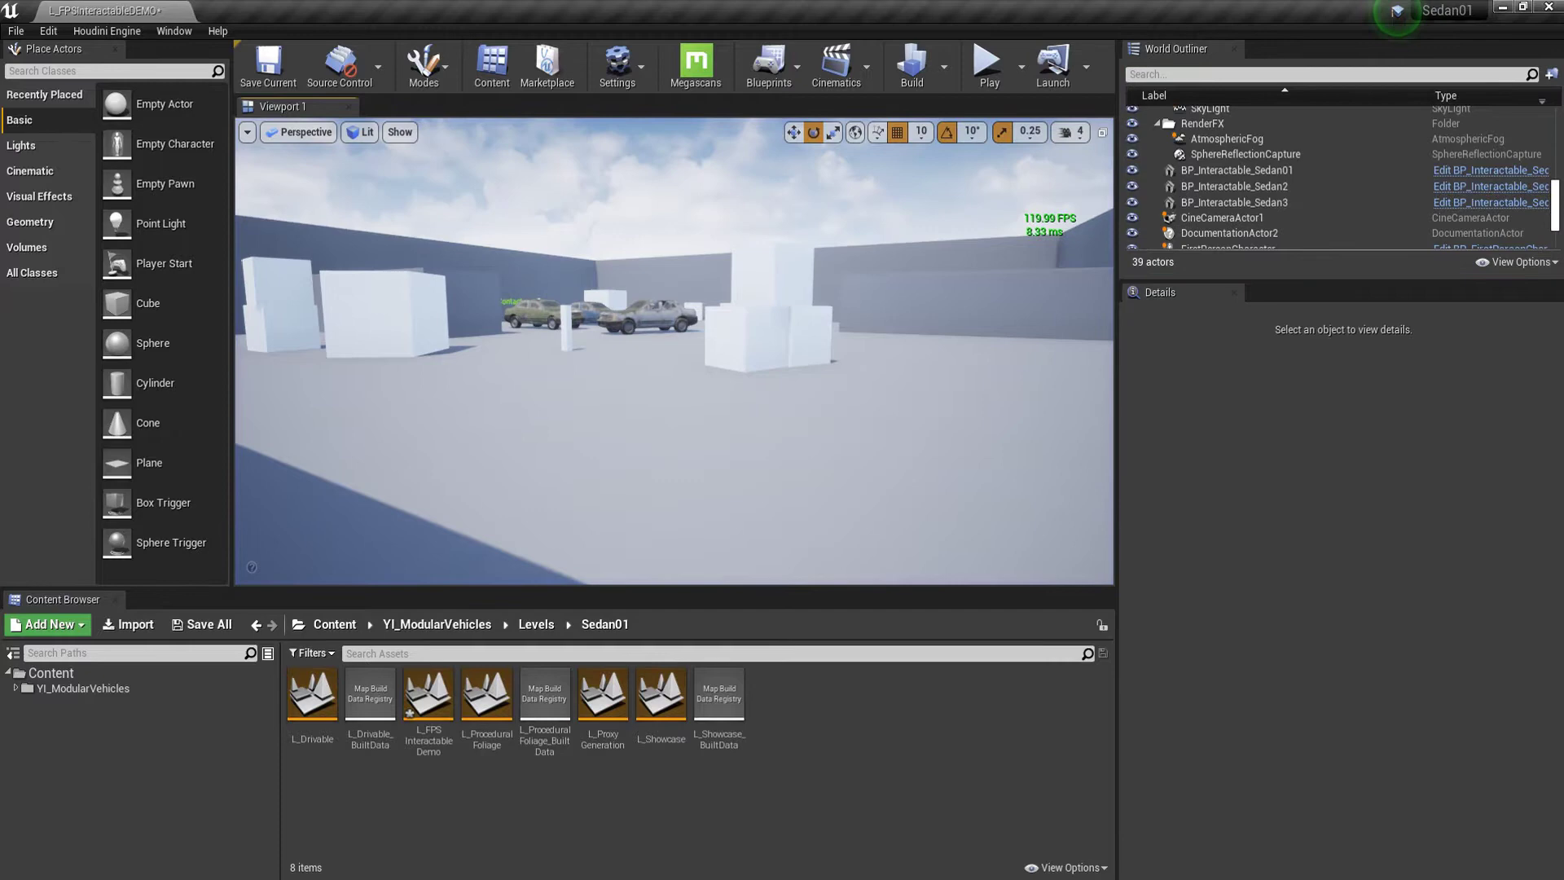
- Select BP_Interactable_Sedan01, BP_Interactable_Sedan2 and BP_Interactable_Sedan3 together in the level
click(652, 316)
right_drag(719, 335, 719, 424)
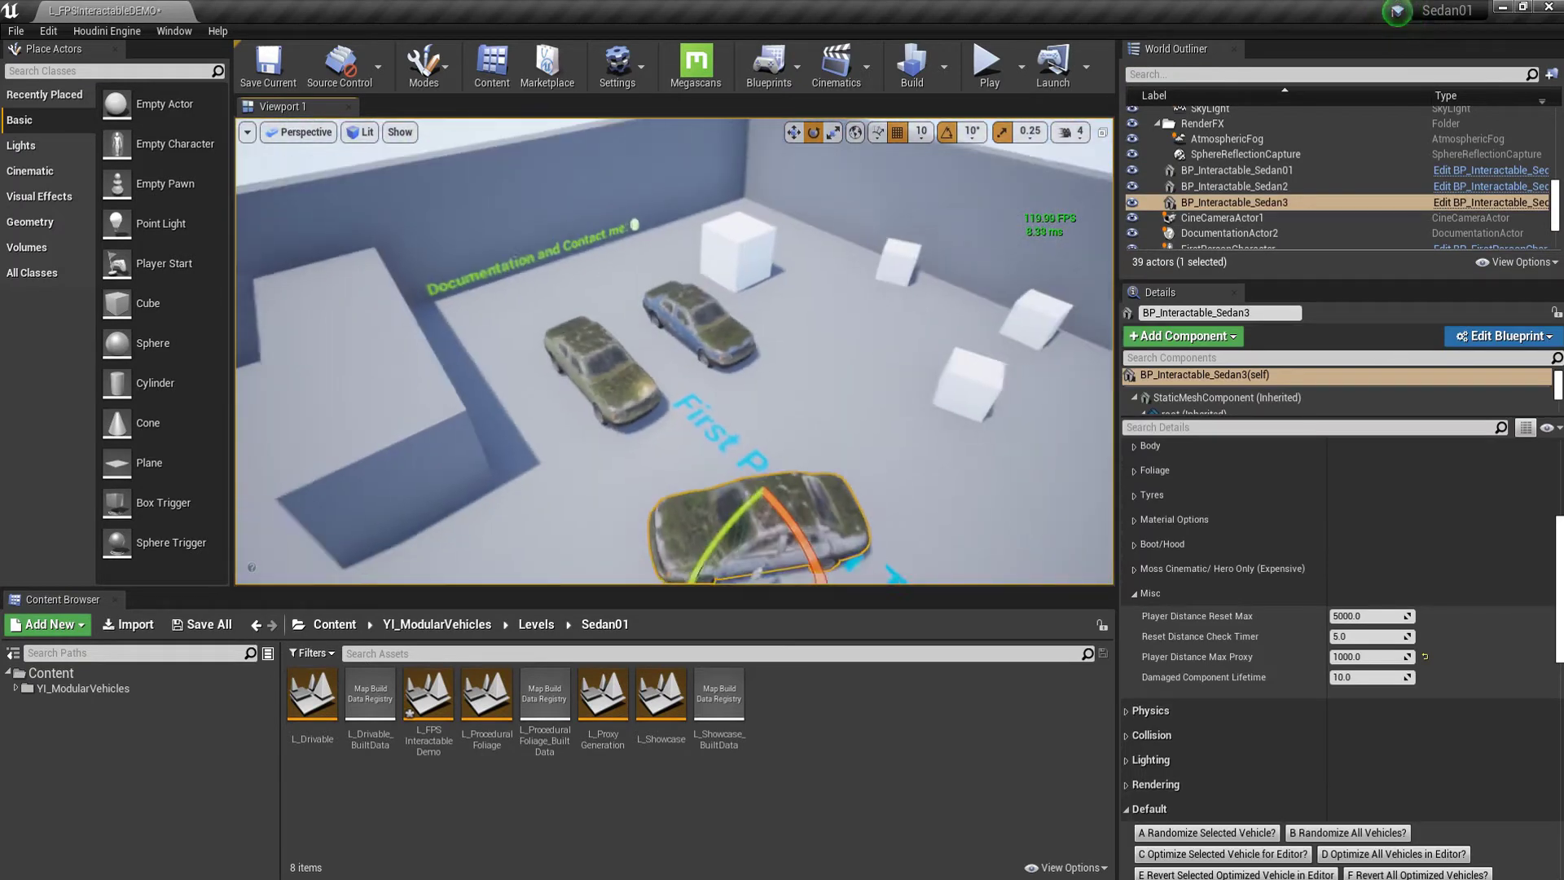
ctrl+click(719, 335)
ctrl+click(606, 355)
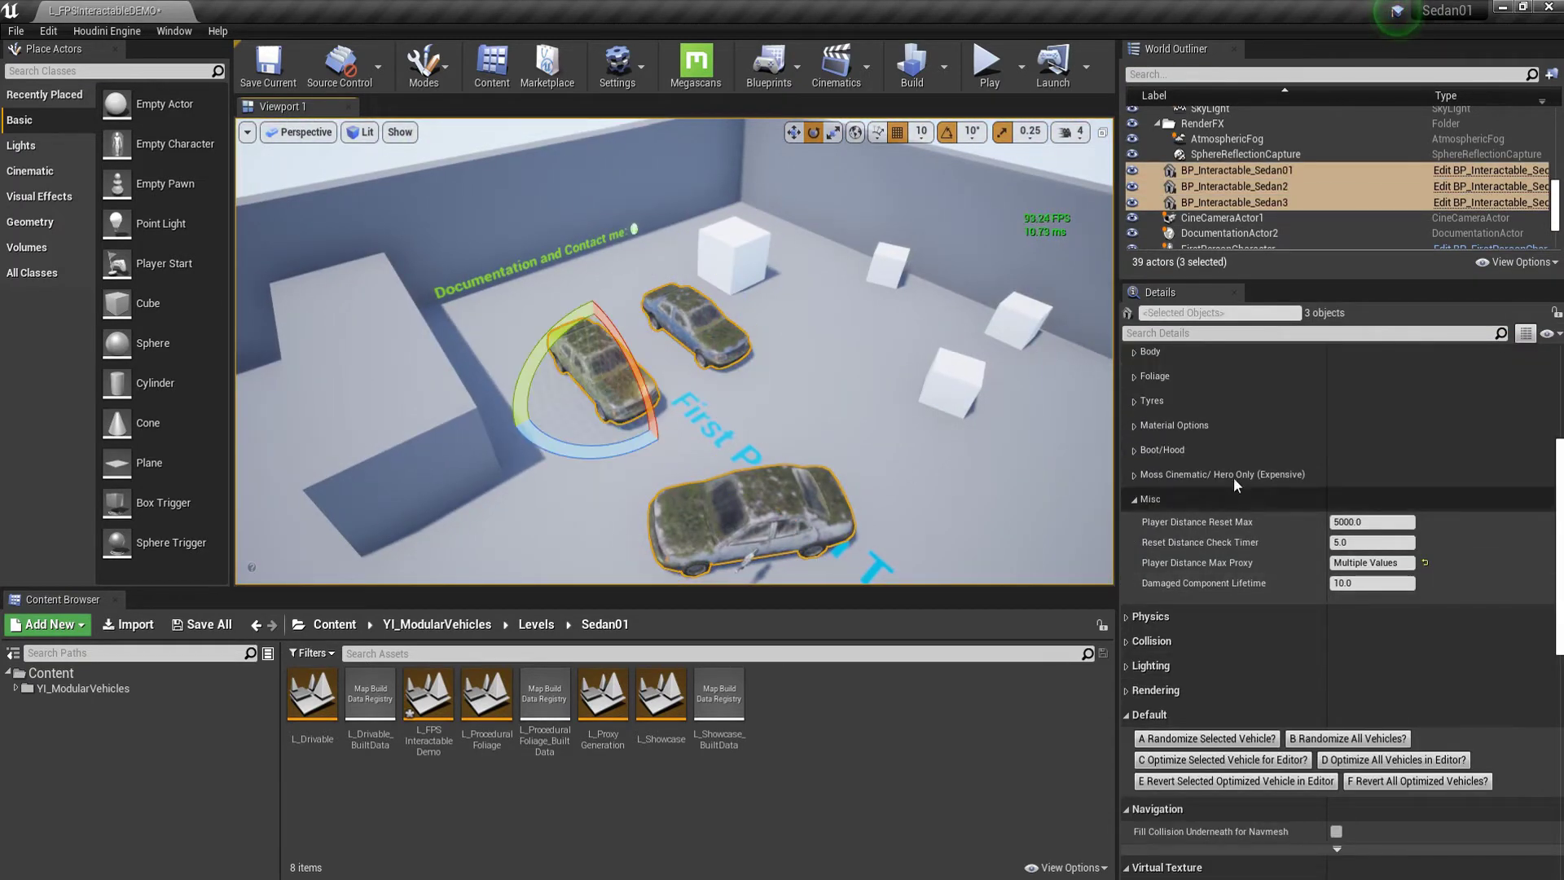
mouse_move(883, 408)
right_down()
mouse_move(720, 409)
mouse_move(870, 407)
right_up()
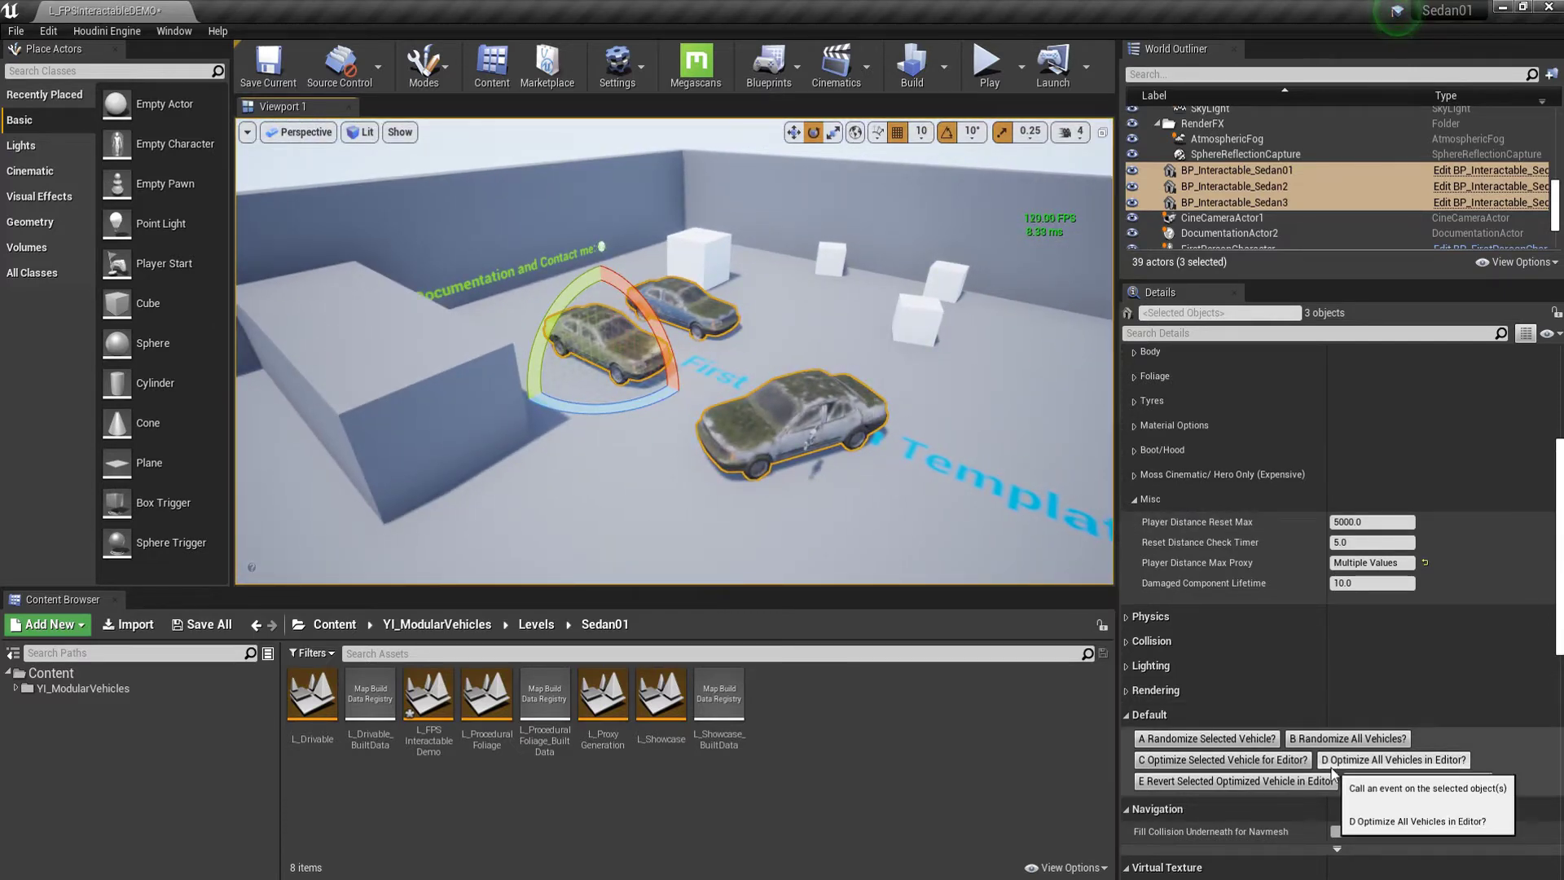
right_drag(799, 515, 928, 500)
- Switch the viewport to game view and briefly play-test the level with the three sedans
key(g)
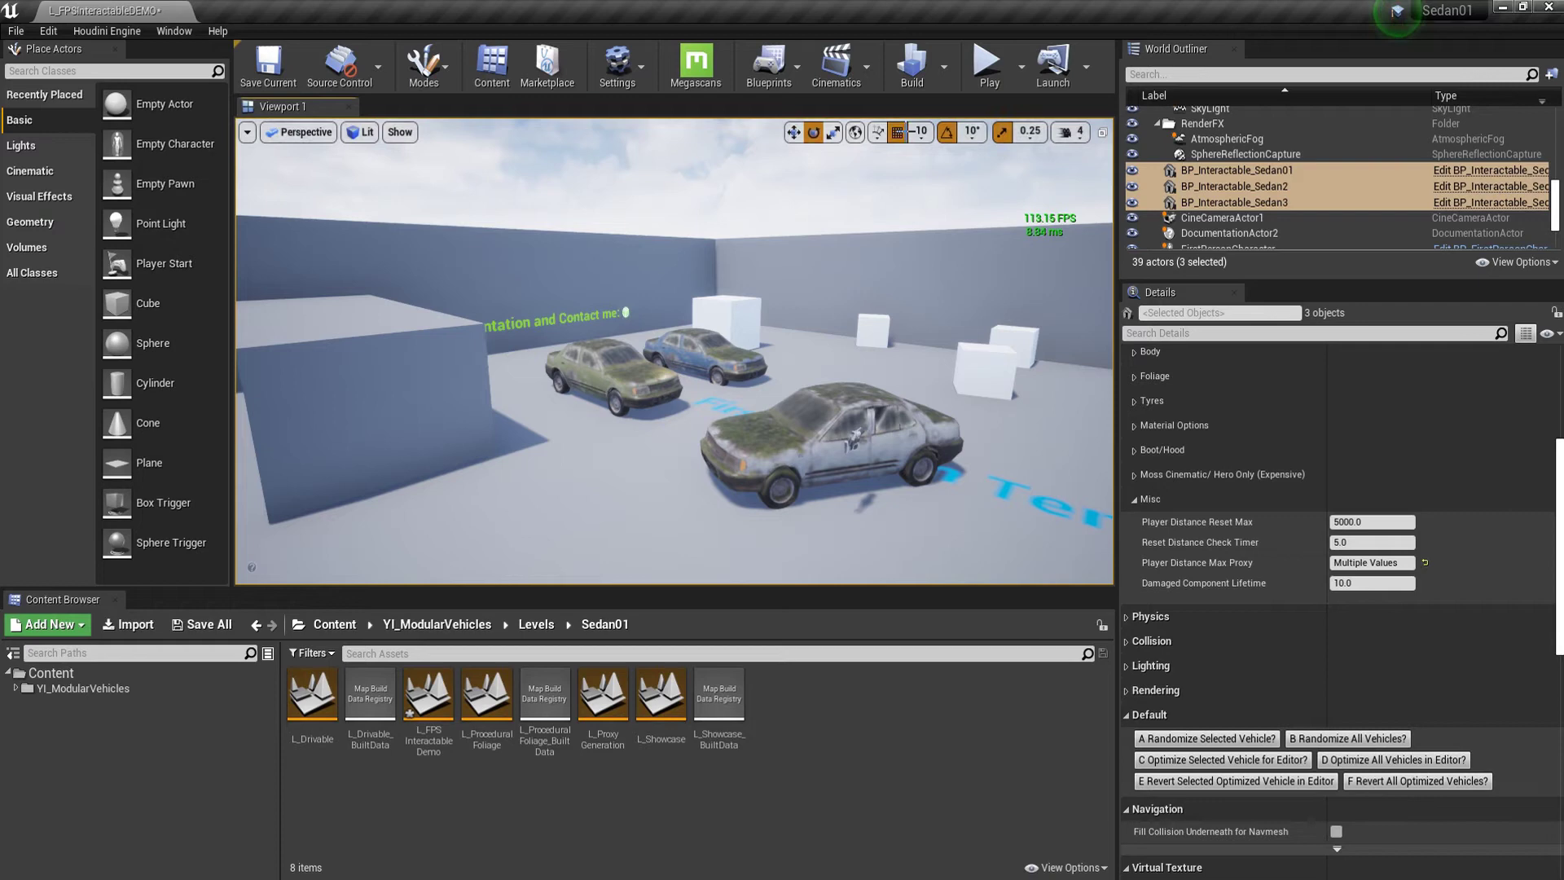
click(989, 65)
click(675, 351)
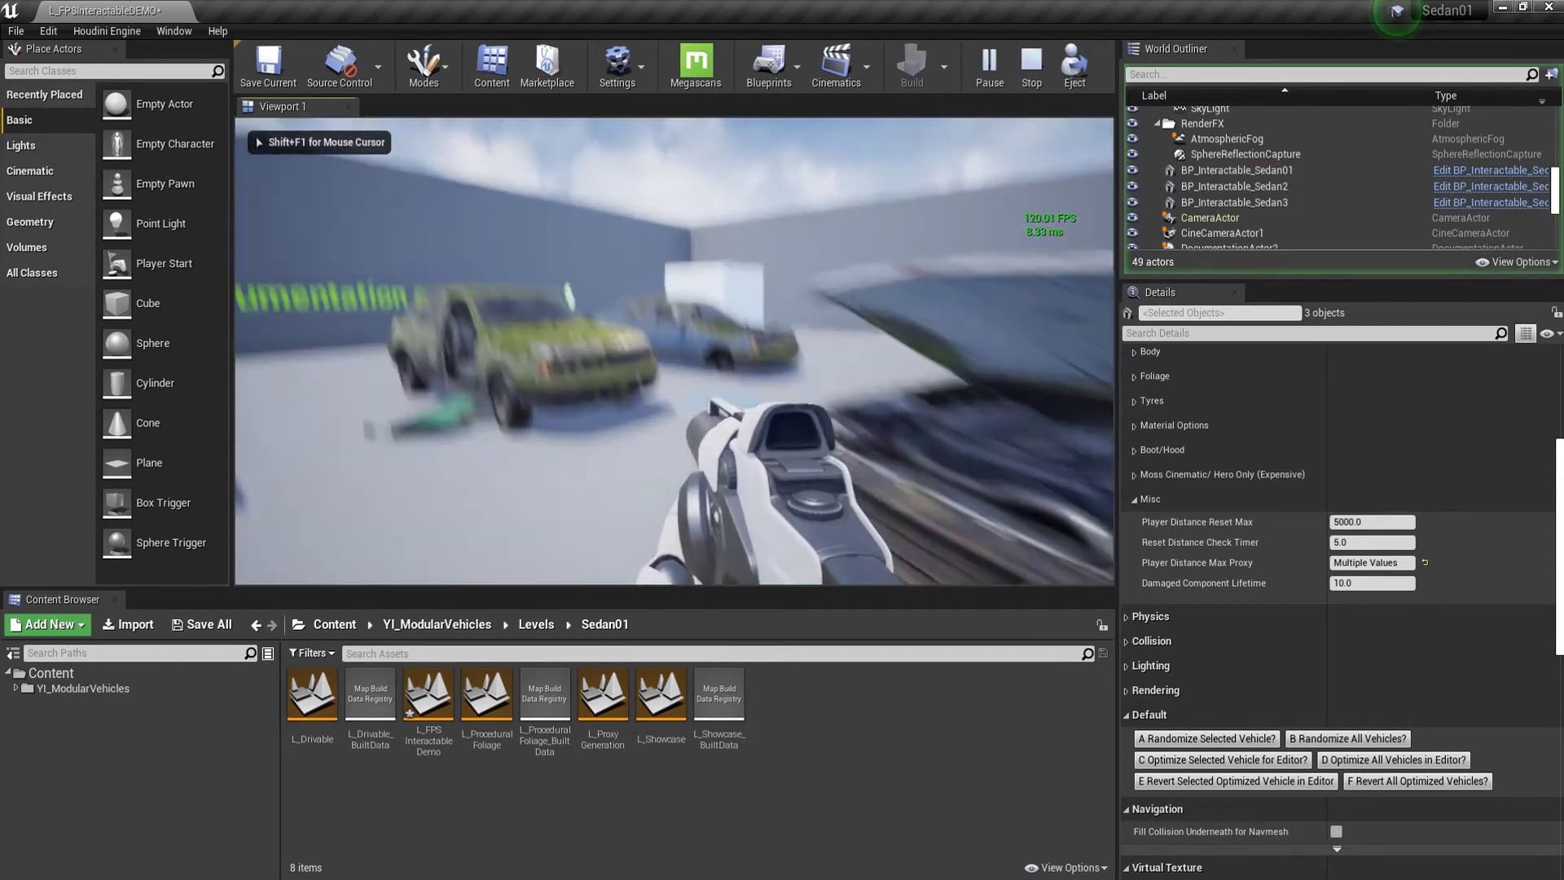
key(Escape)
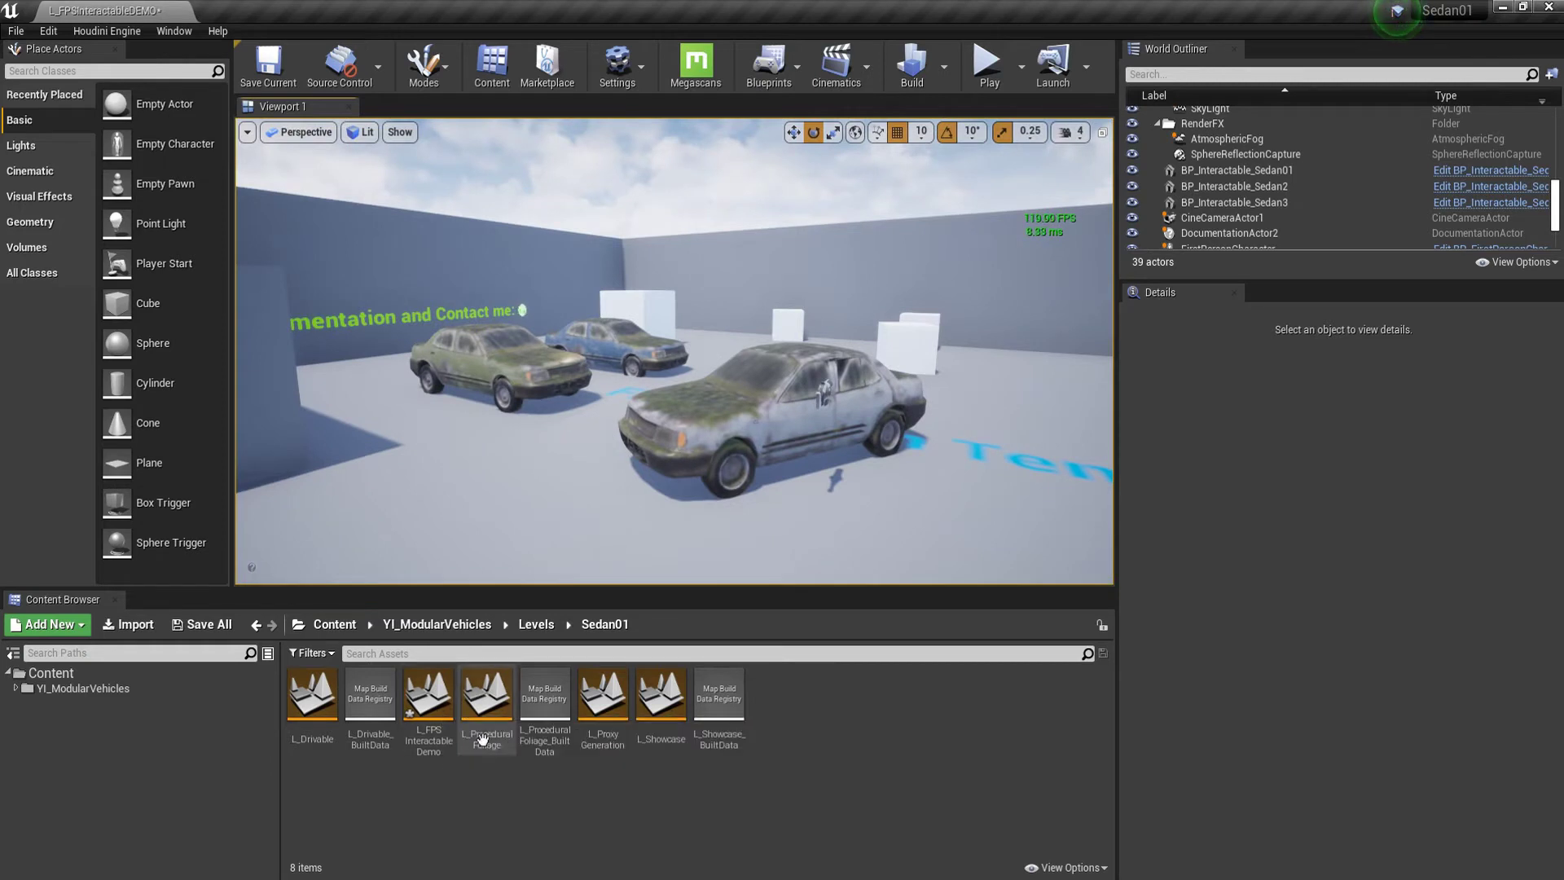
- Open the L_ProceduralFoliage level without saving the changes to L_FPSInteractableDEMO
double_click(486, 694)
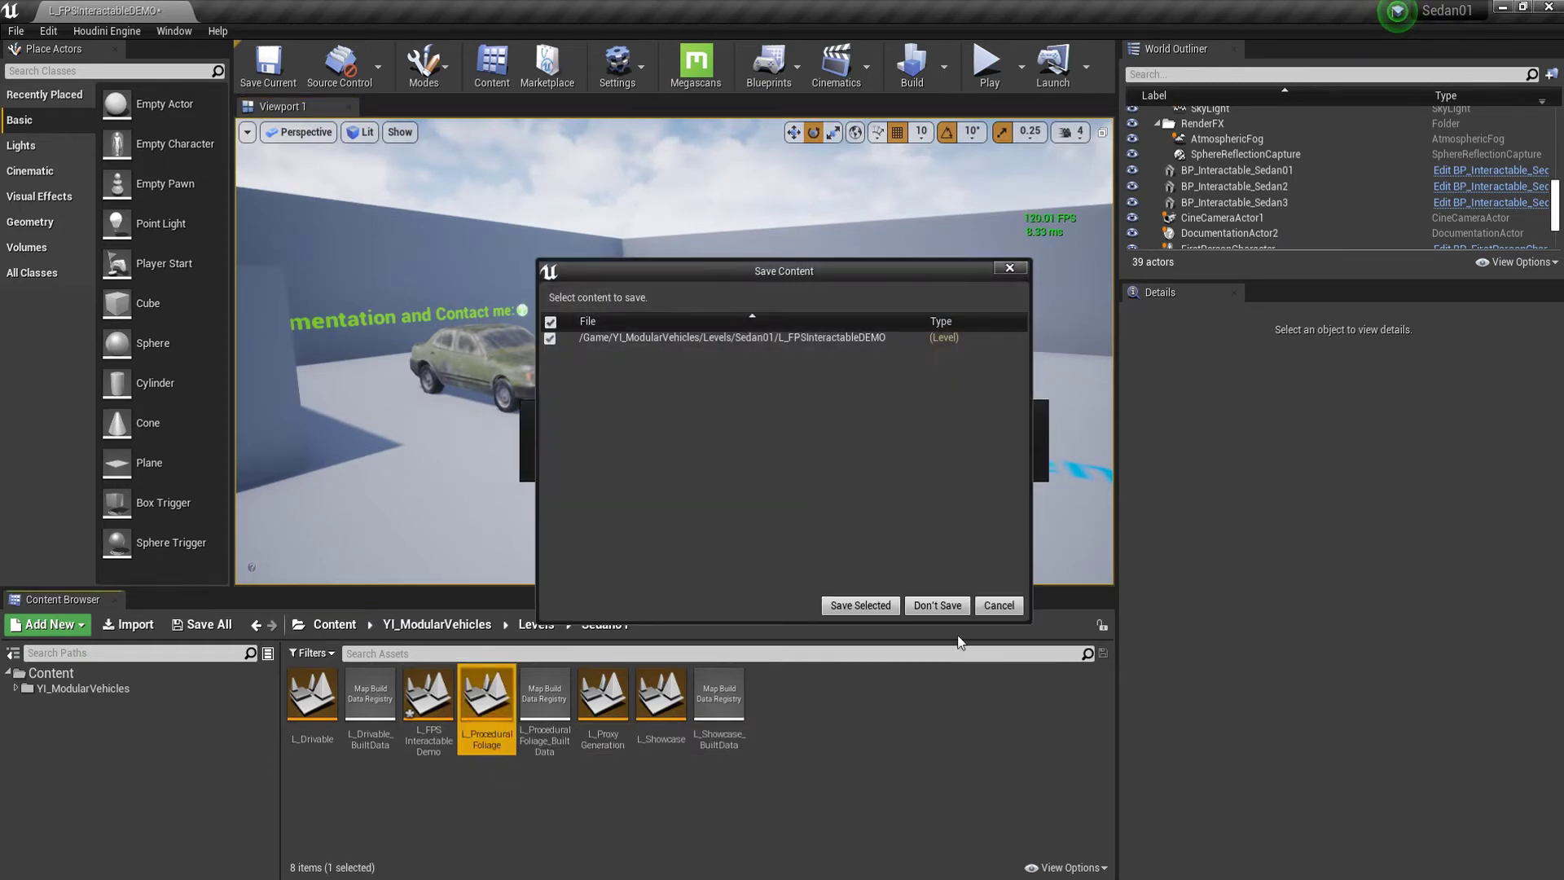
click(937, 605)
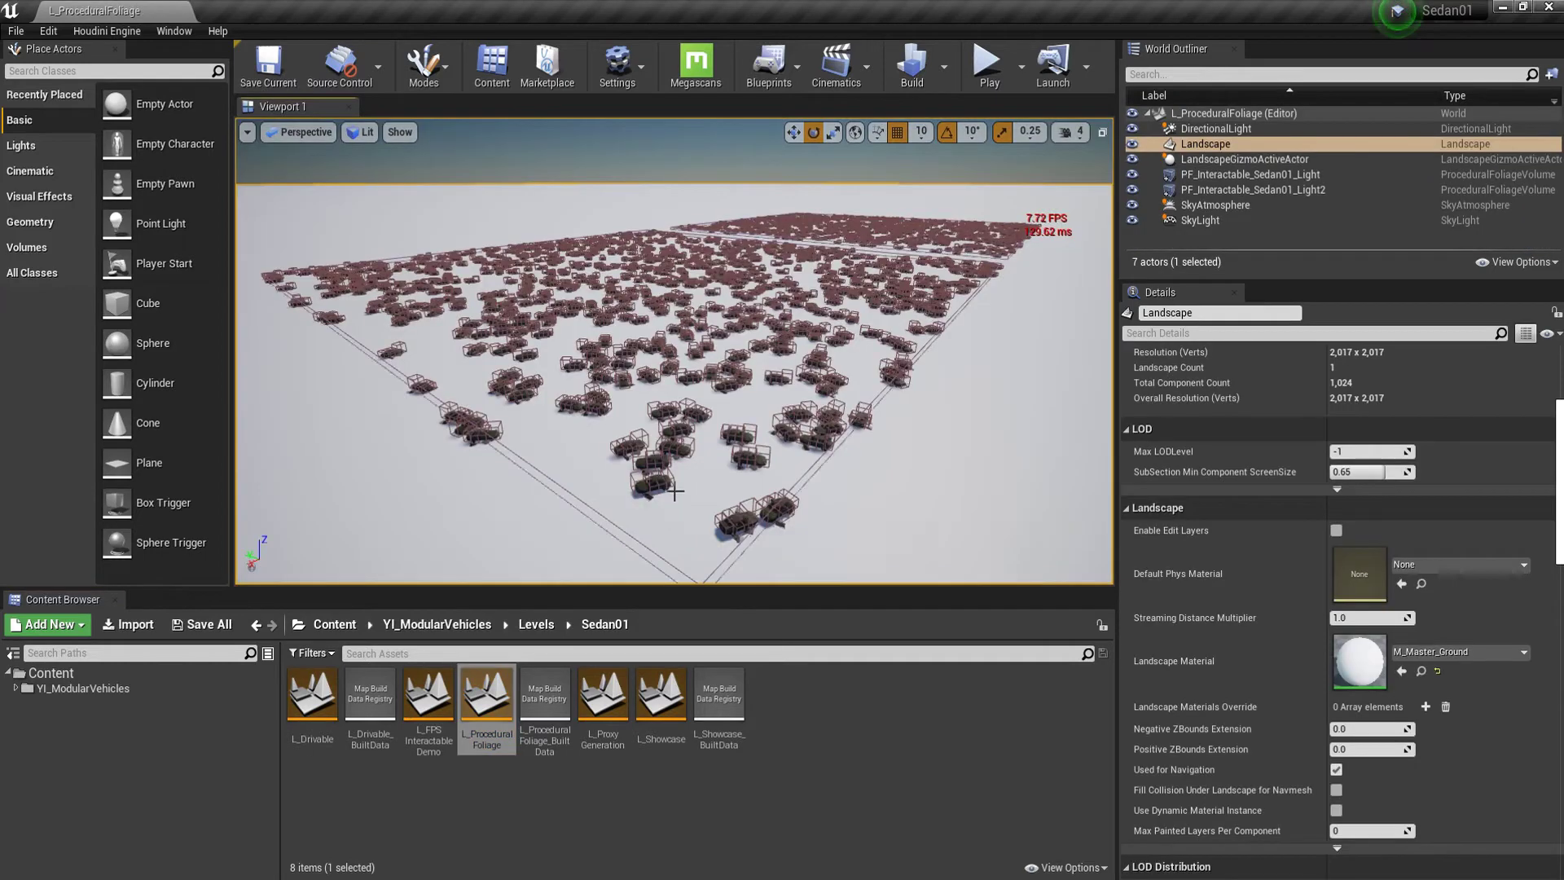
- Select all spawned sedans of the same class to check their count, and switch the viewport to game view
click(656, 485)
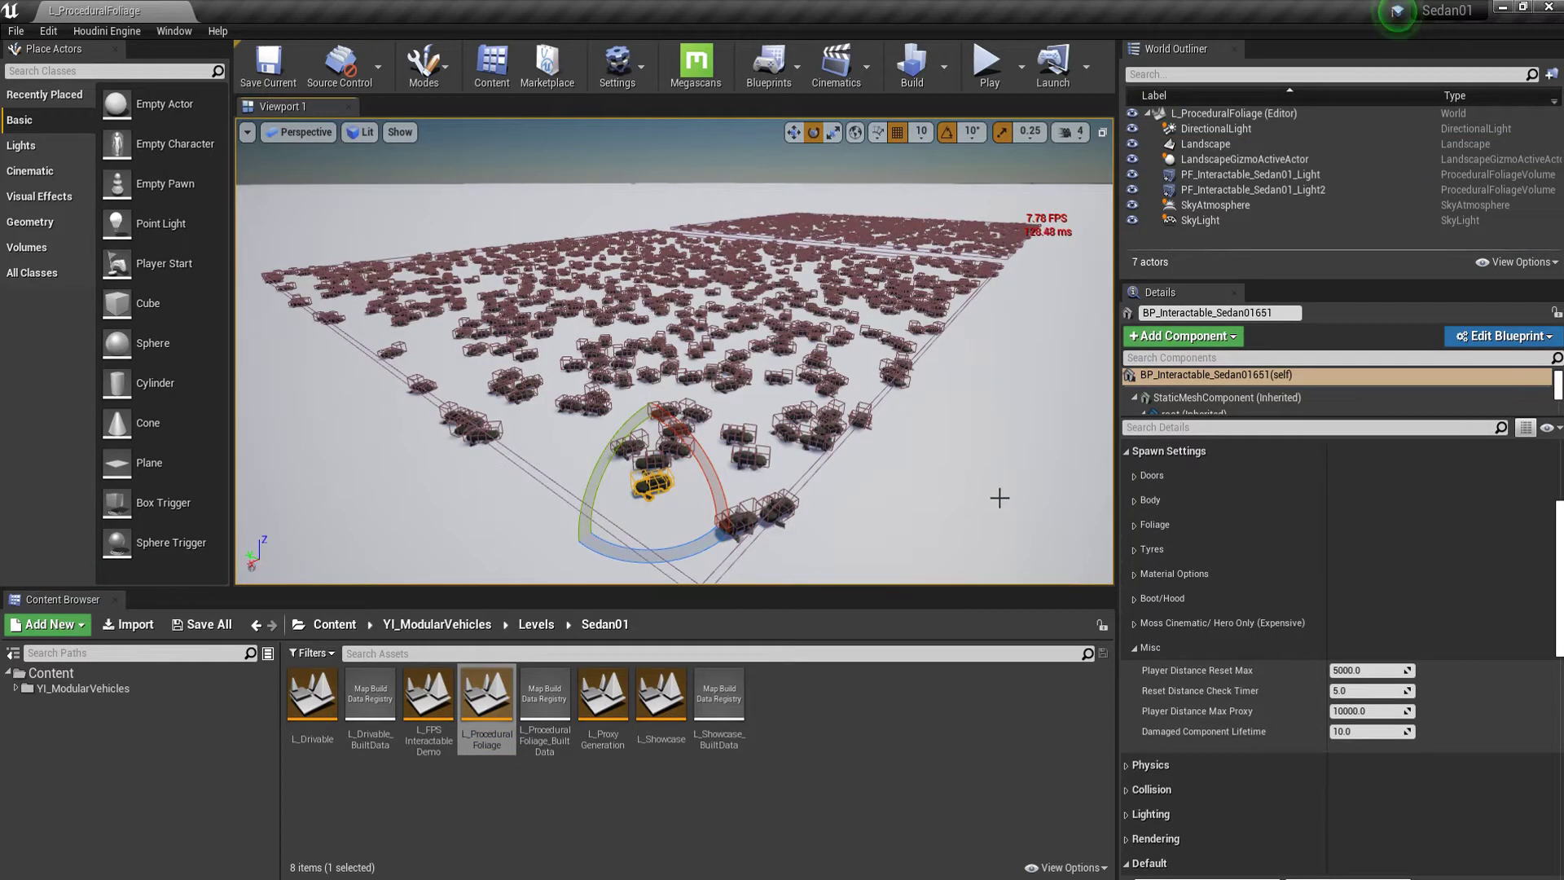
key(shift+e)
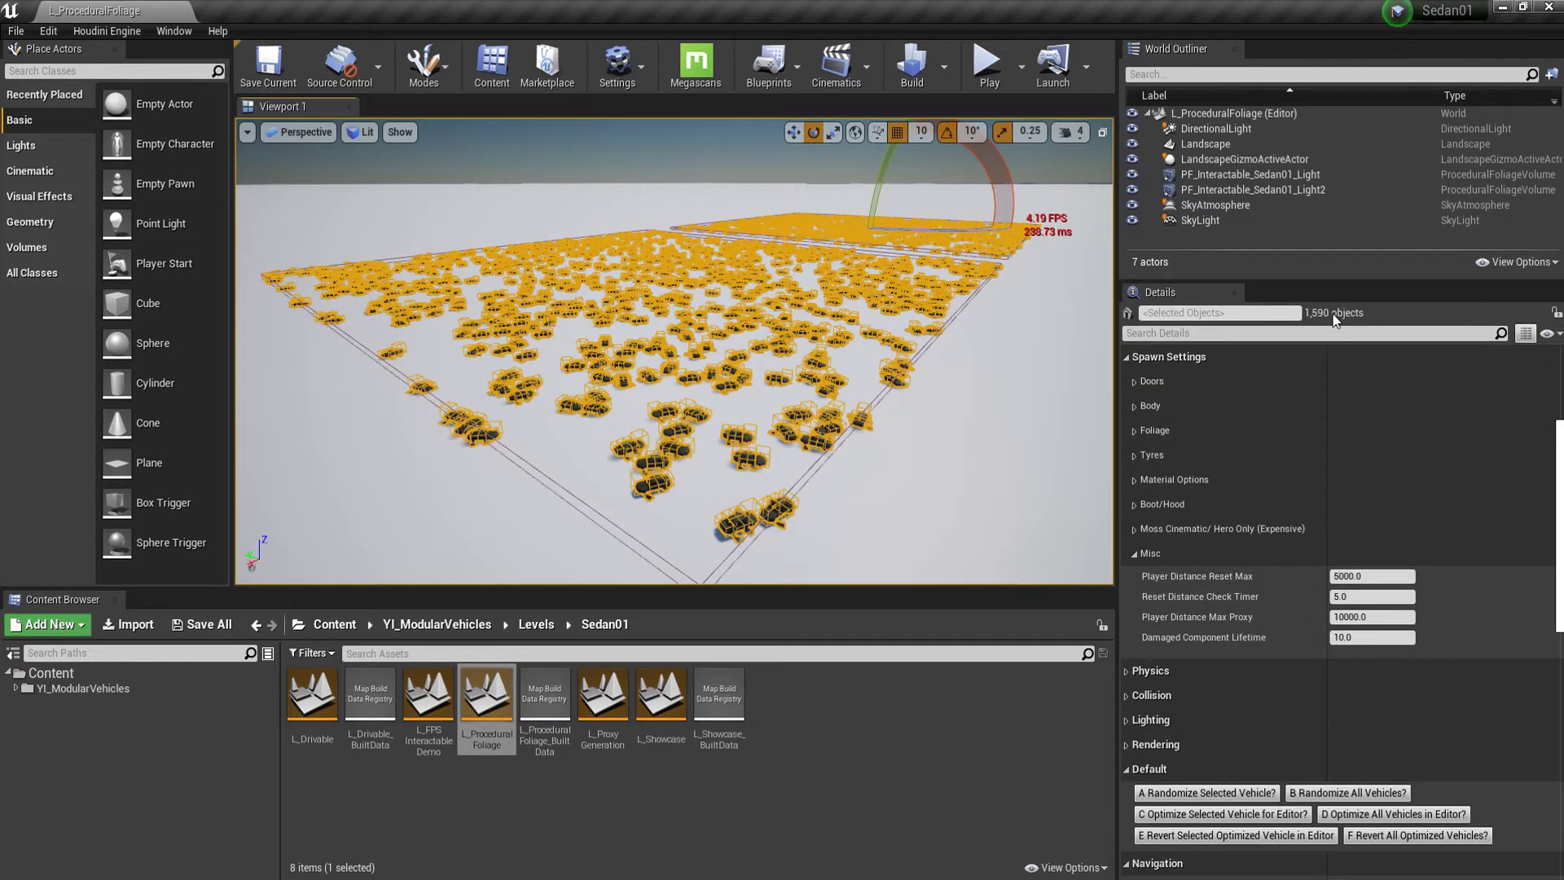
click(989, 367)
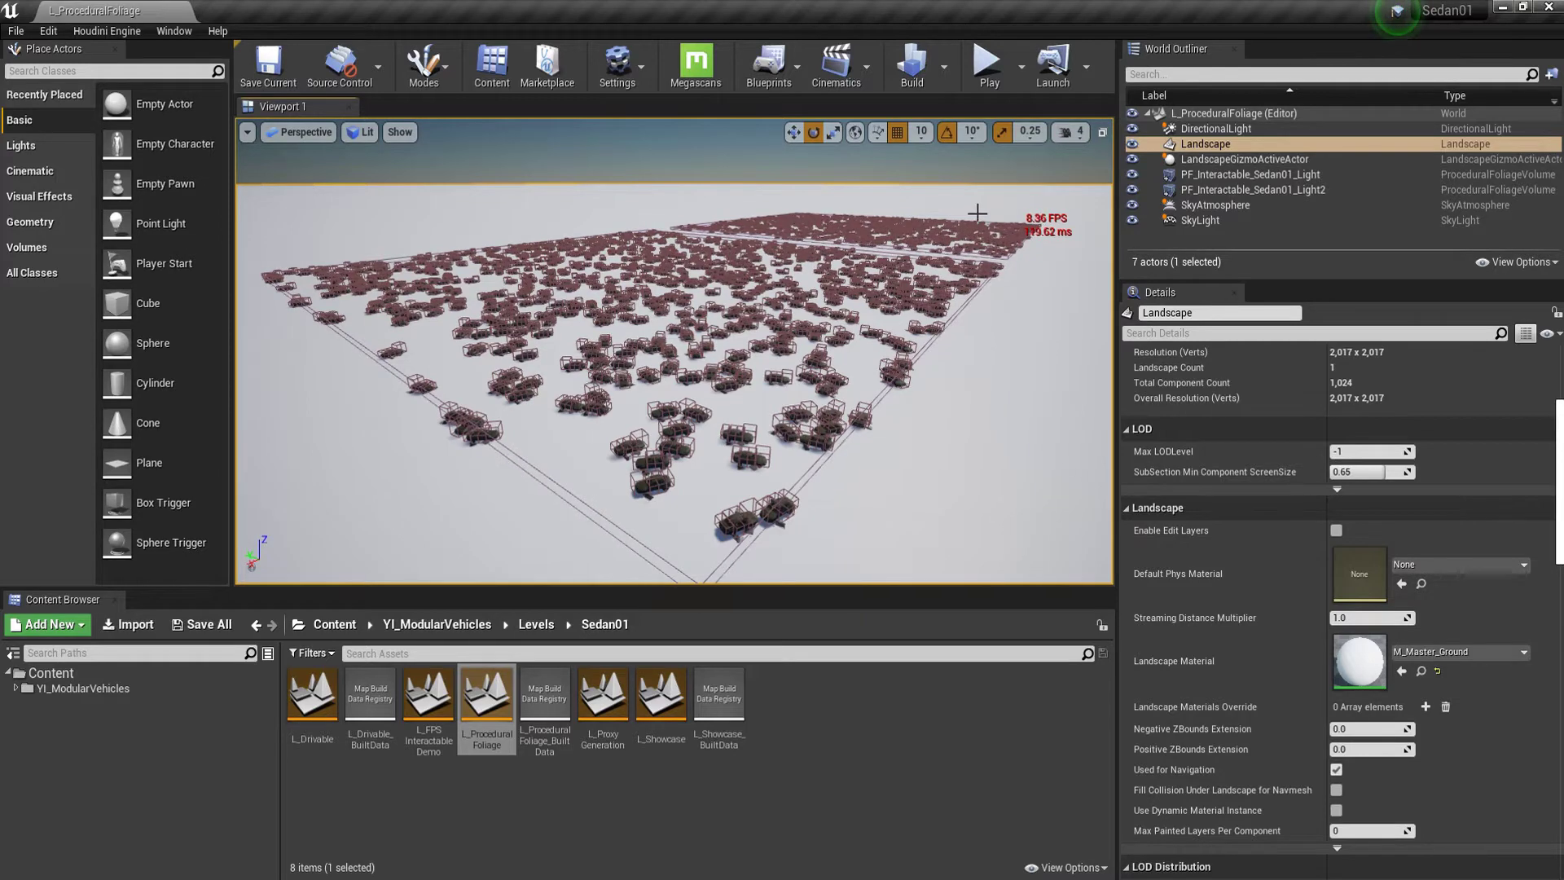
key(g)
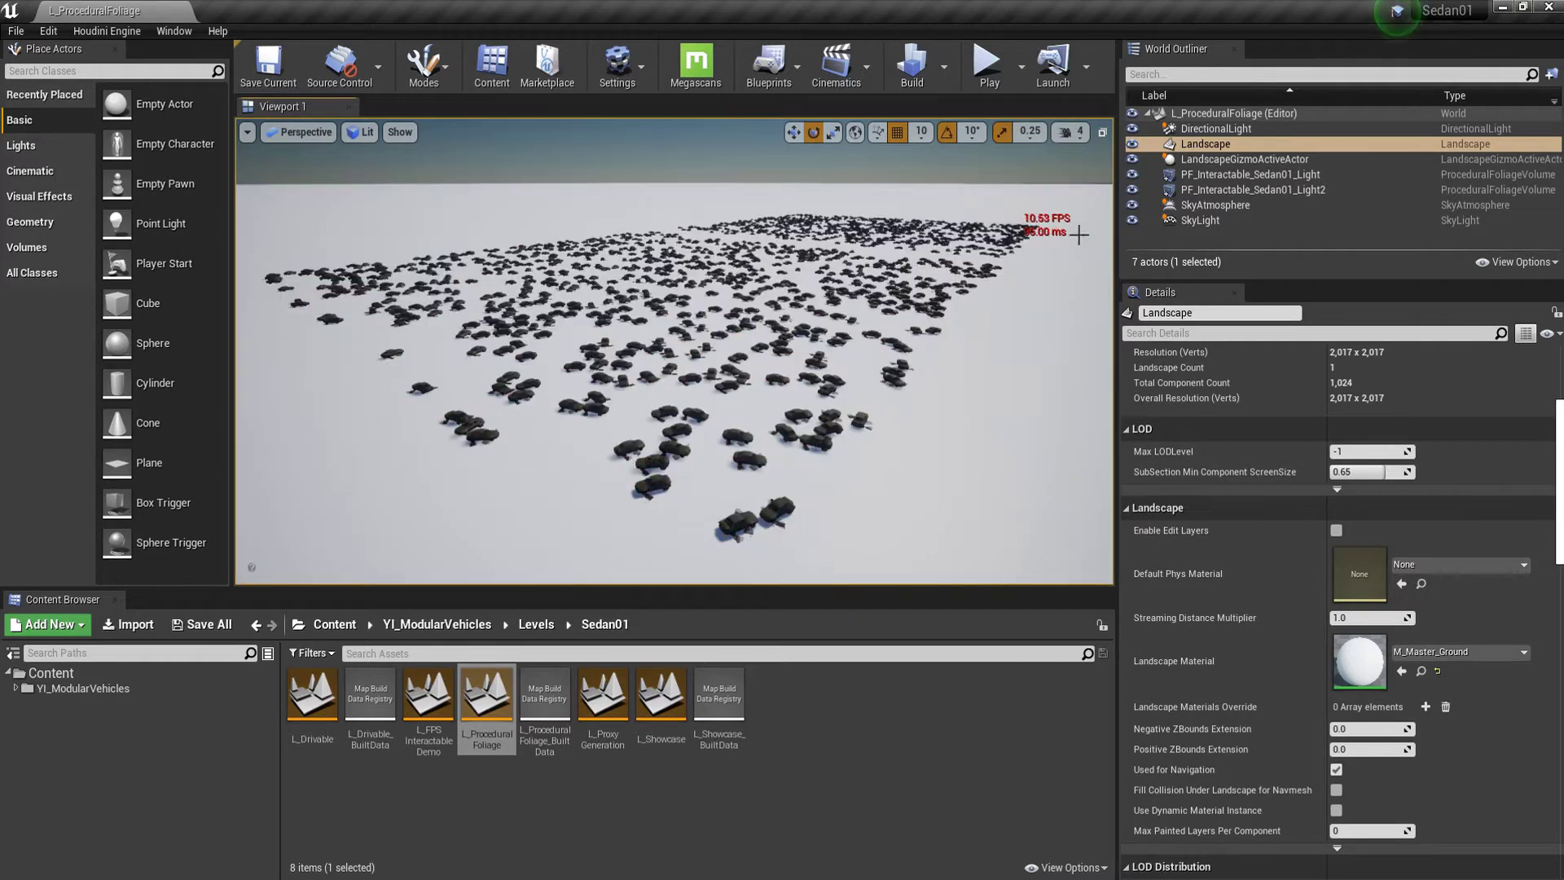
- Play-test the procedural foliage level, flying down among the spawned sedans, and end the session
click(733, 392)
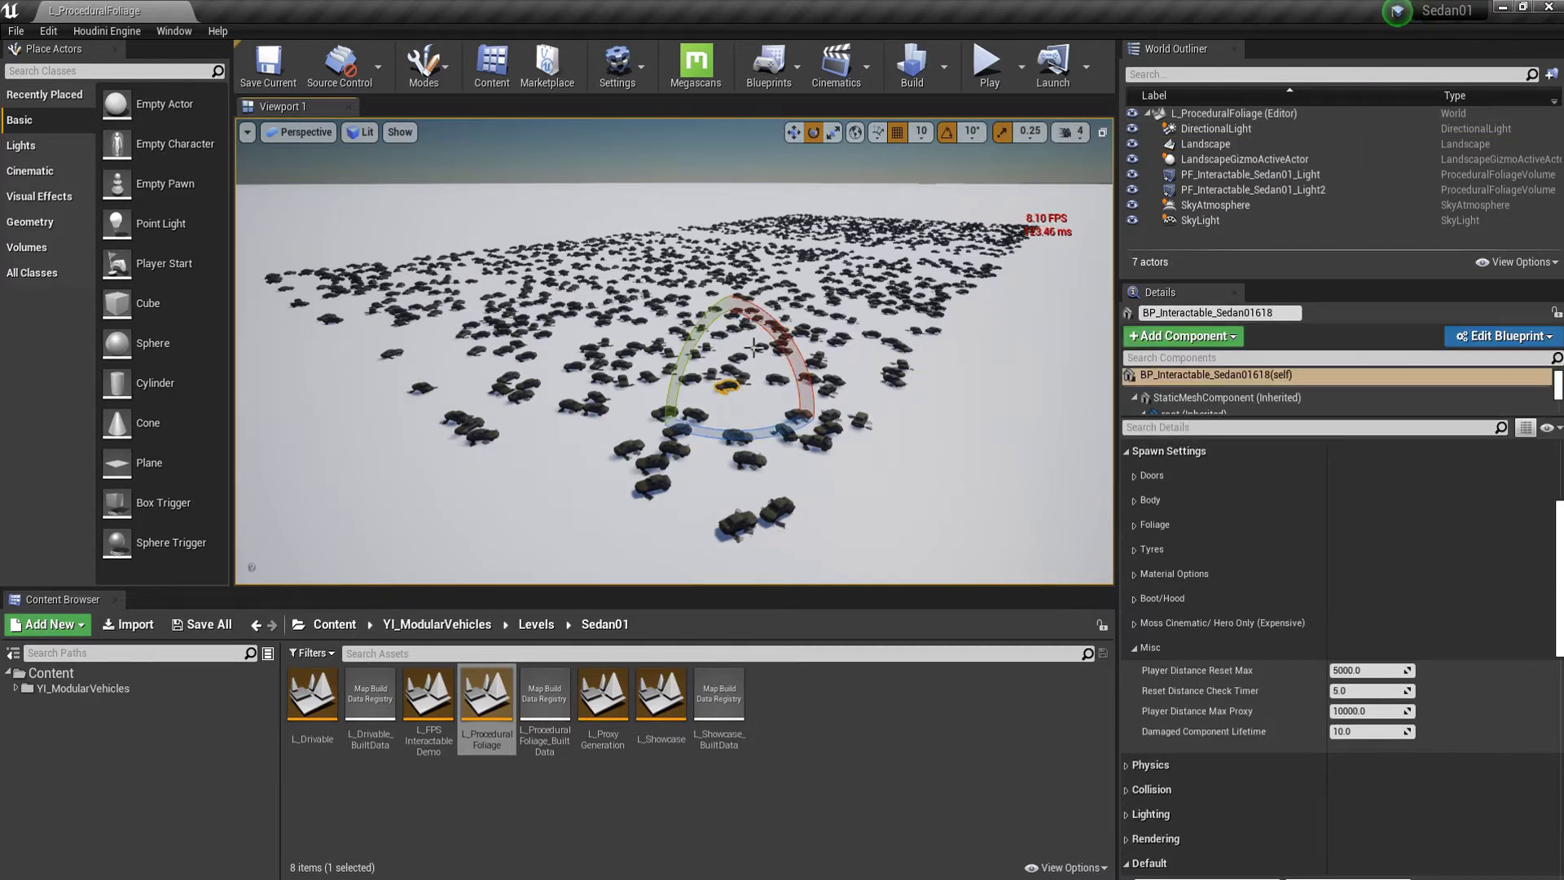
click(998, 65)
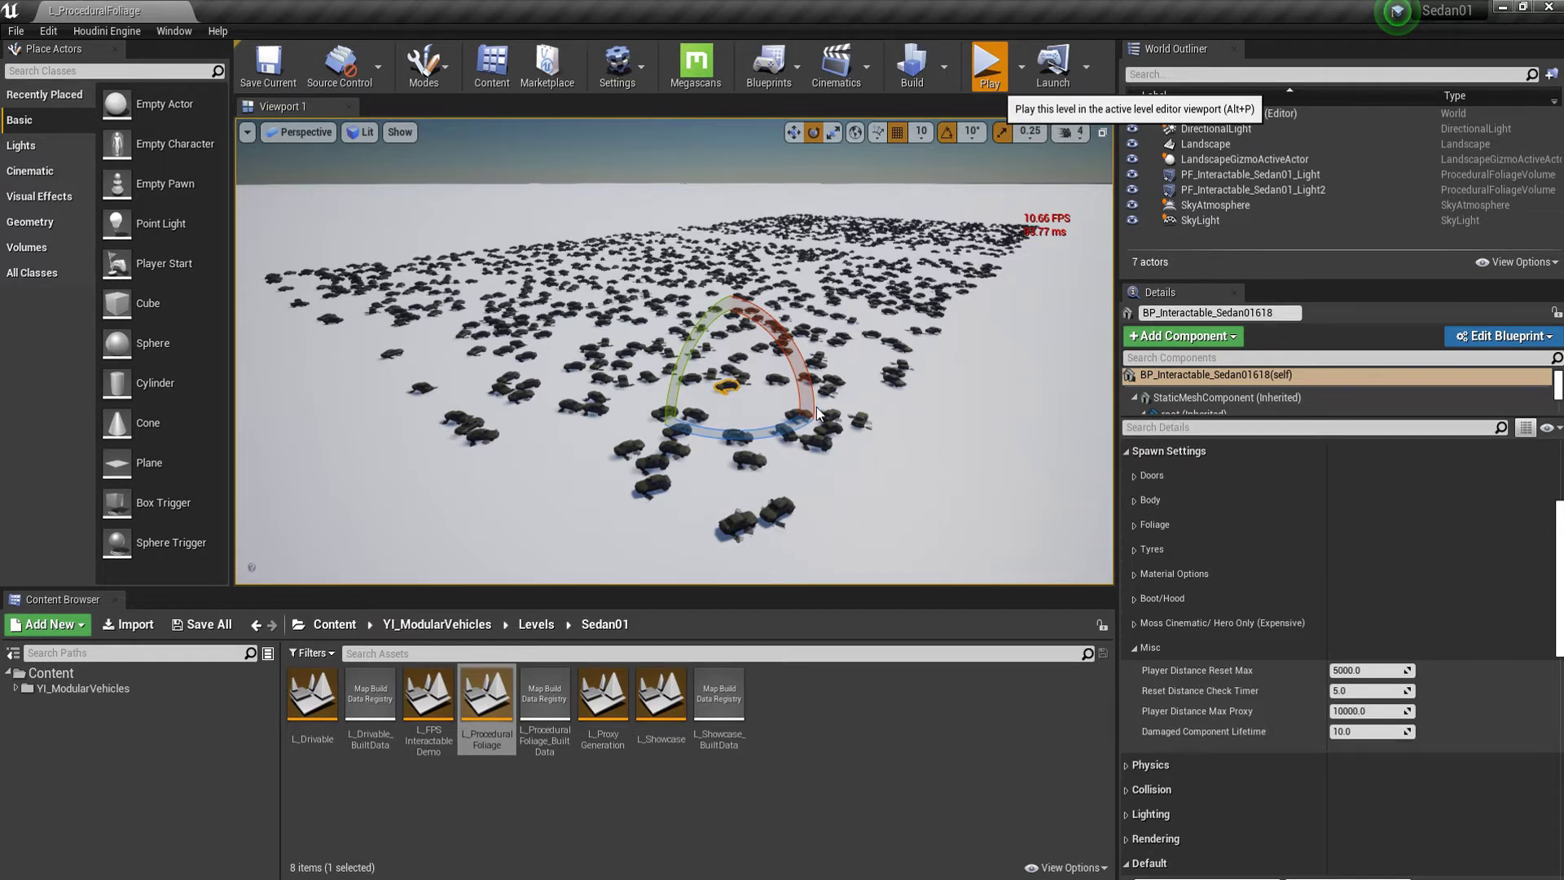
key(alt+p)
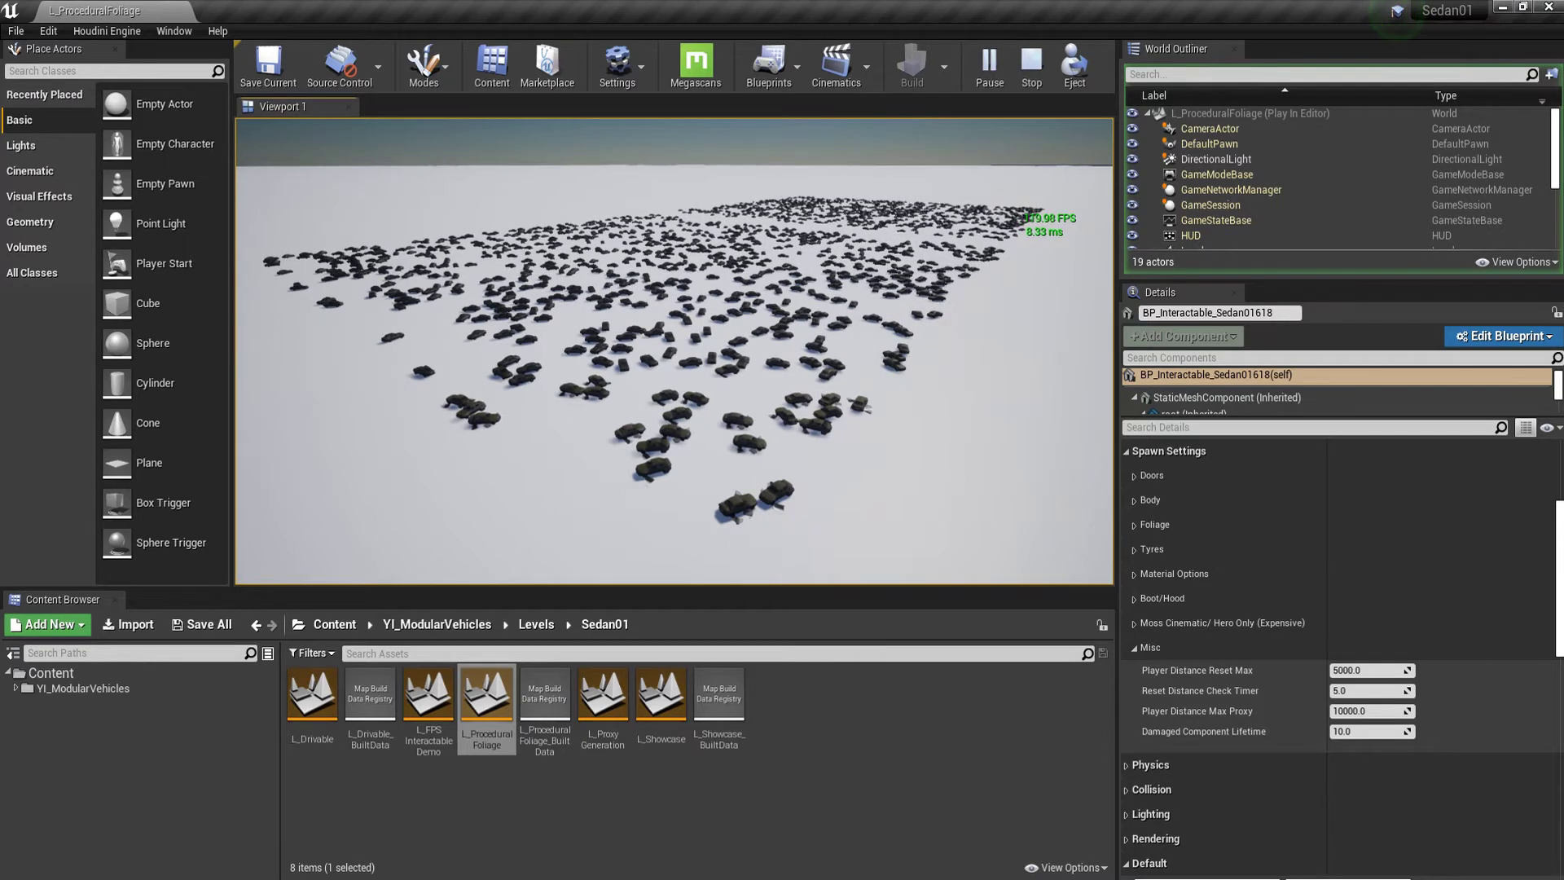
key(w)
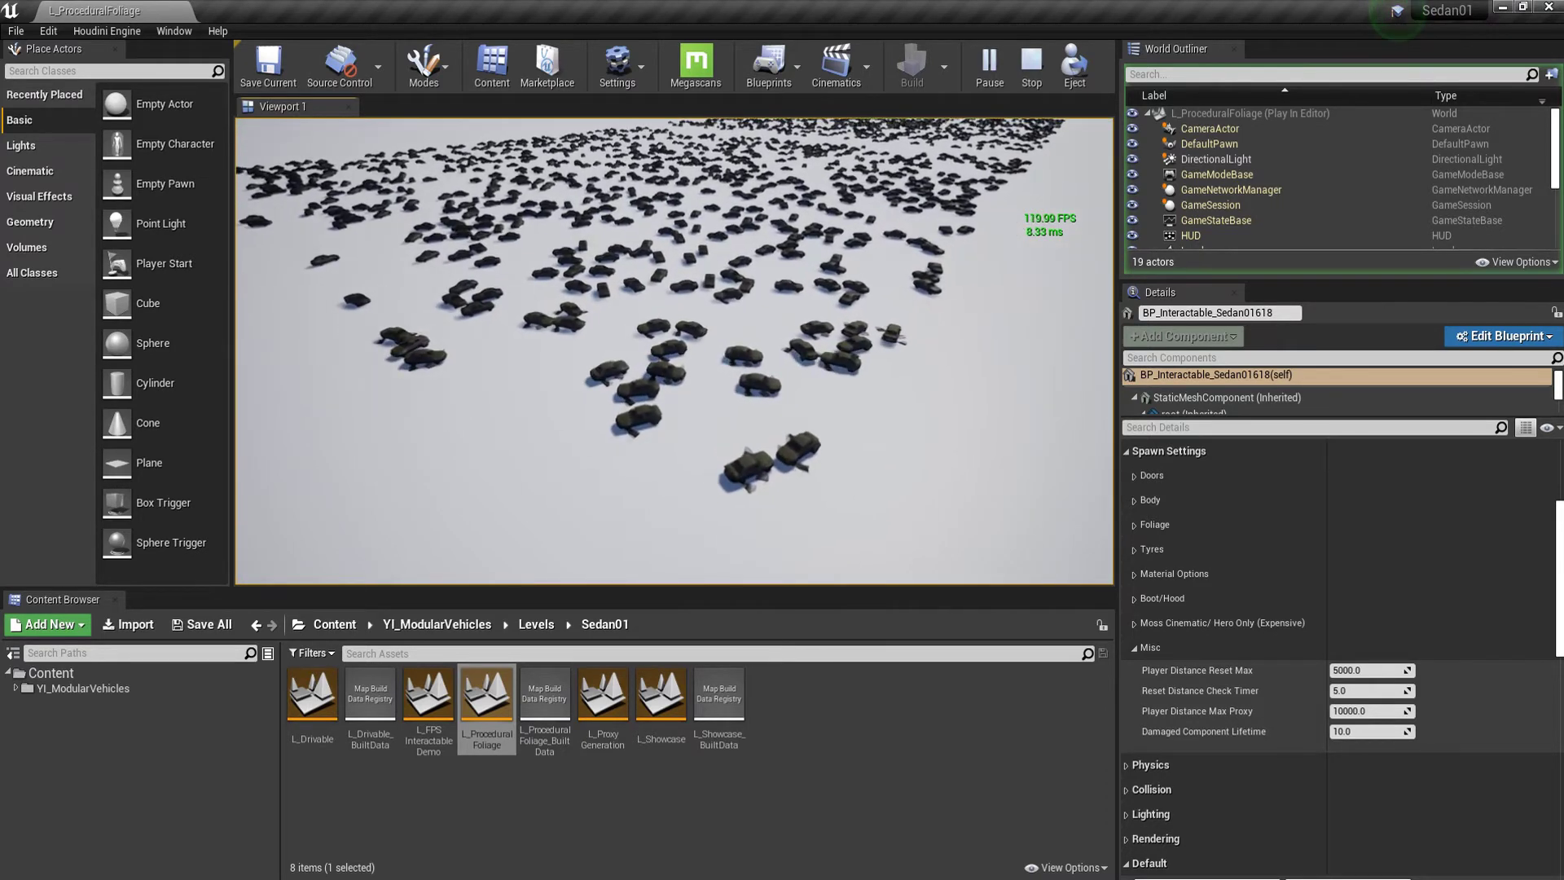
key(w)
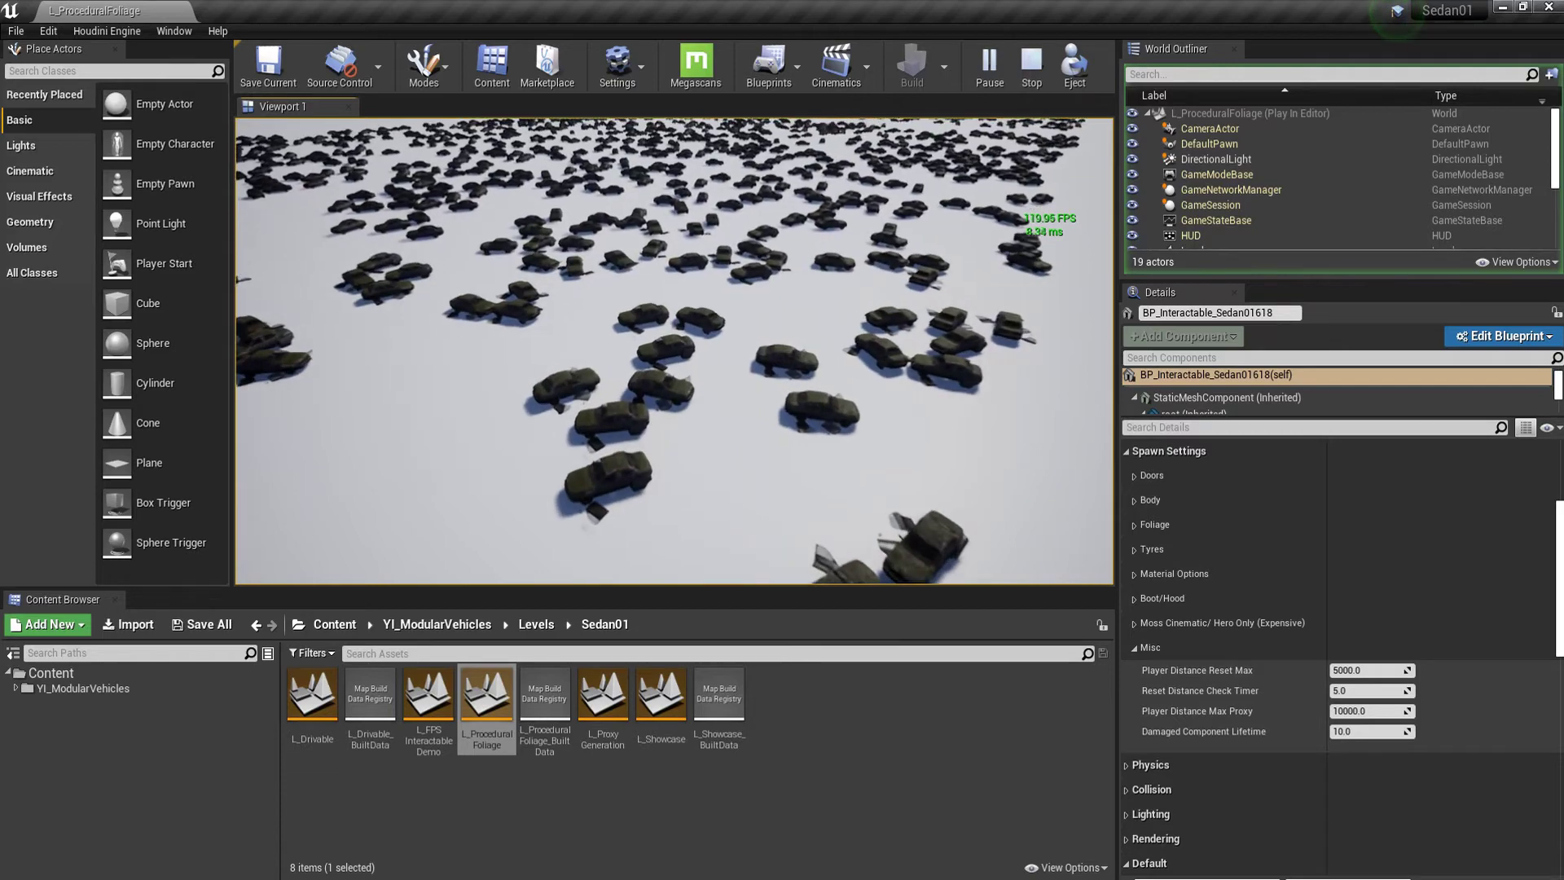
key(w)
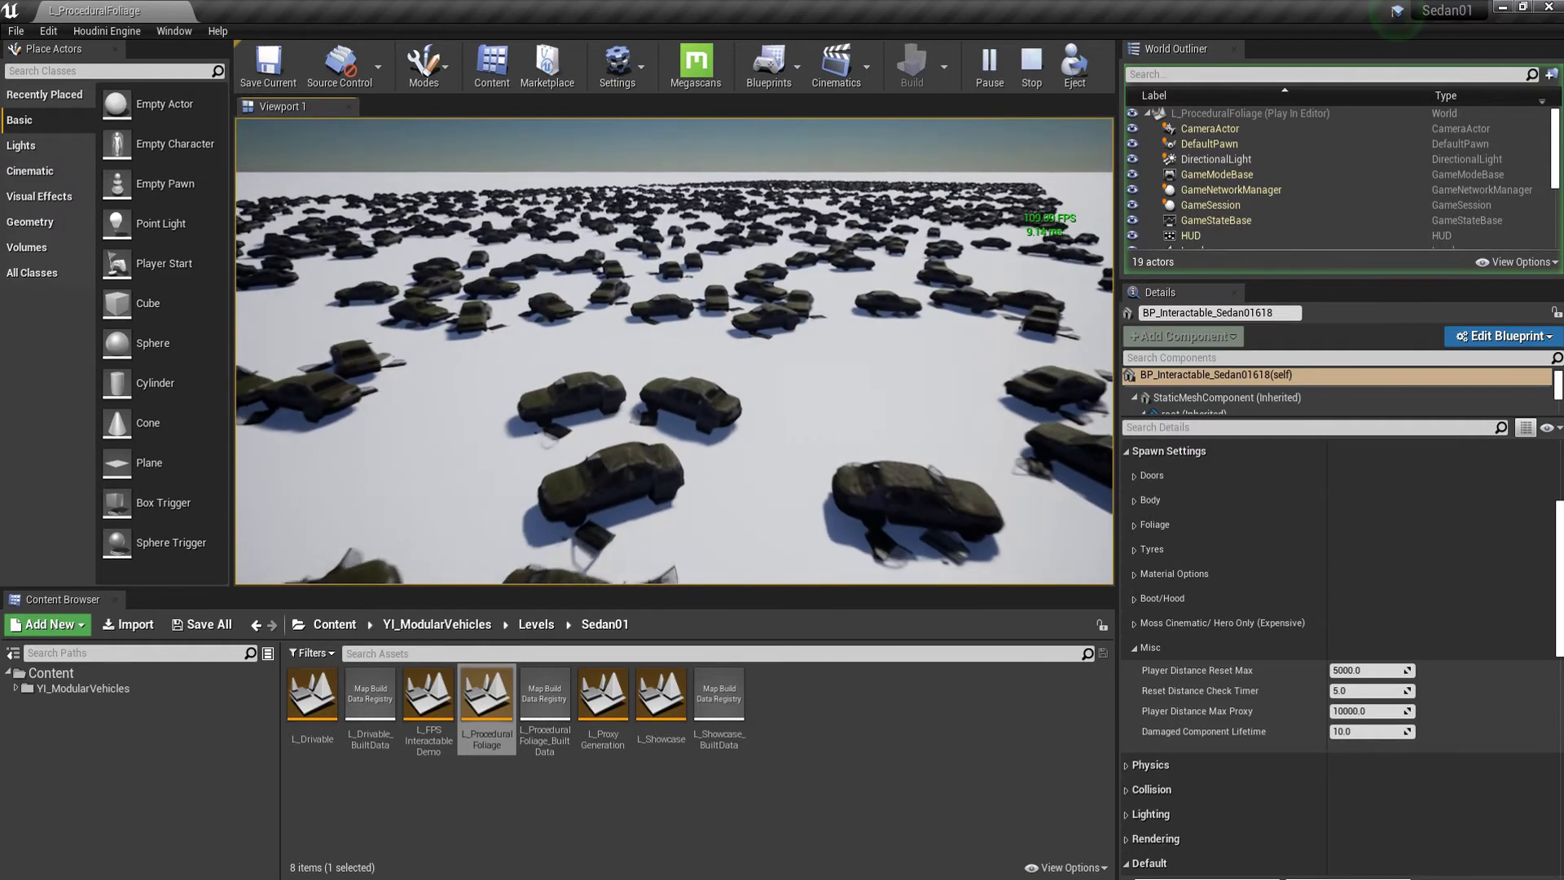
key(w)
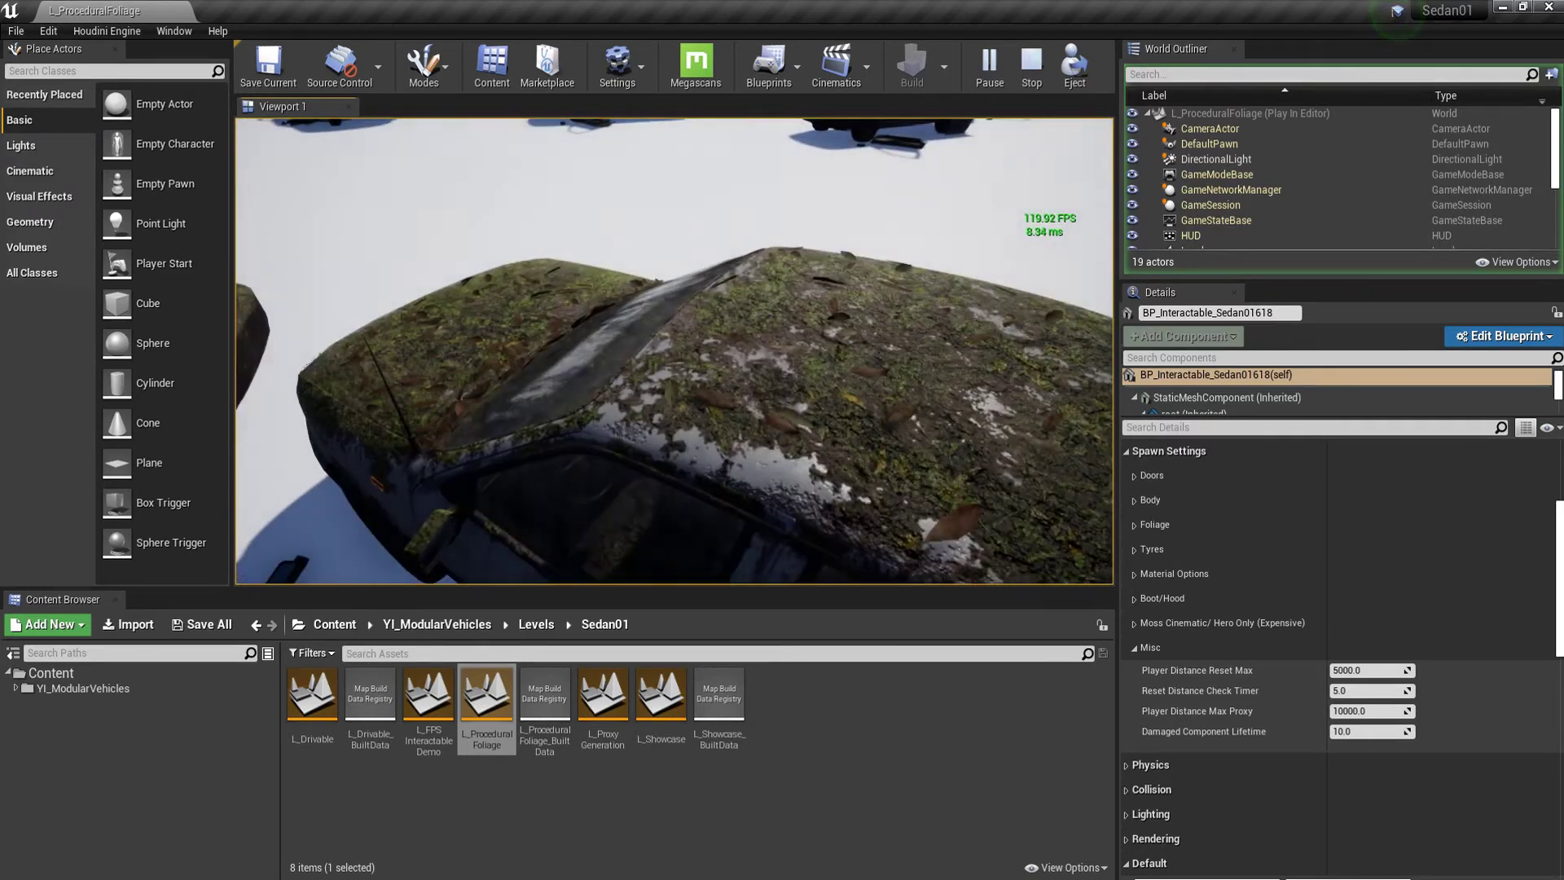
key(w)
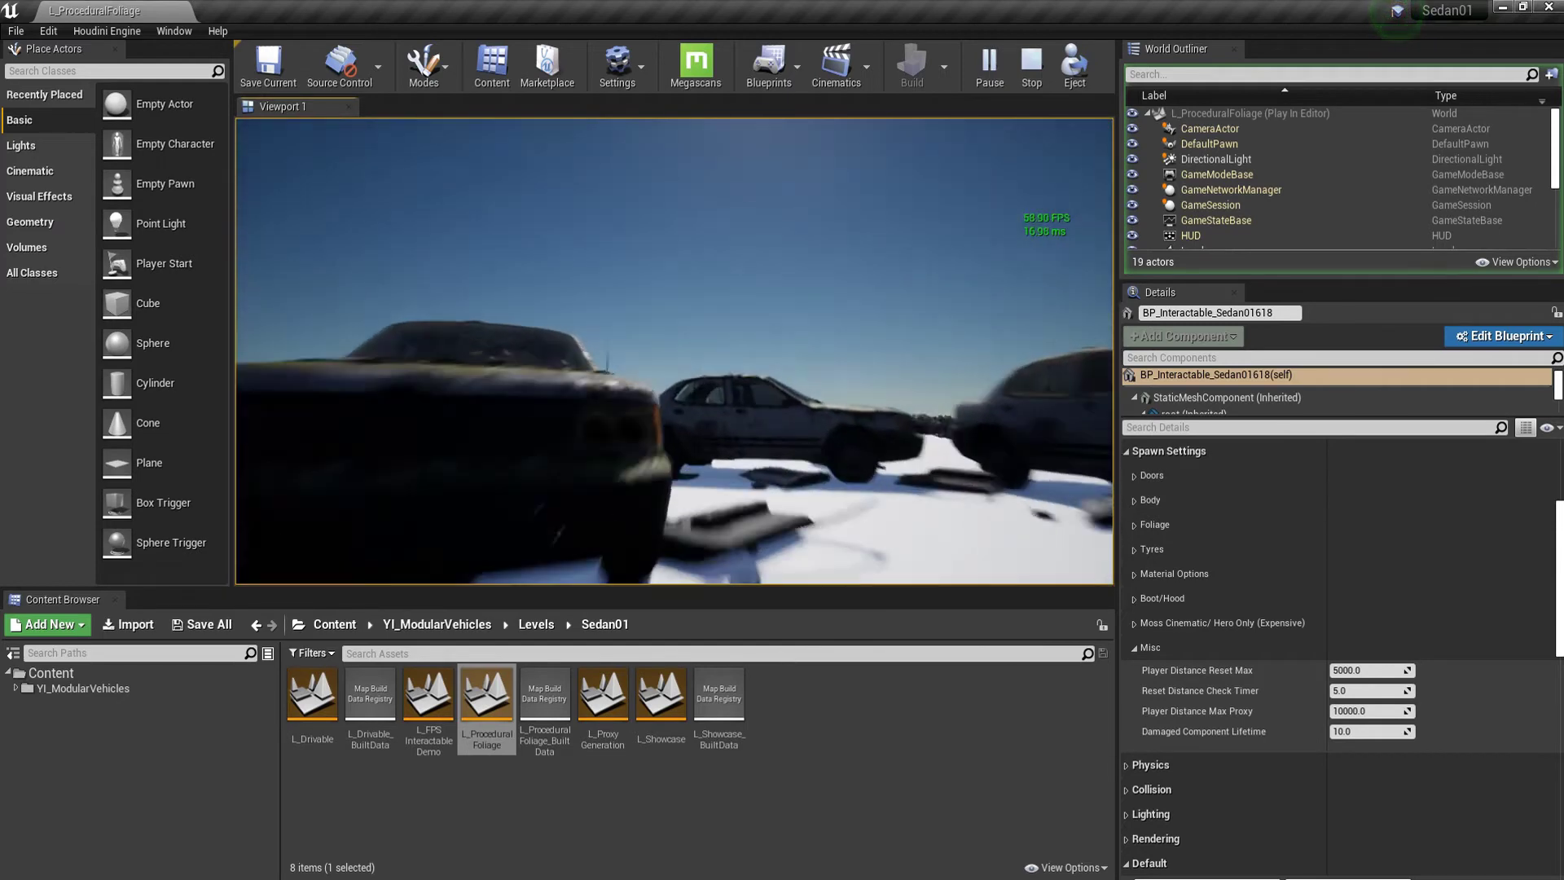
key(w)
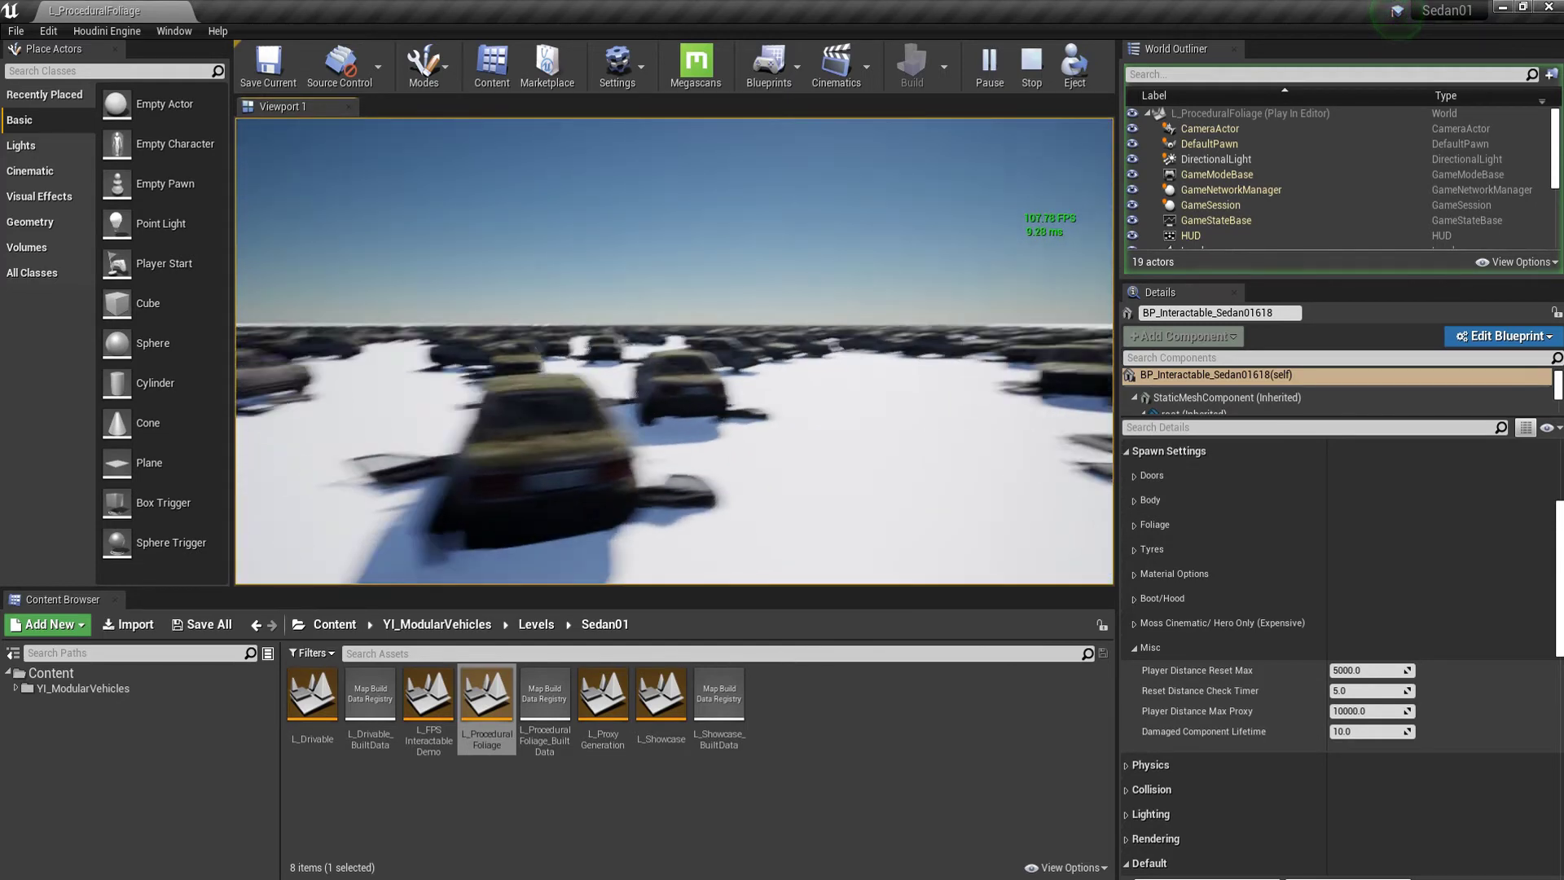
key(w)
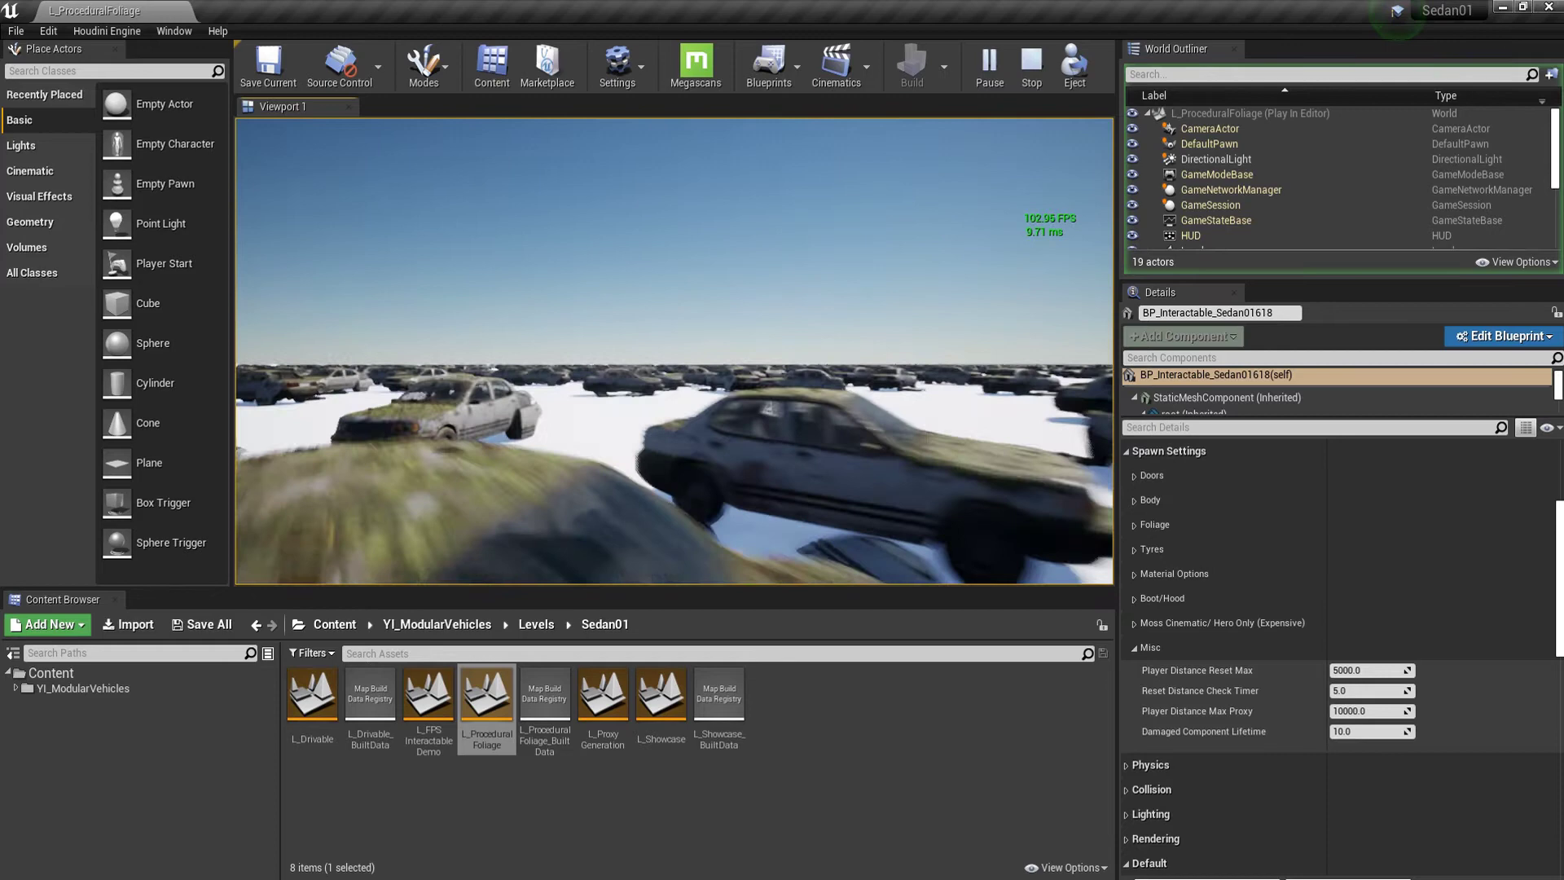
key(w)
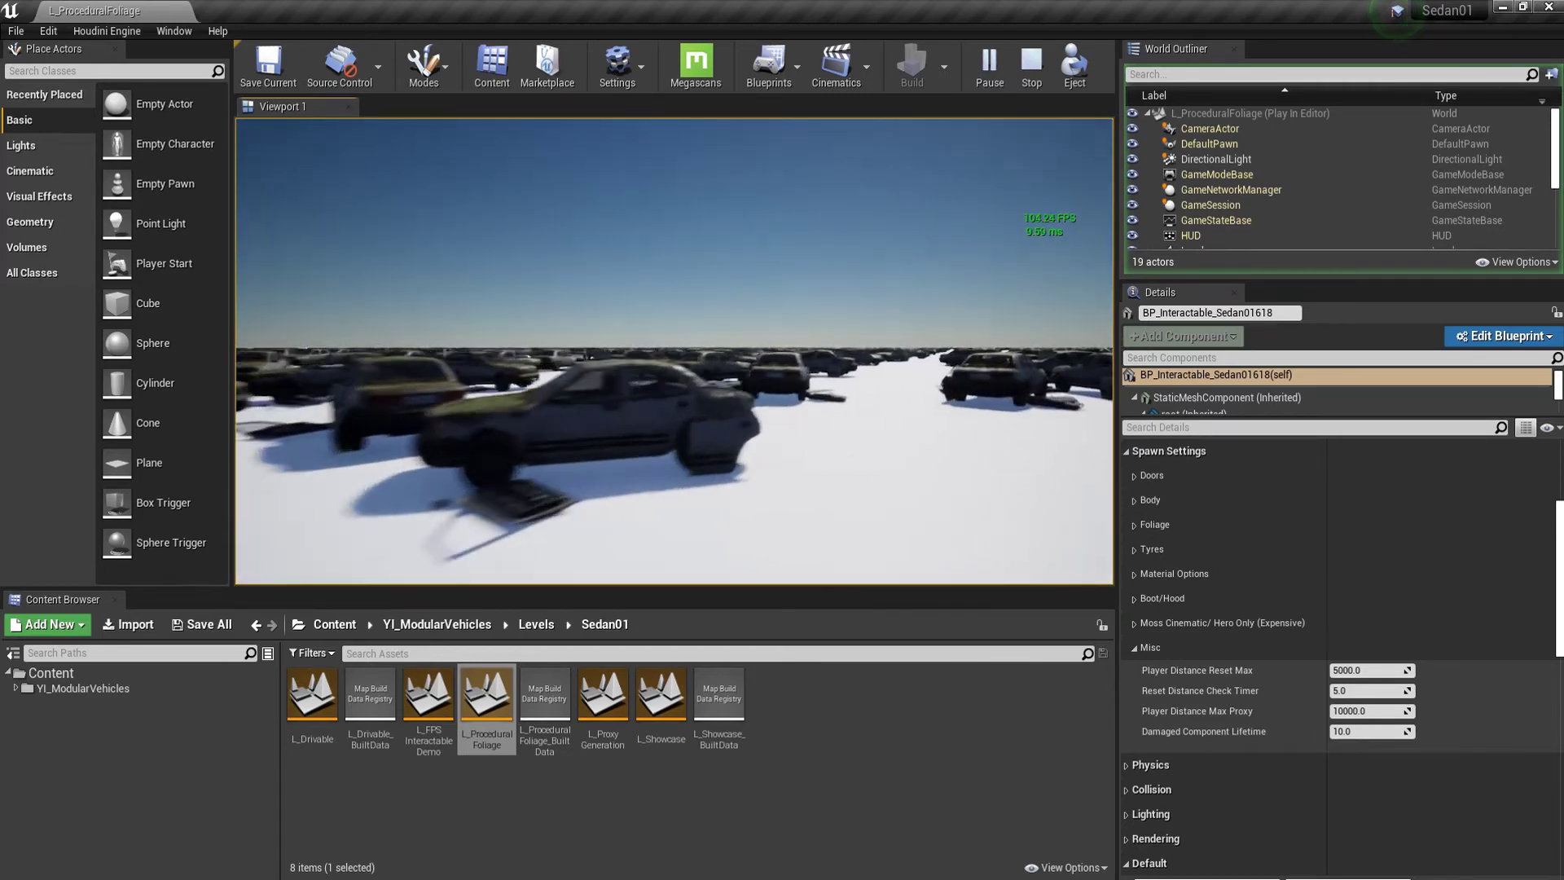
key(w)
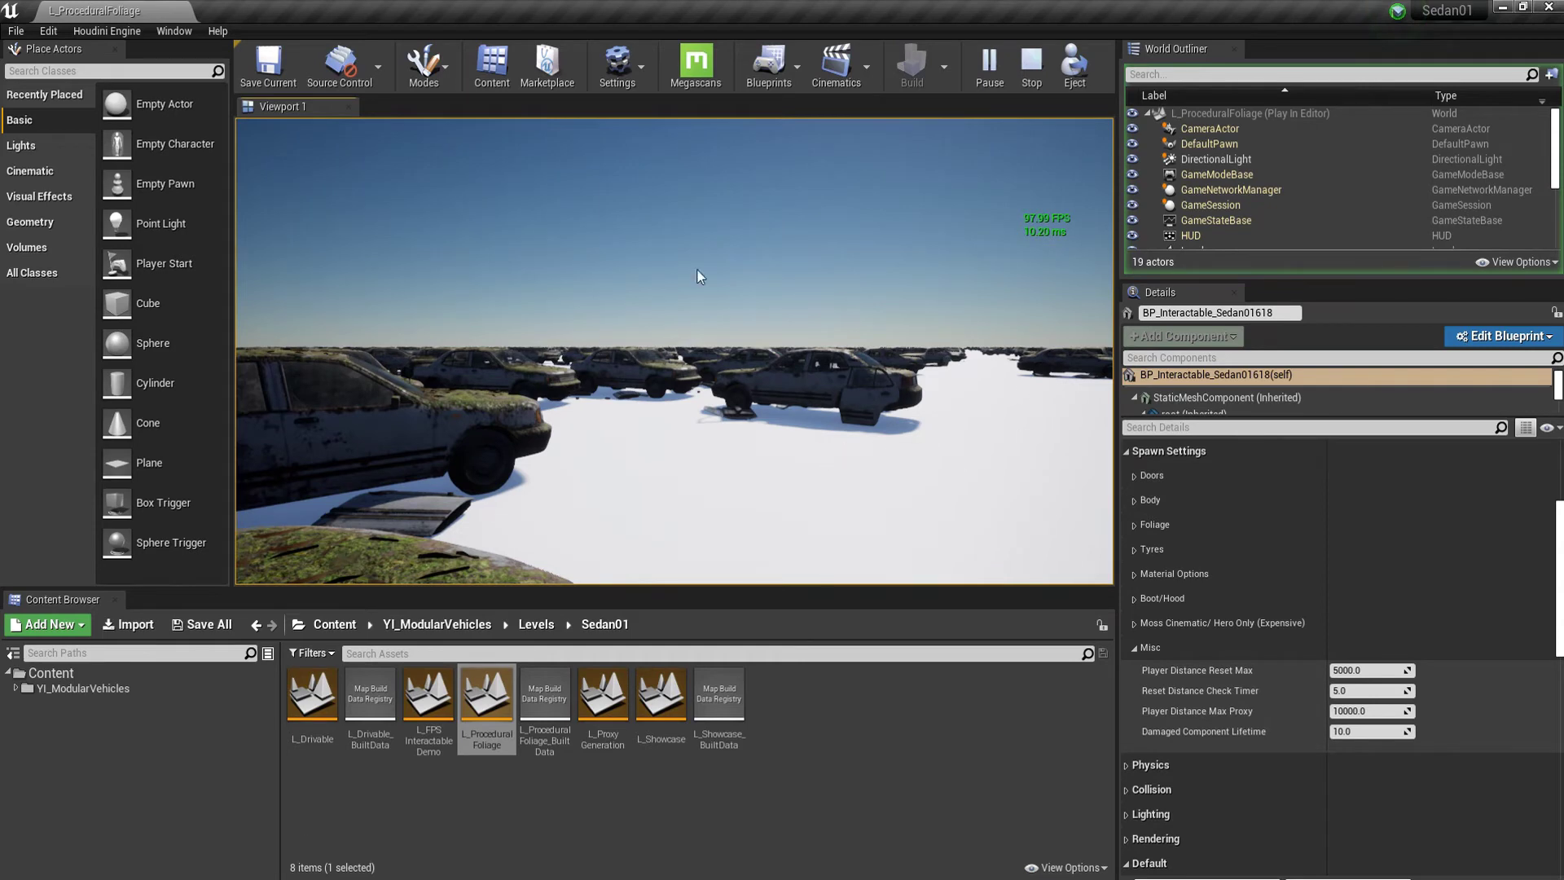
key(Escape)
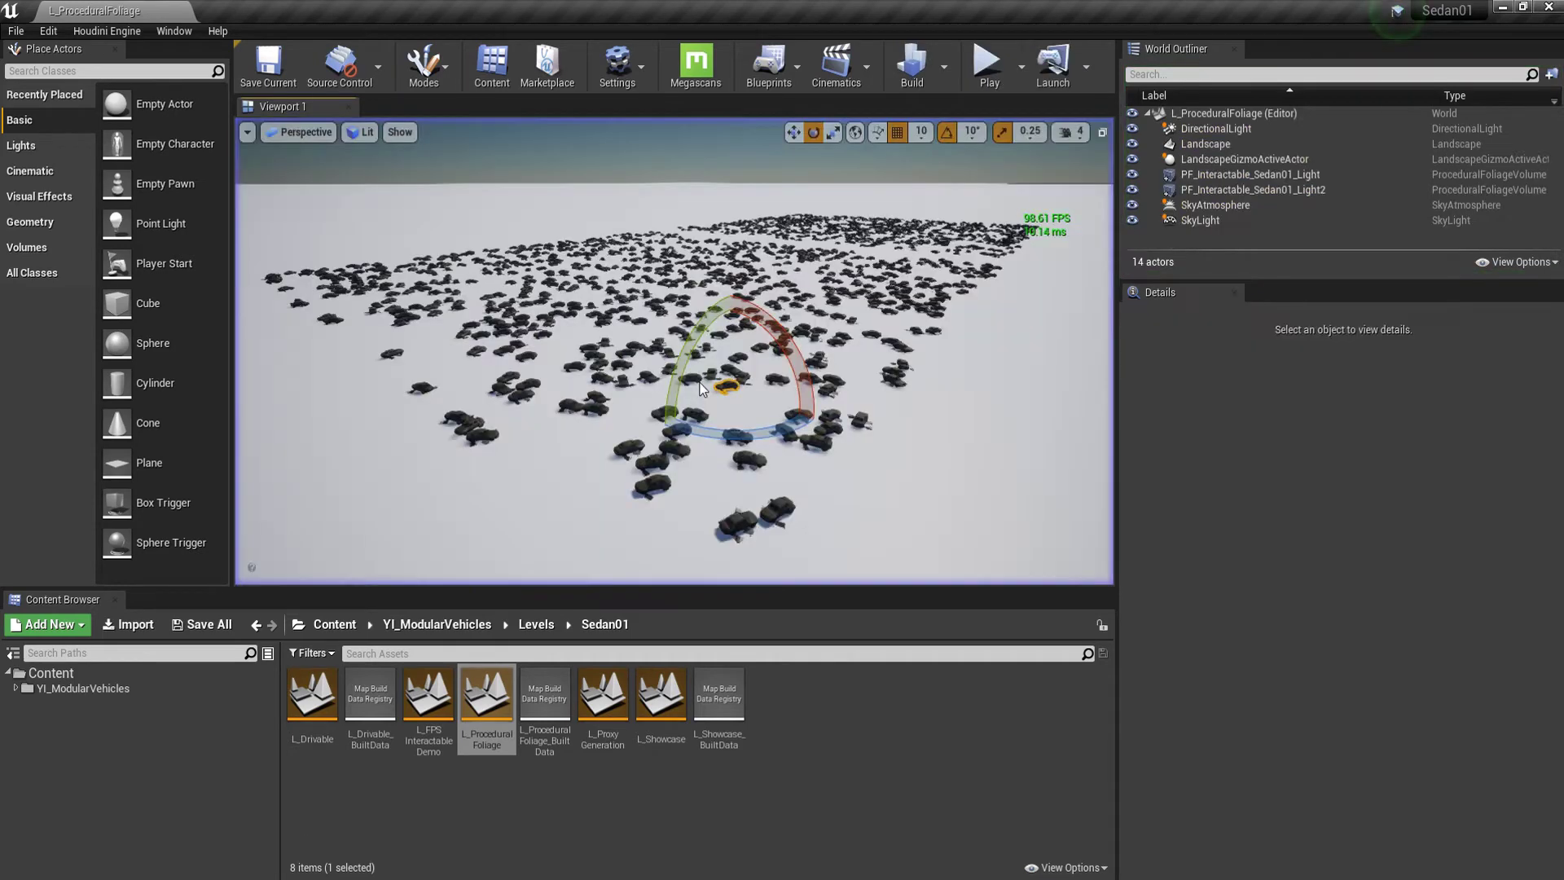
- Frame the sedan field from above and select all spawned sedans of the same class
right_drag(761, 402, 782, 350)
key(e)
key(s)
key(s)
right_drag(681, 396, 760, 410)
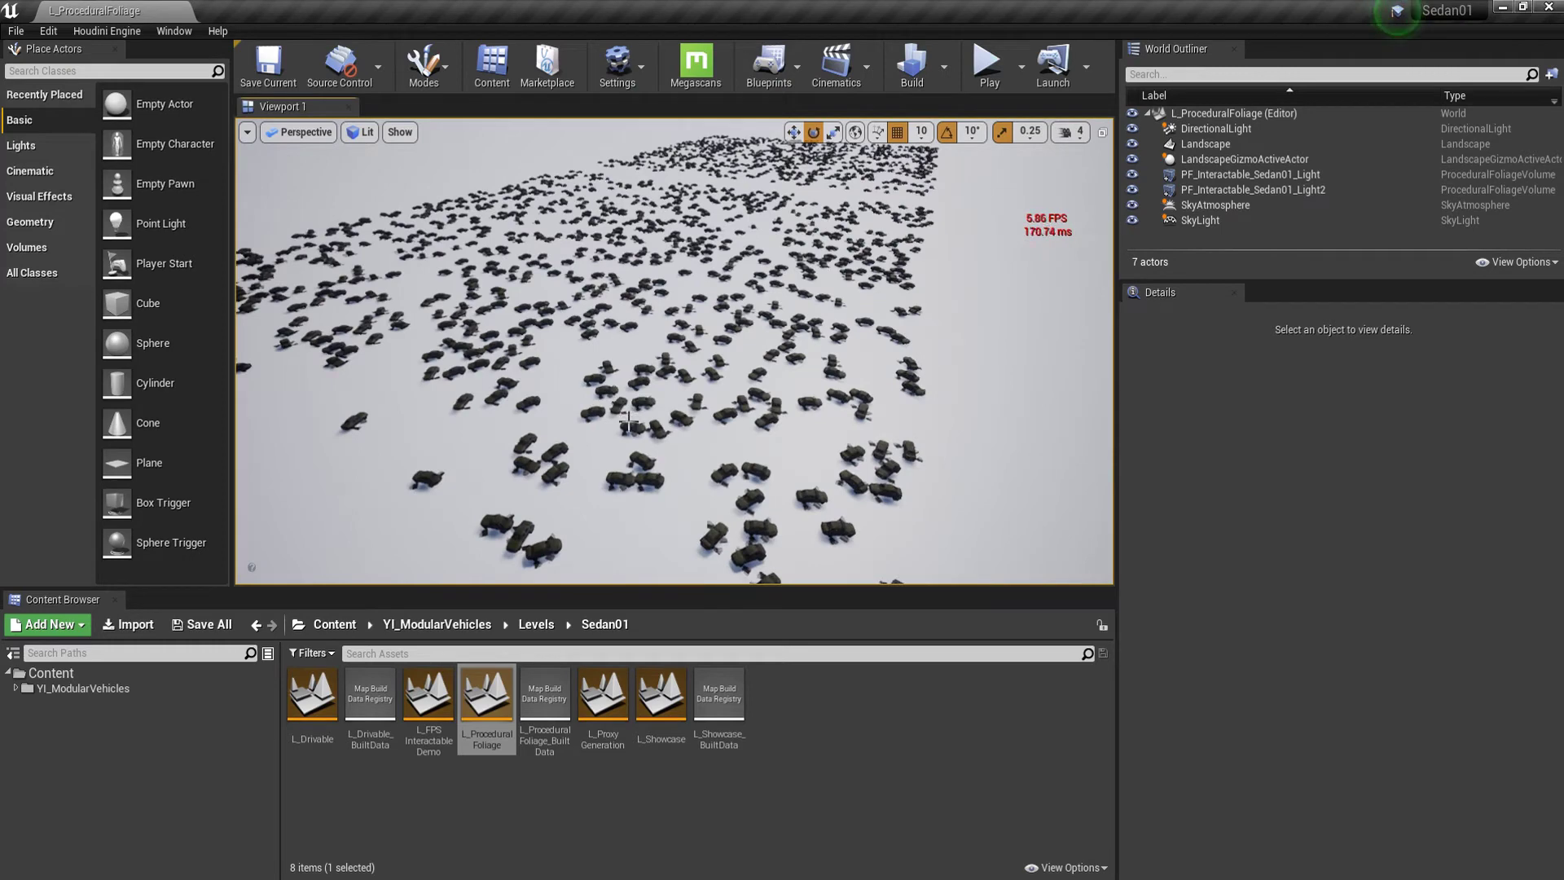
click(625, 423)
key(ctrl+shift+a)
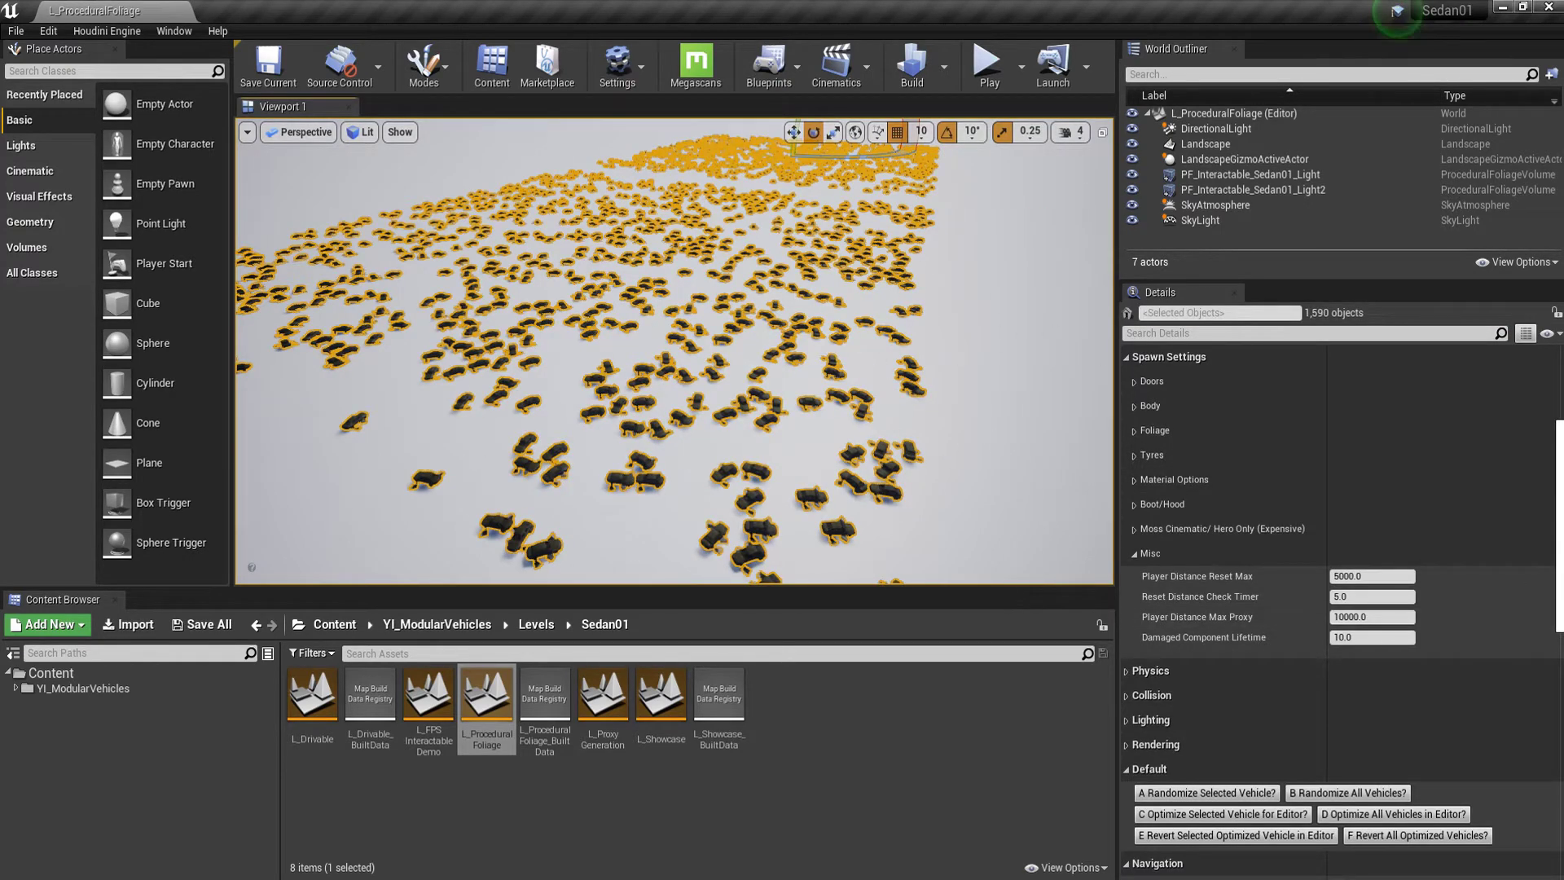
right_drag(827, 324, 847, 333)
right_drag(993, 325, 968, 355)
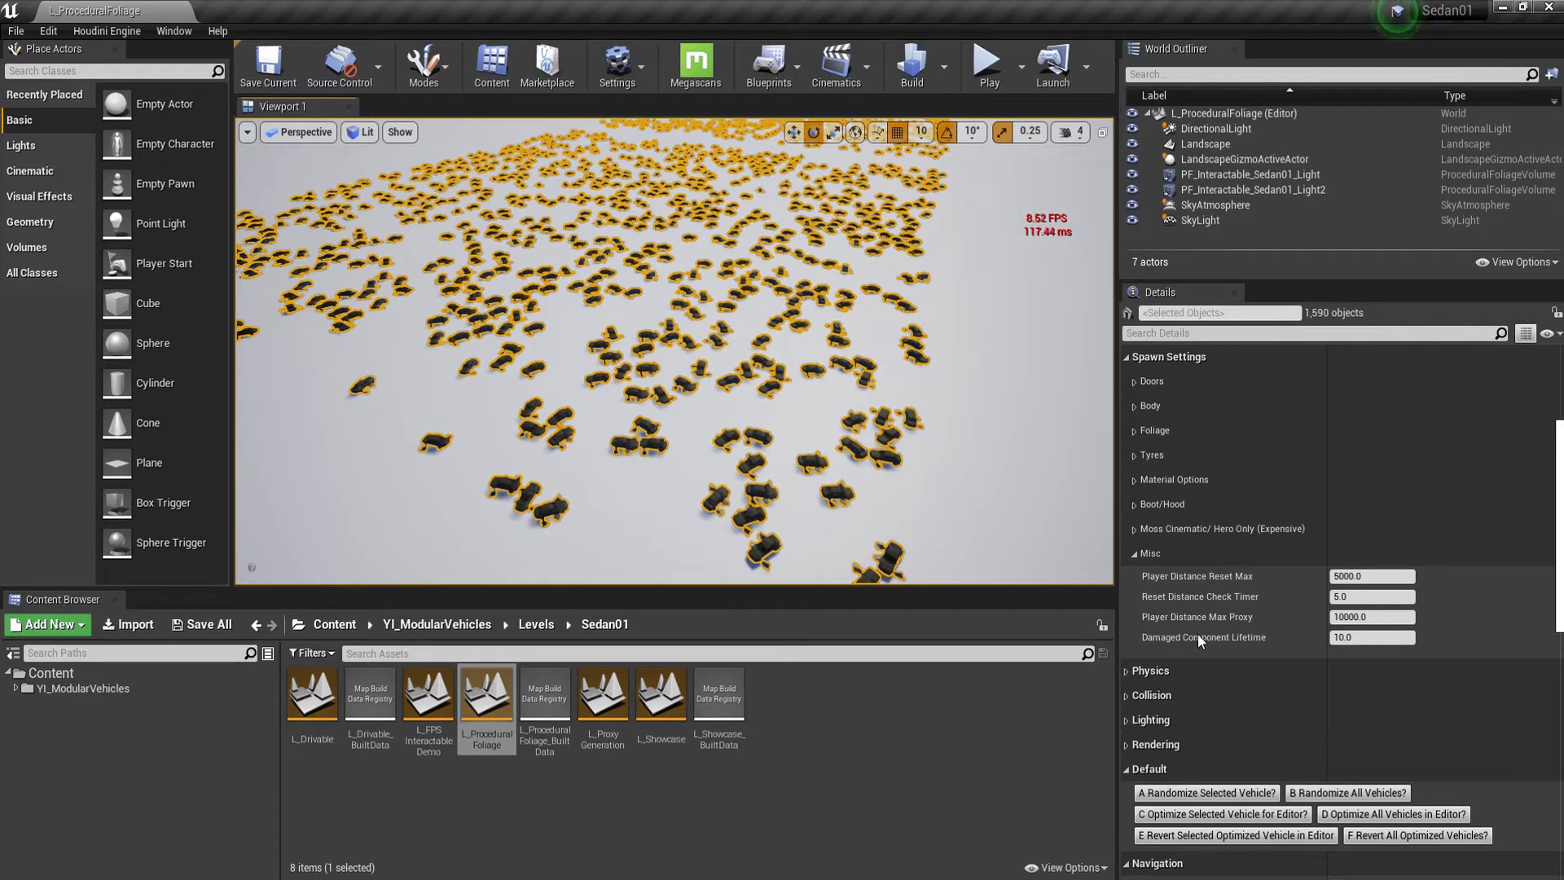
right_drag(904, 500, 855, 536)
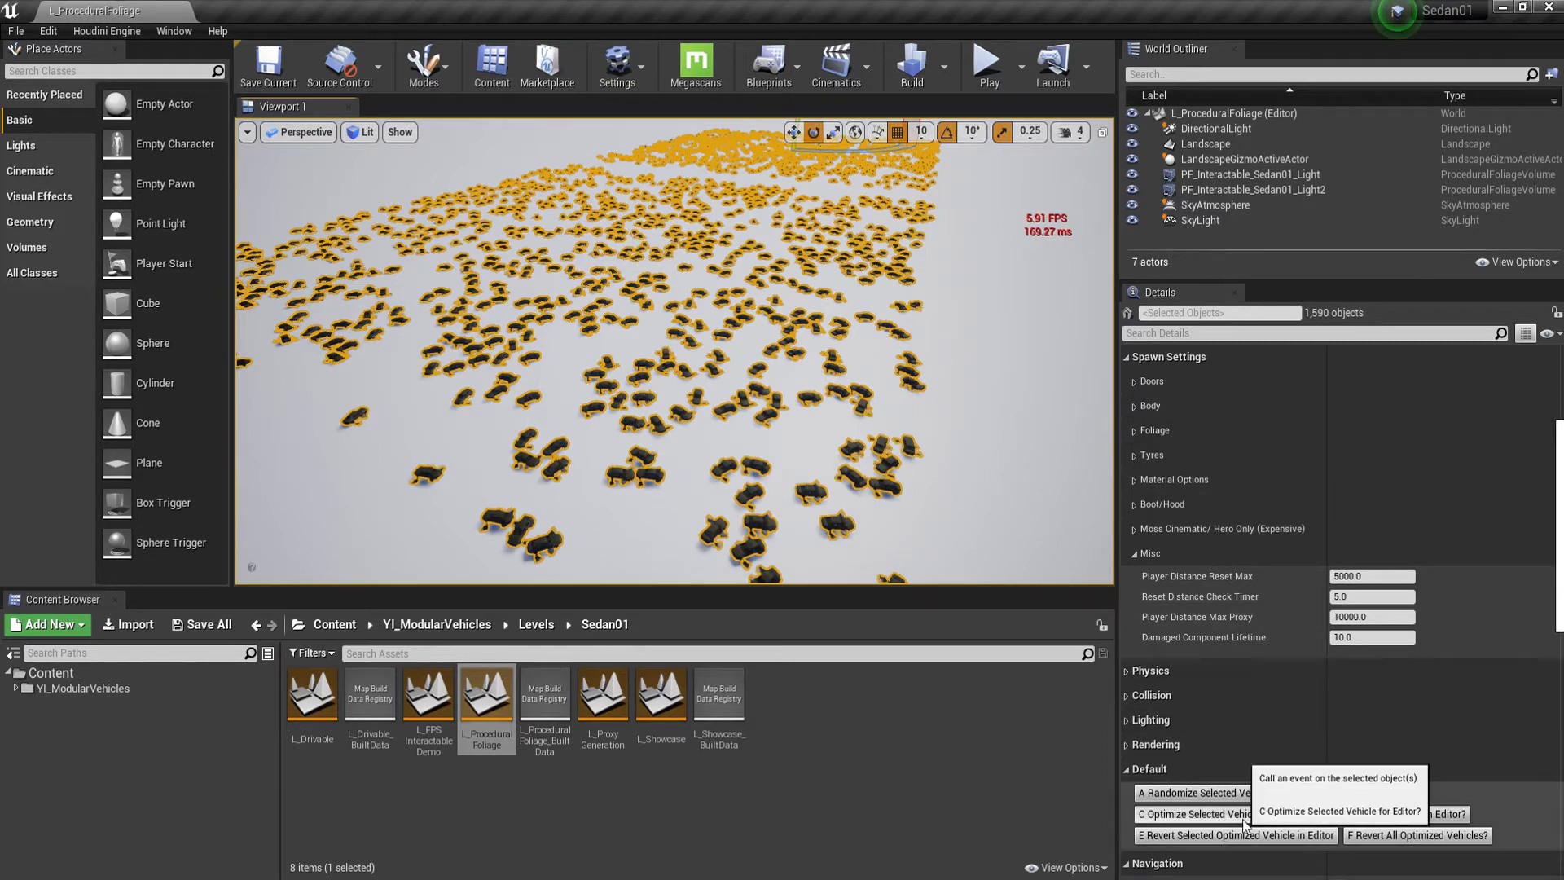
- Optimize all vehicles in the editor, with a single foreground sedan, BP_Interactable_Sedan01637, selected
click(1419, 815)
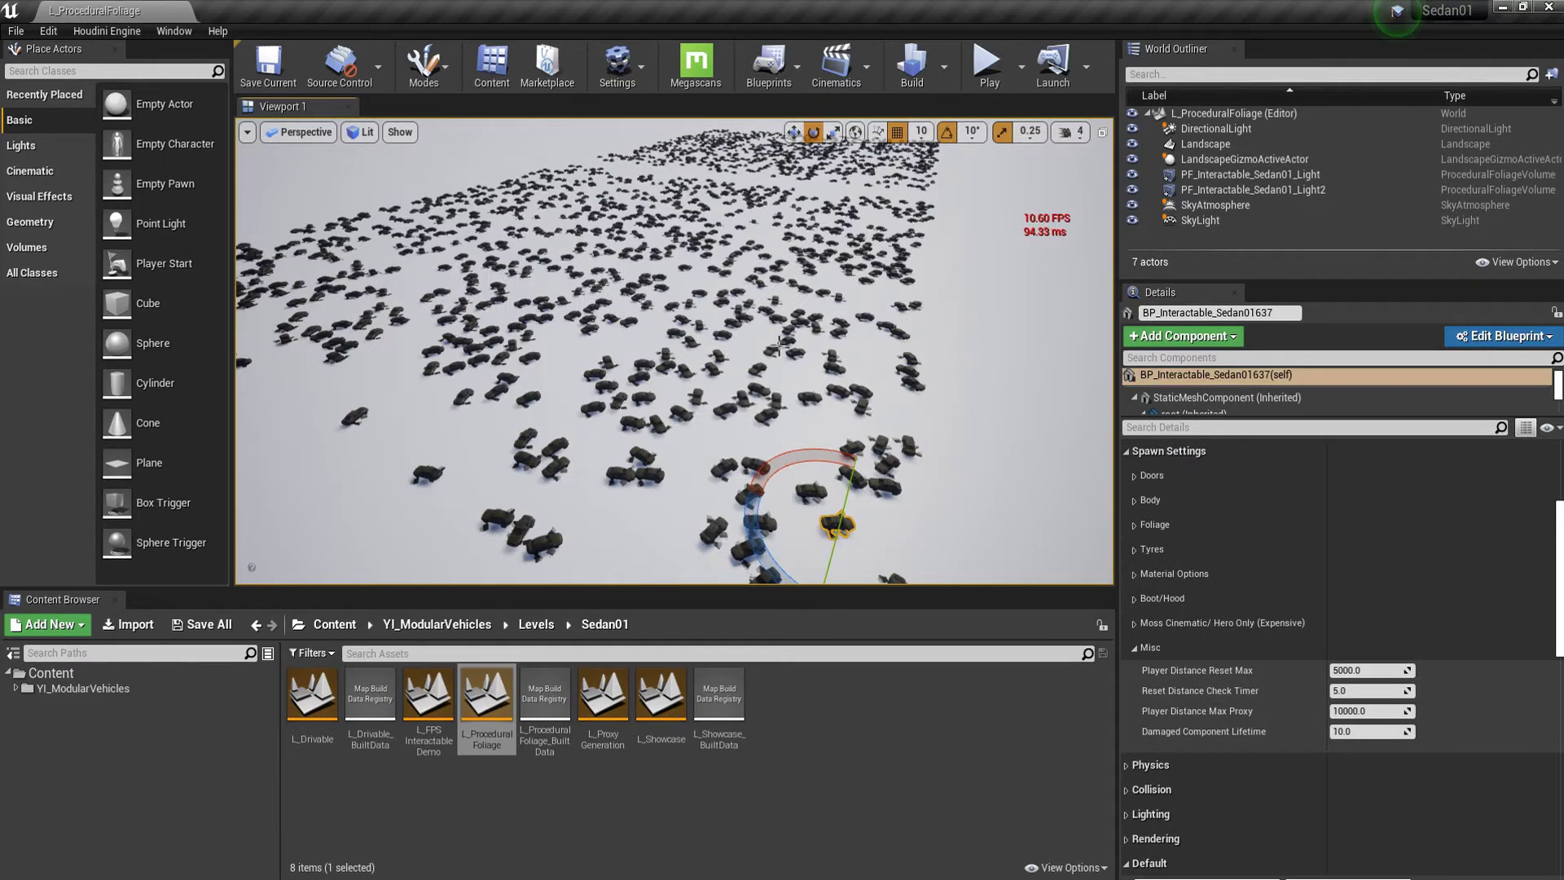
scroll(1328, 709, down, 1)
scroll(1337, 714, down, 5)
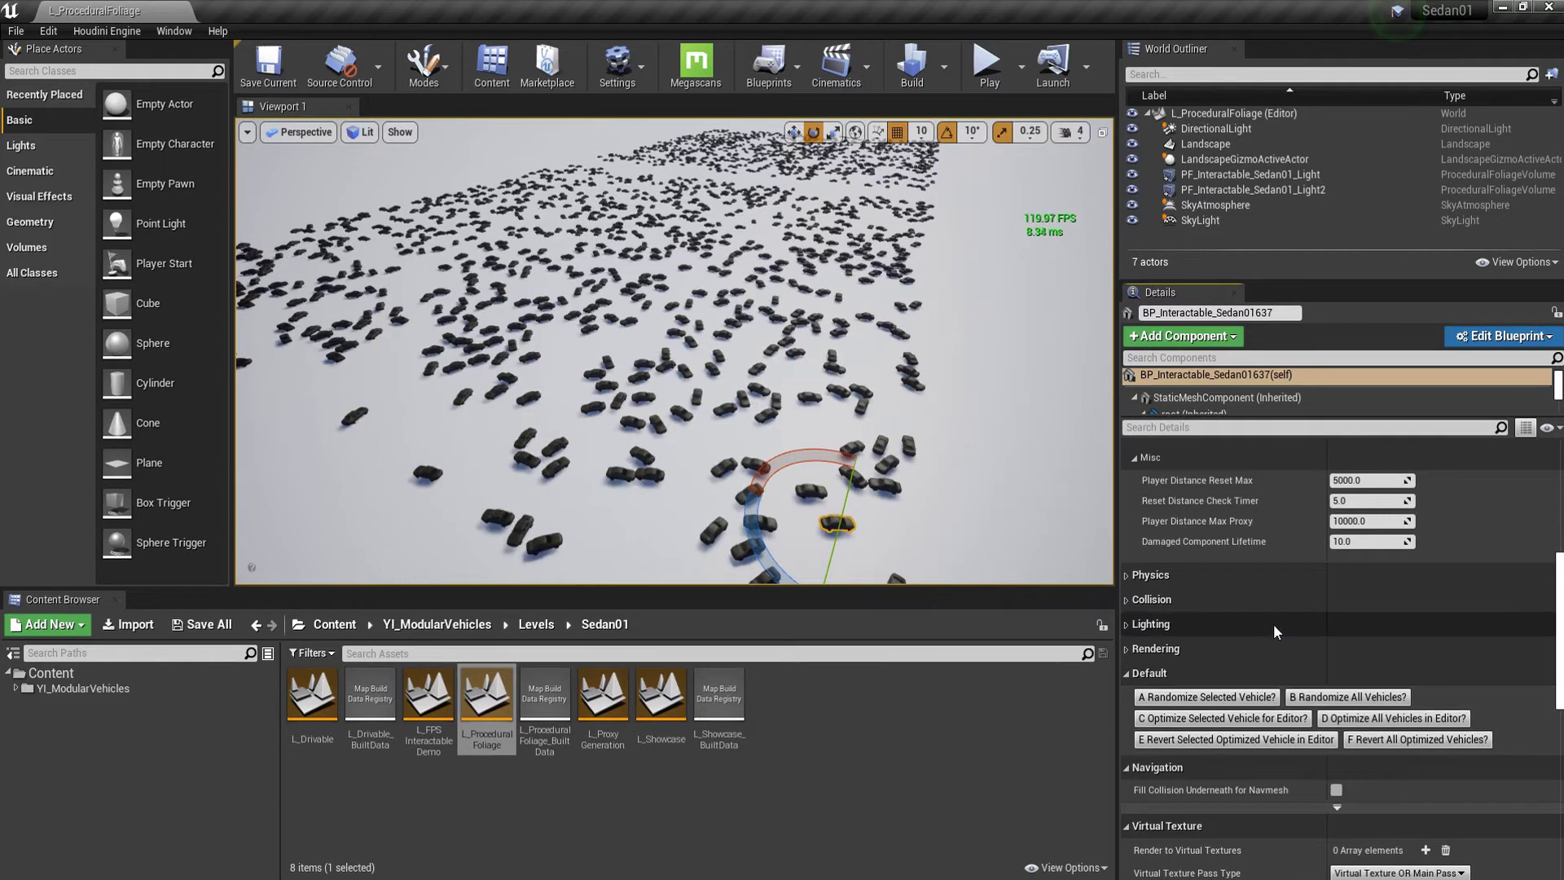
- Fly down among the optimized sedans to inspect them up close in the editor
key(w)
right_drag(896, 404, 803, 397)
key(w)
key(w)
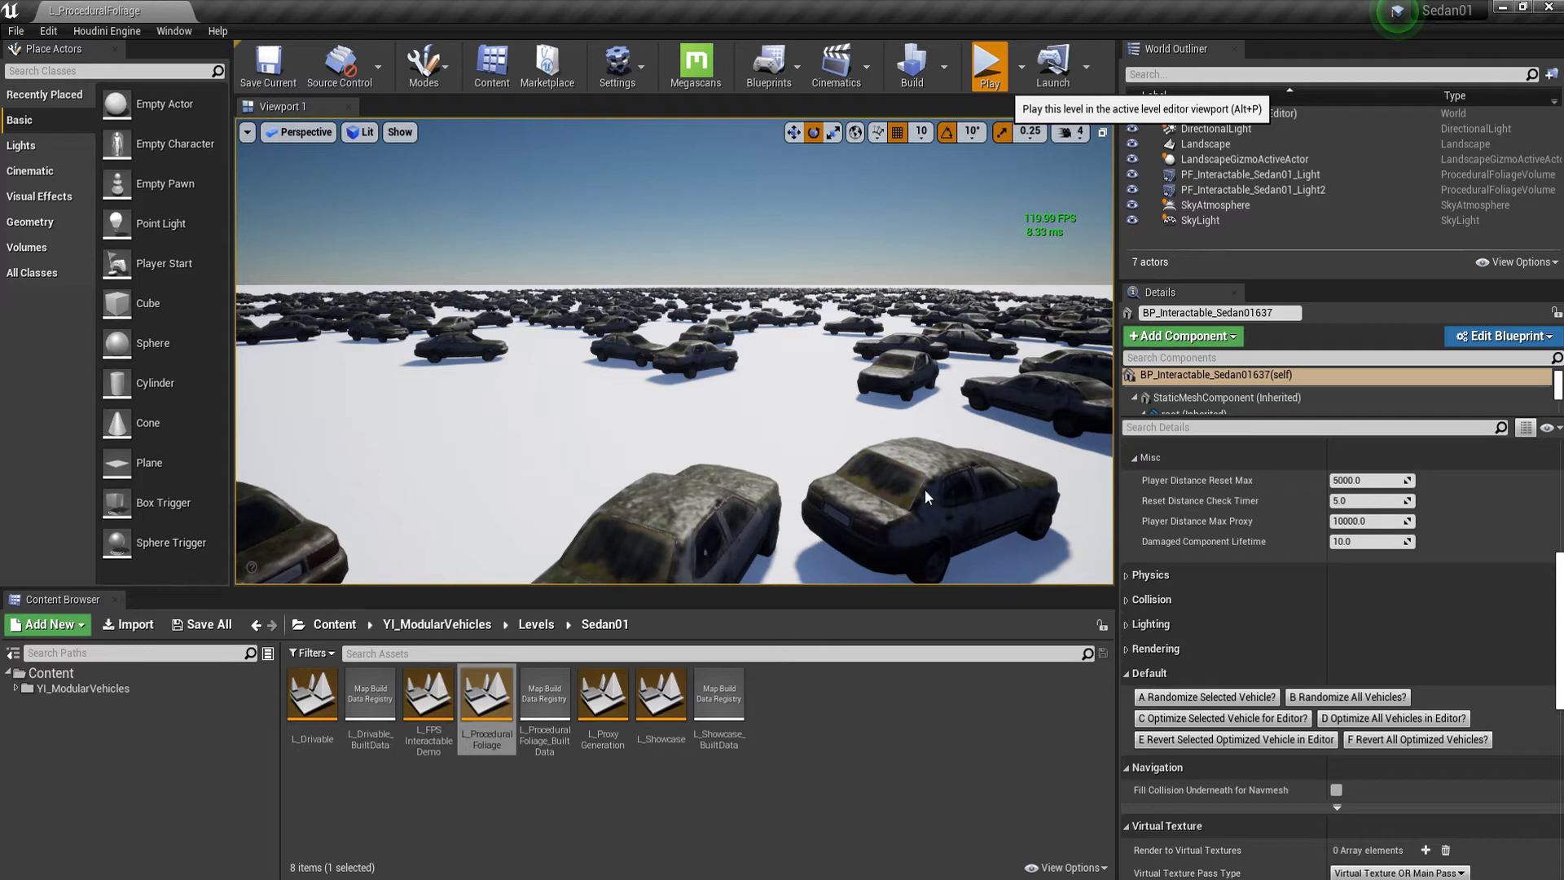
- Play-test the level, fly forward among the optimized sedans to inspect them up close, and end the session
key(alt+p)
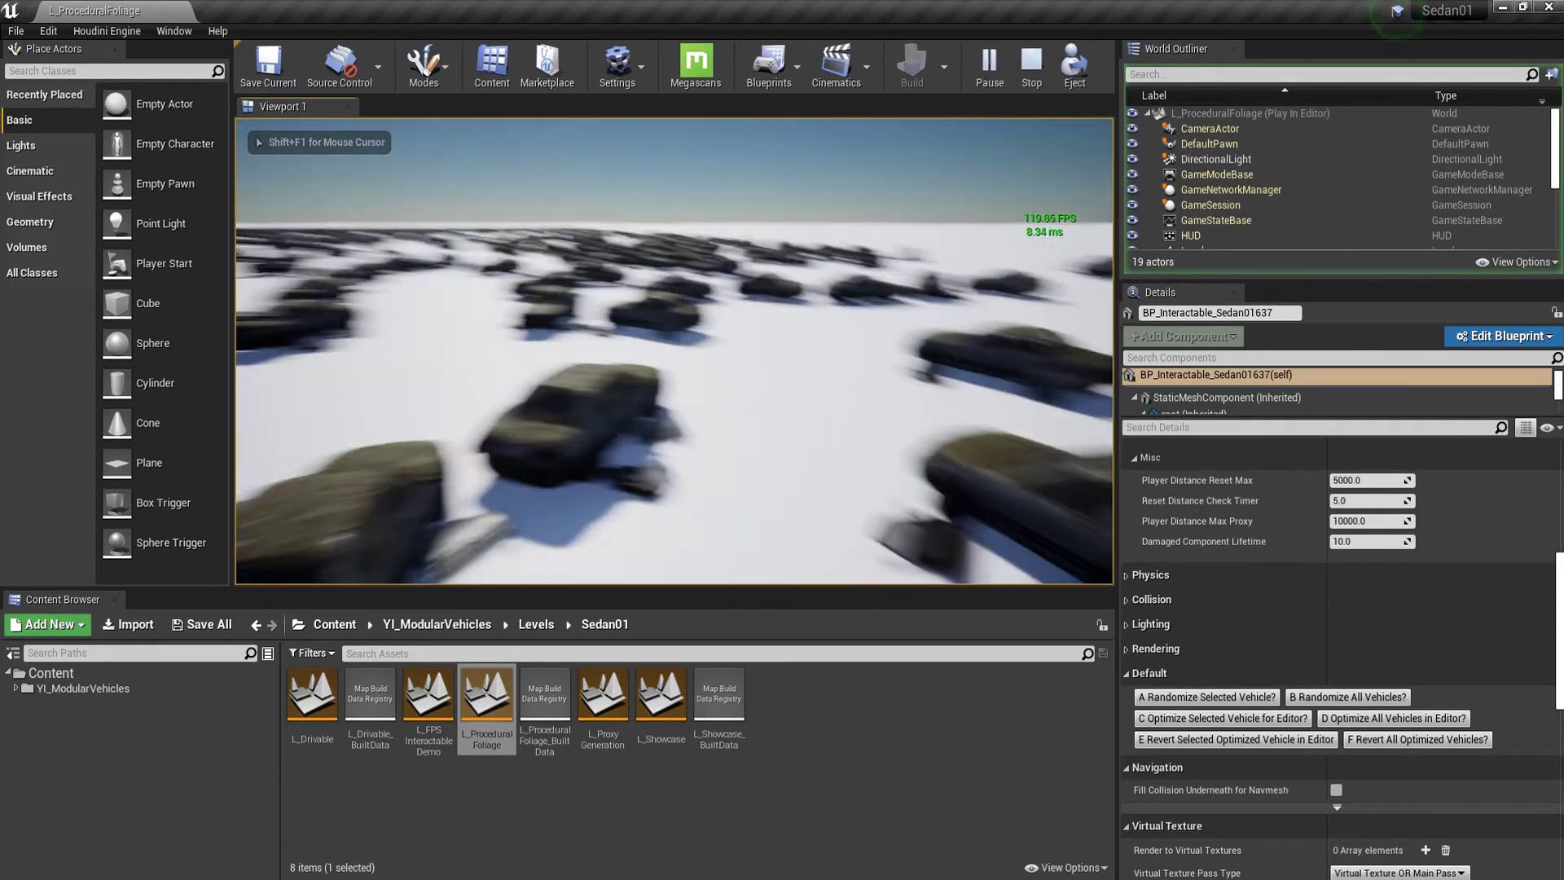
key(w)
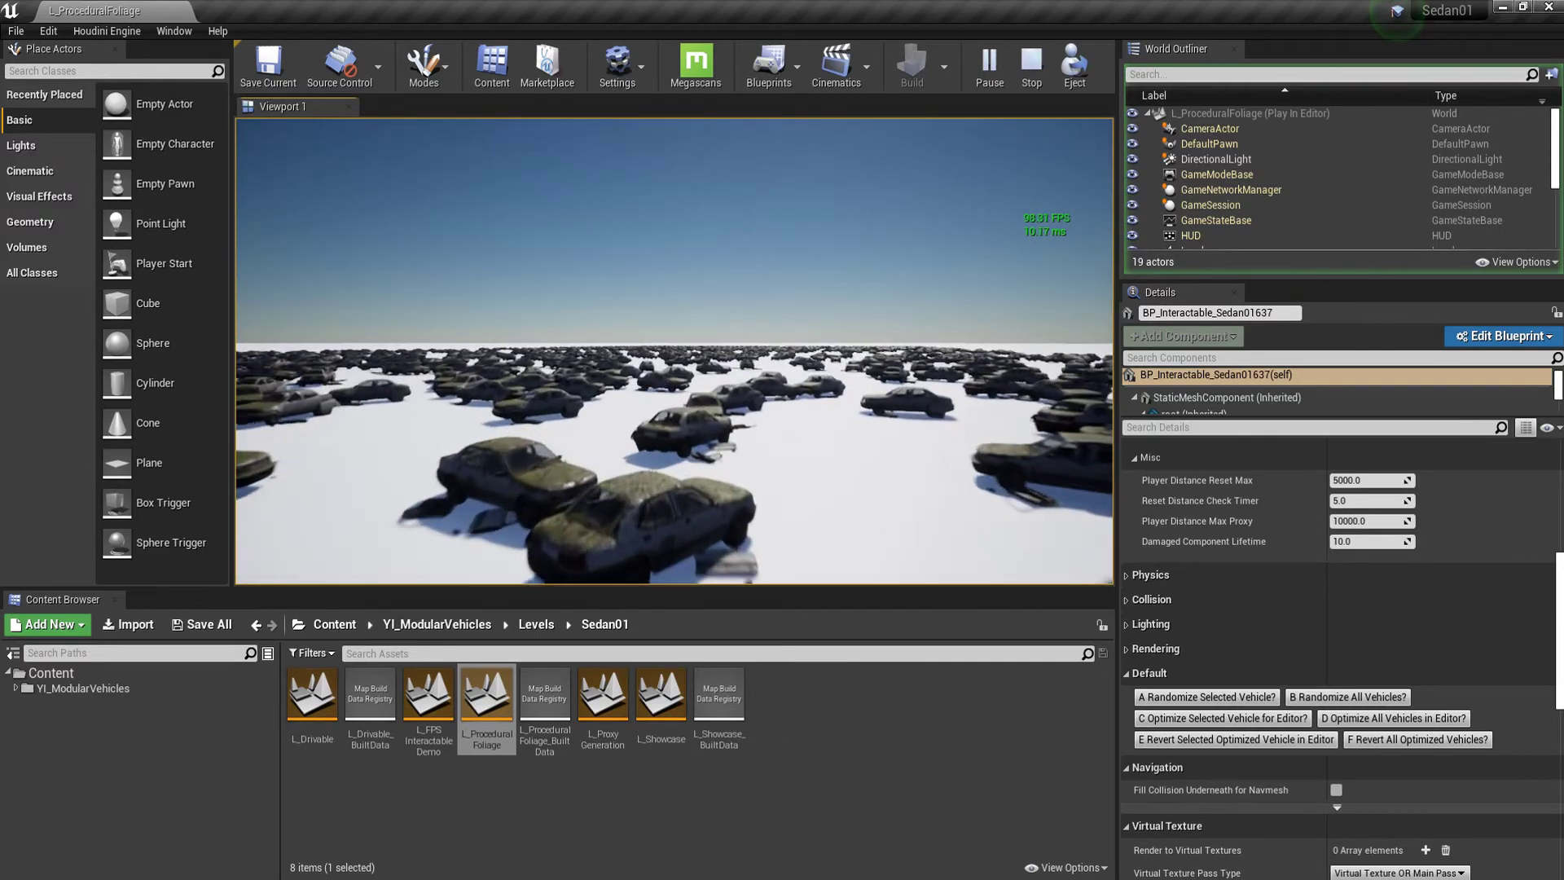
key(w)
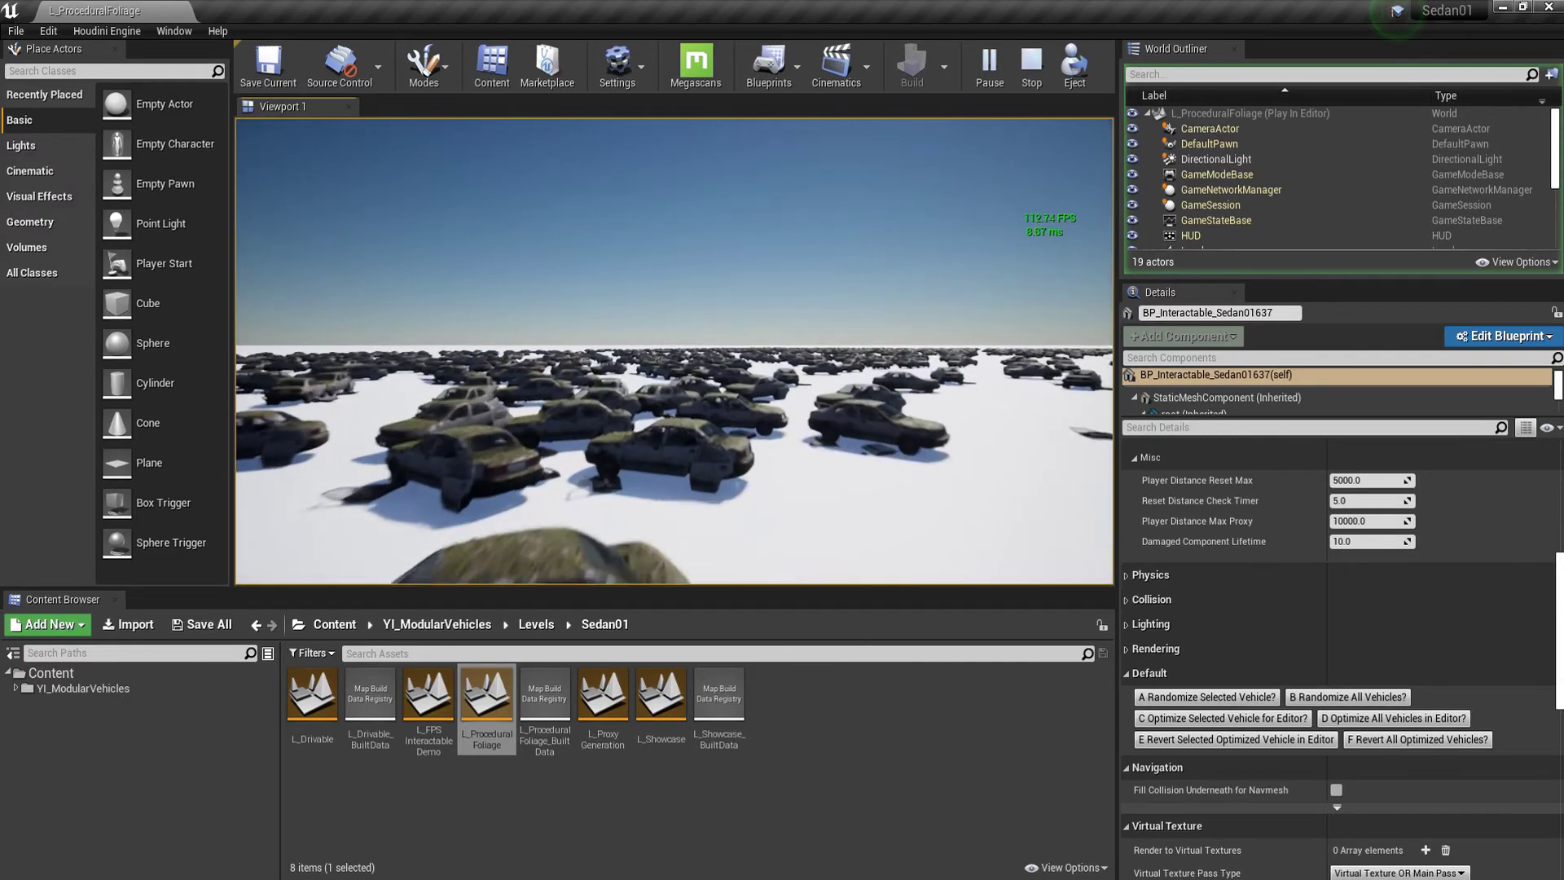
key(w)
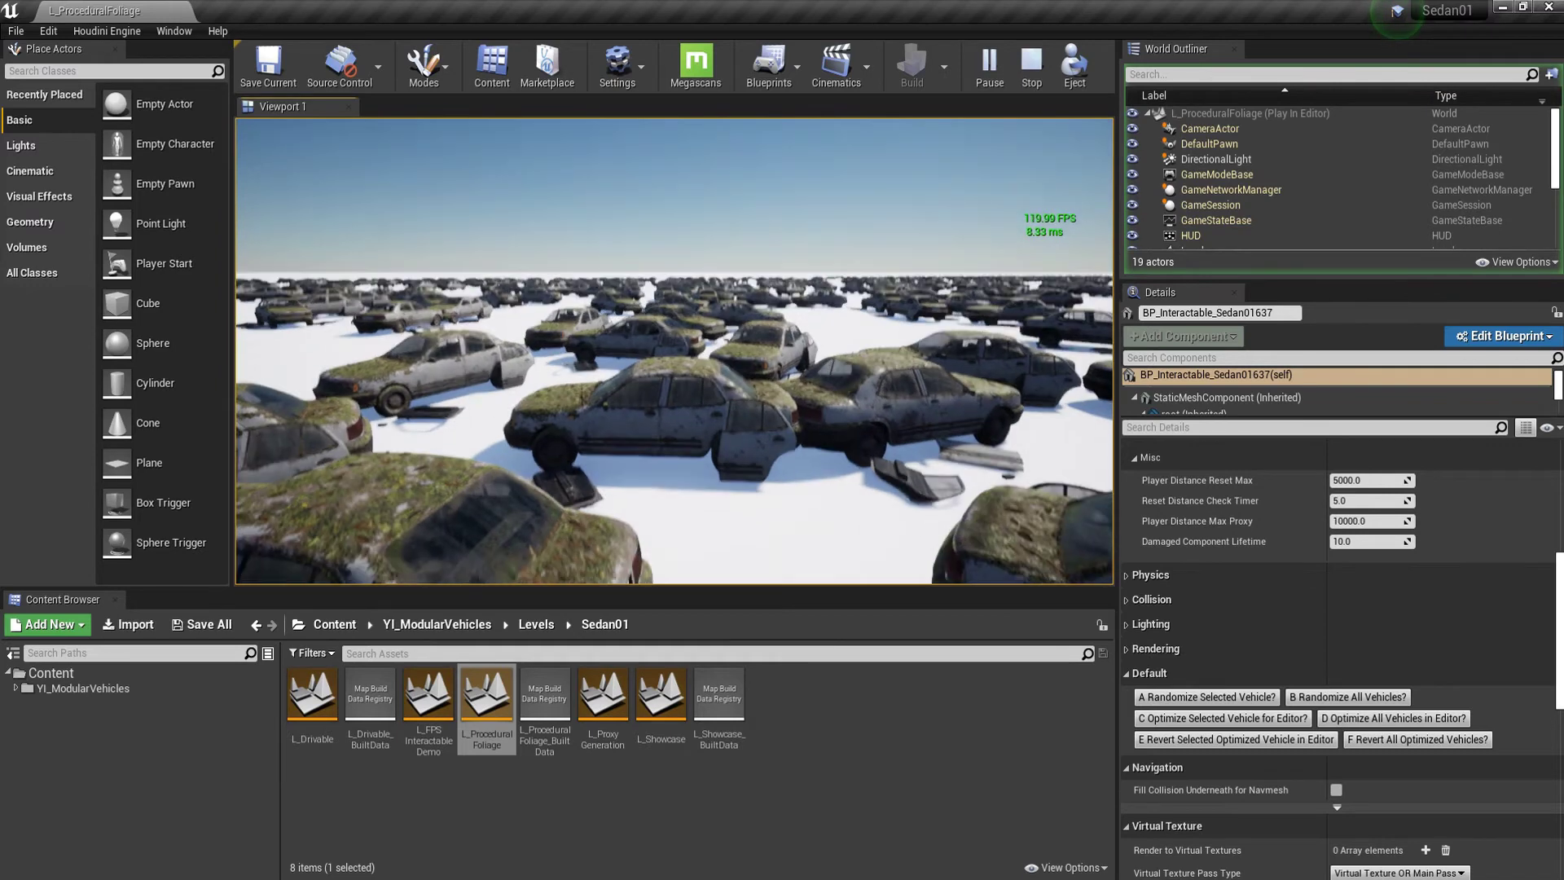
key(s)
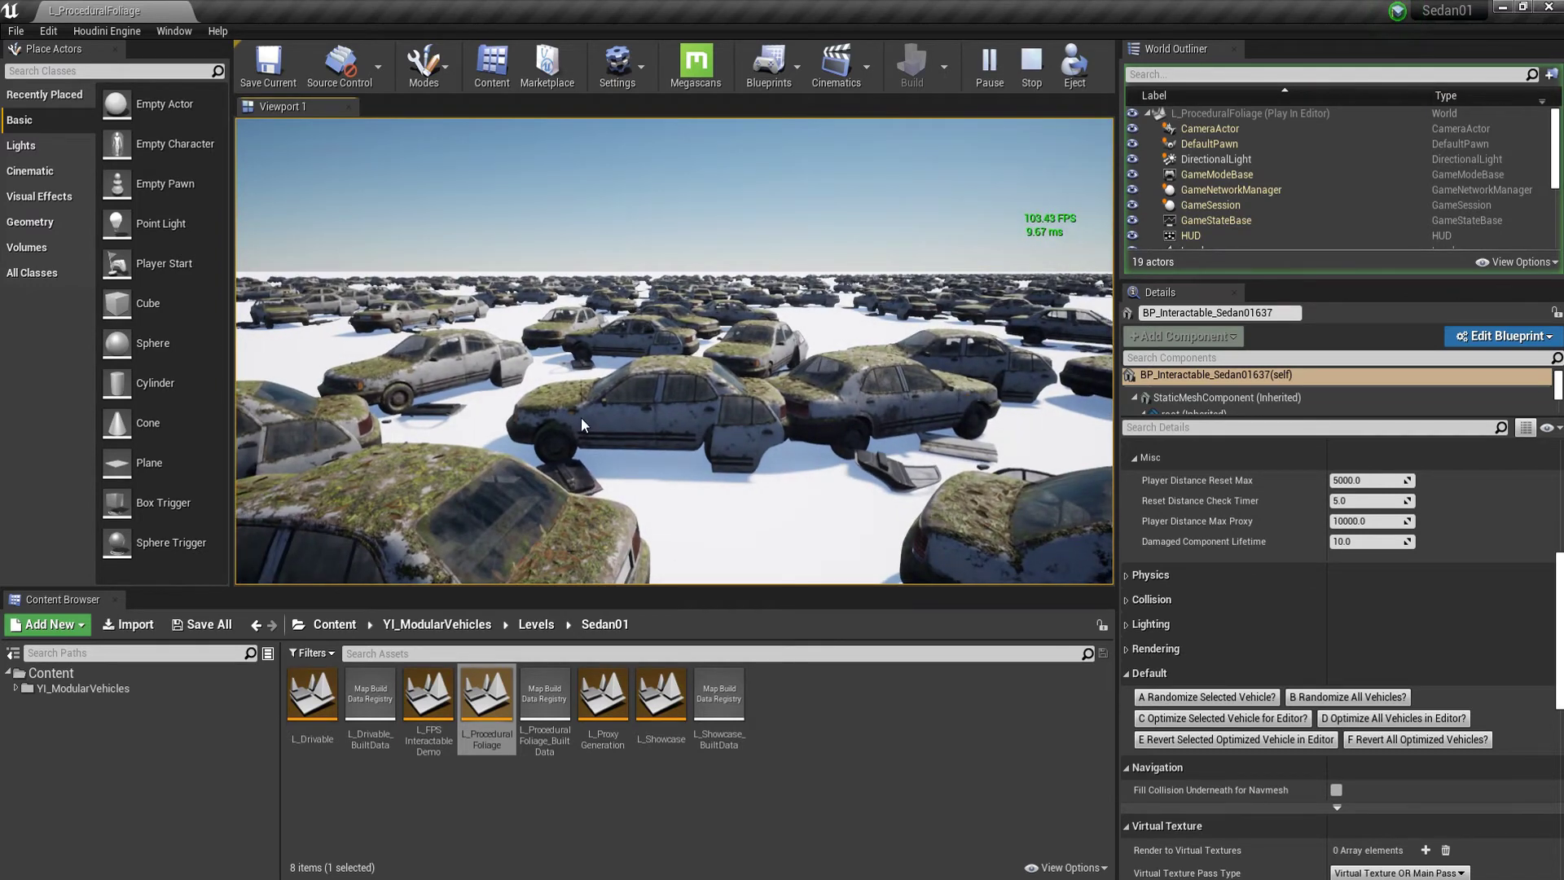
key(Escape)
- View the whole sedan field from above in the editor, play-test the level once more among the cars, and end the session
key(s)
right_drag(781, 393, 794, 470)
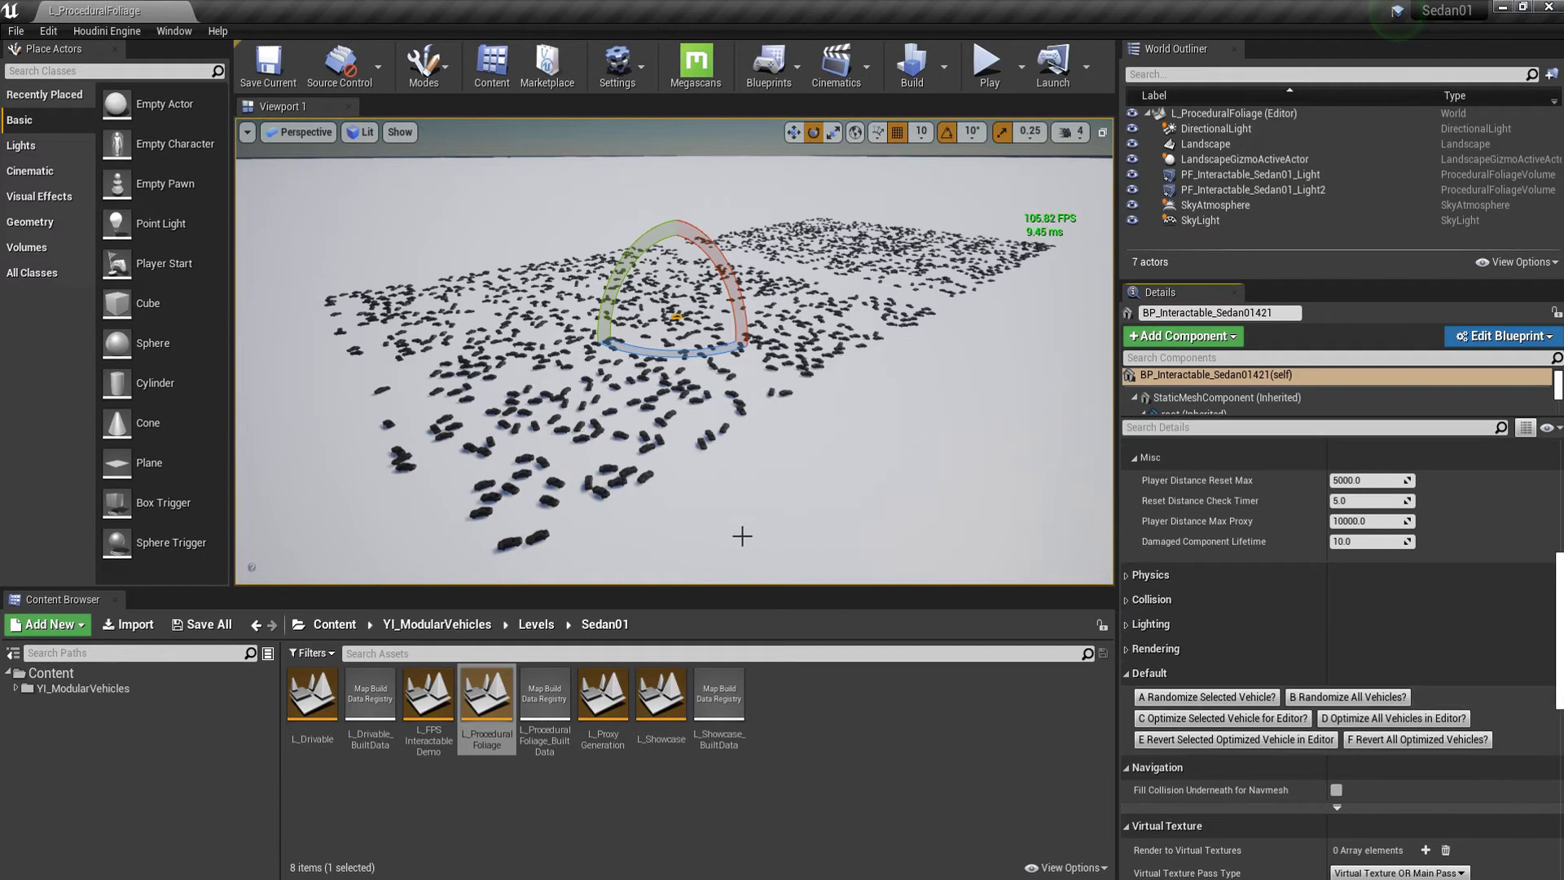
mouse_move(789, 448)
right_down()
mouse_move(758, 417)
mouse_move(804, 520)
mouse_move(804, 459)
right_up()
key(g)
key(w)
click(987, 65)
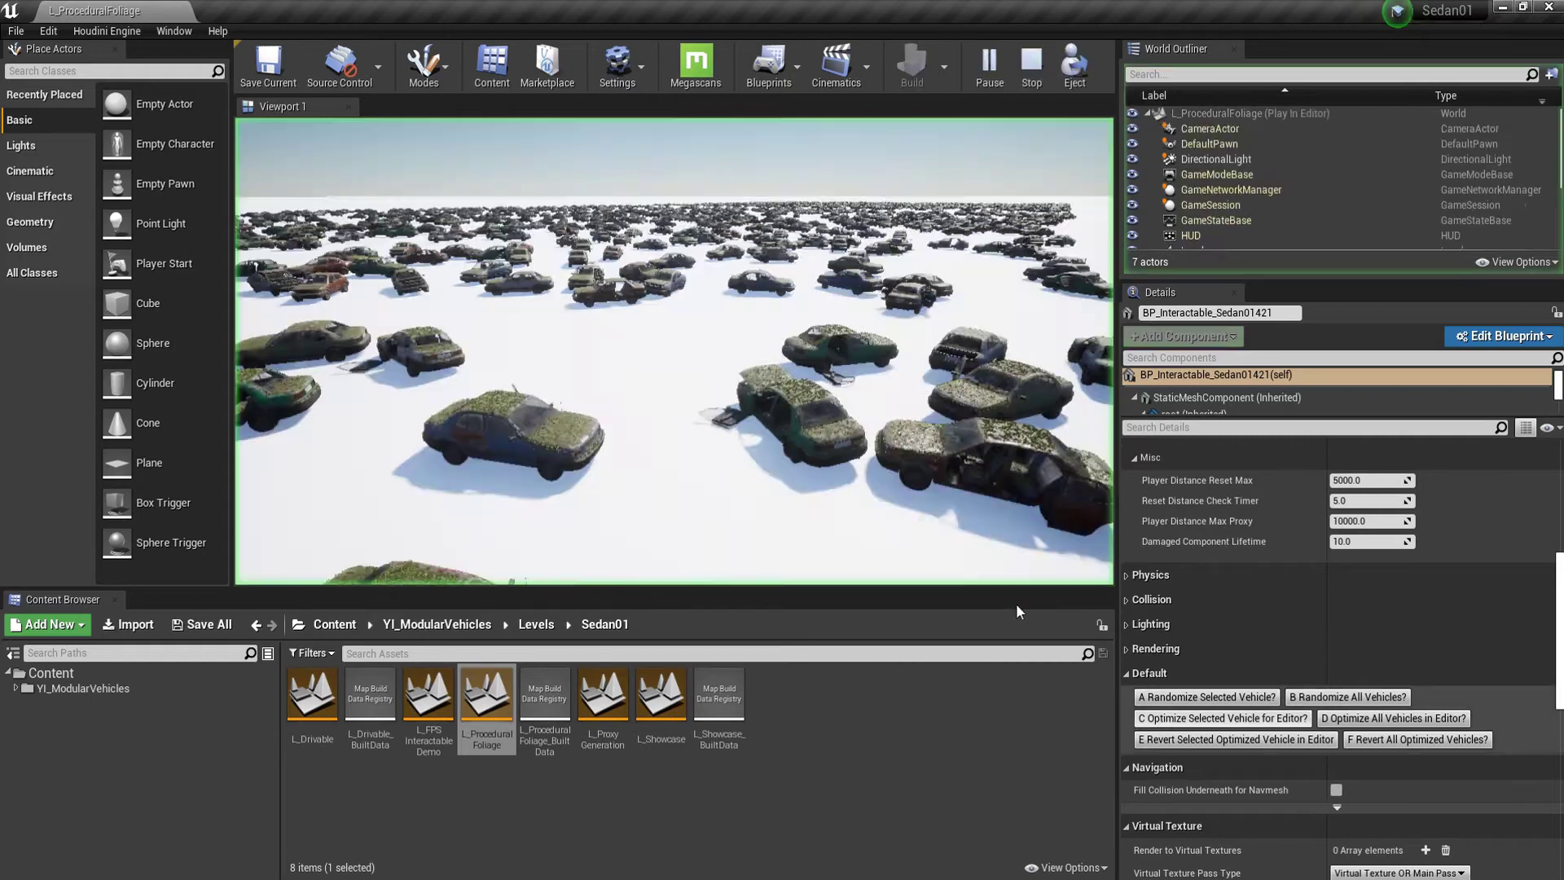
click(864, 521)
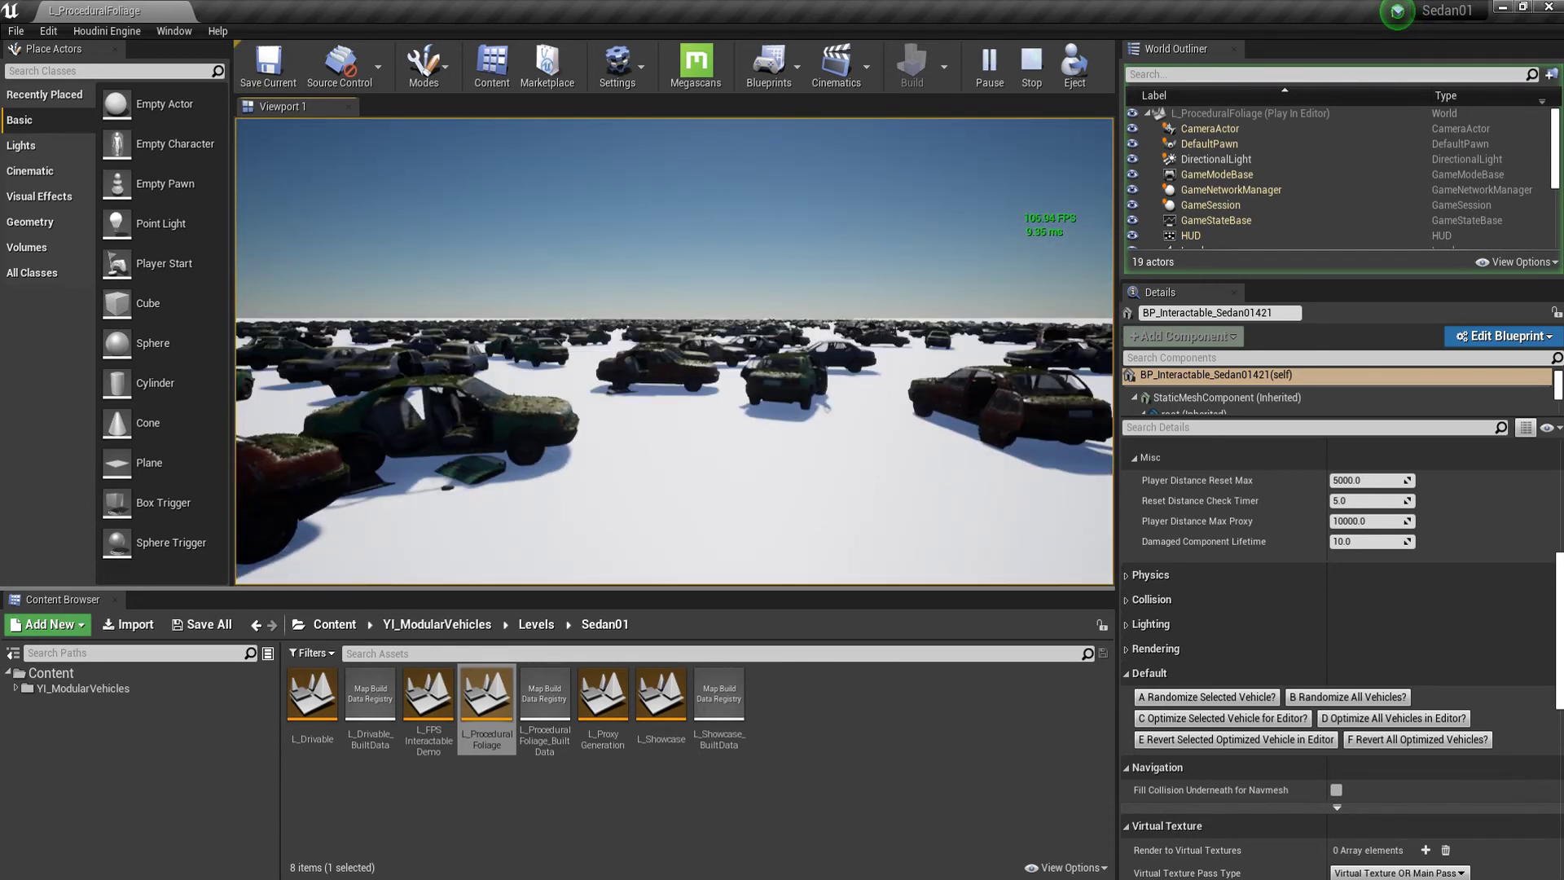
key(Escape)
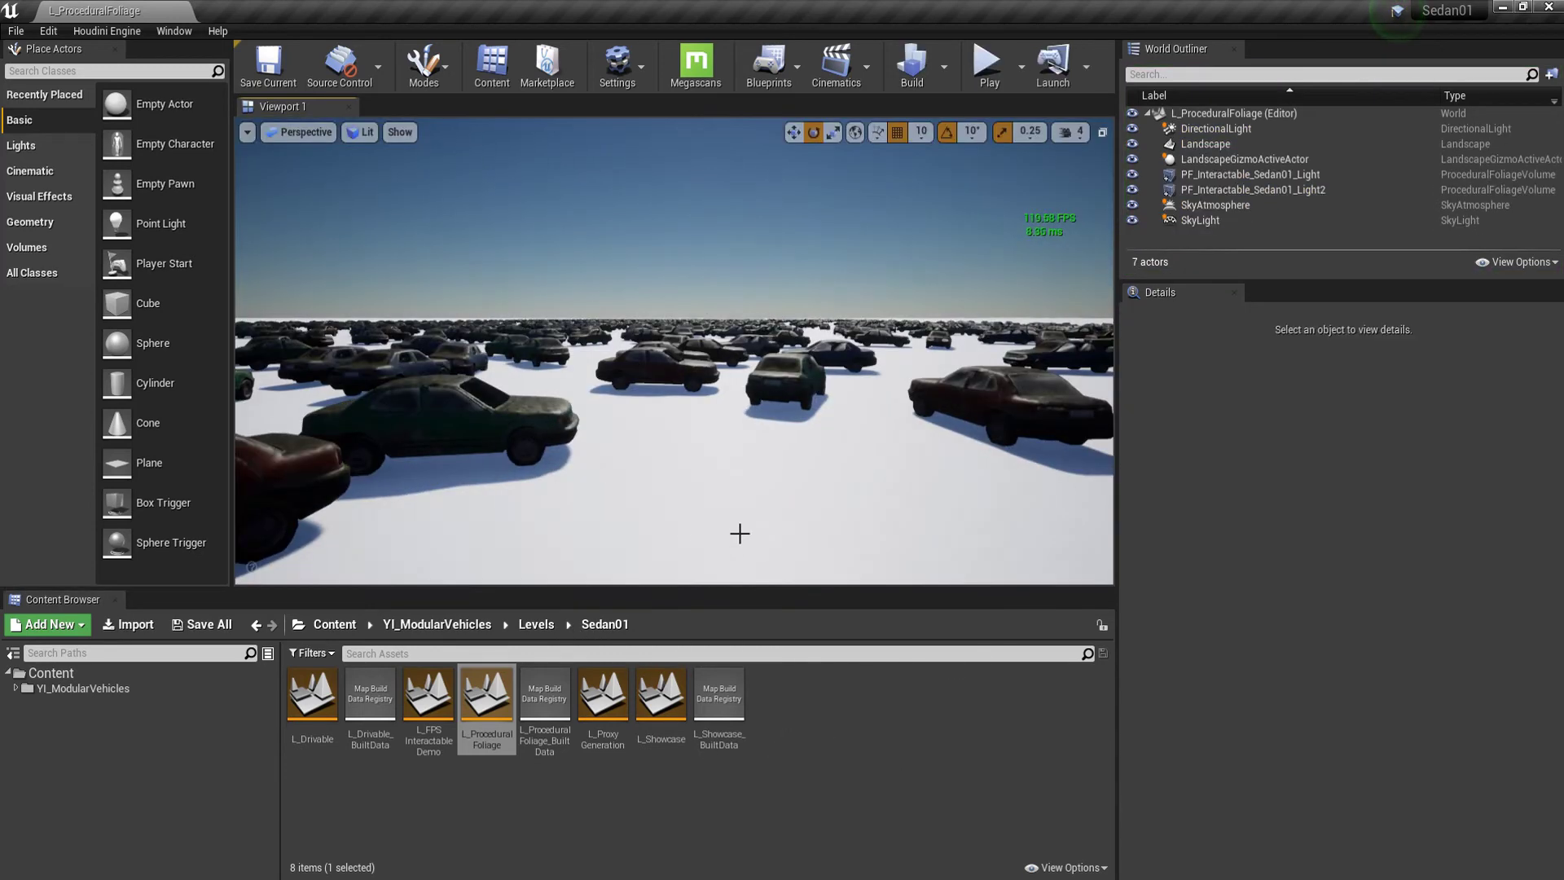
- Open the L_FPSInteractableDemo level and select the foreground sedan, BP_Interactable_Sedan01
right_drag(759, 441, 482, 548)
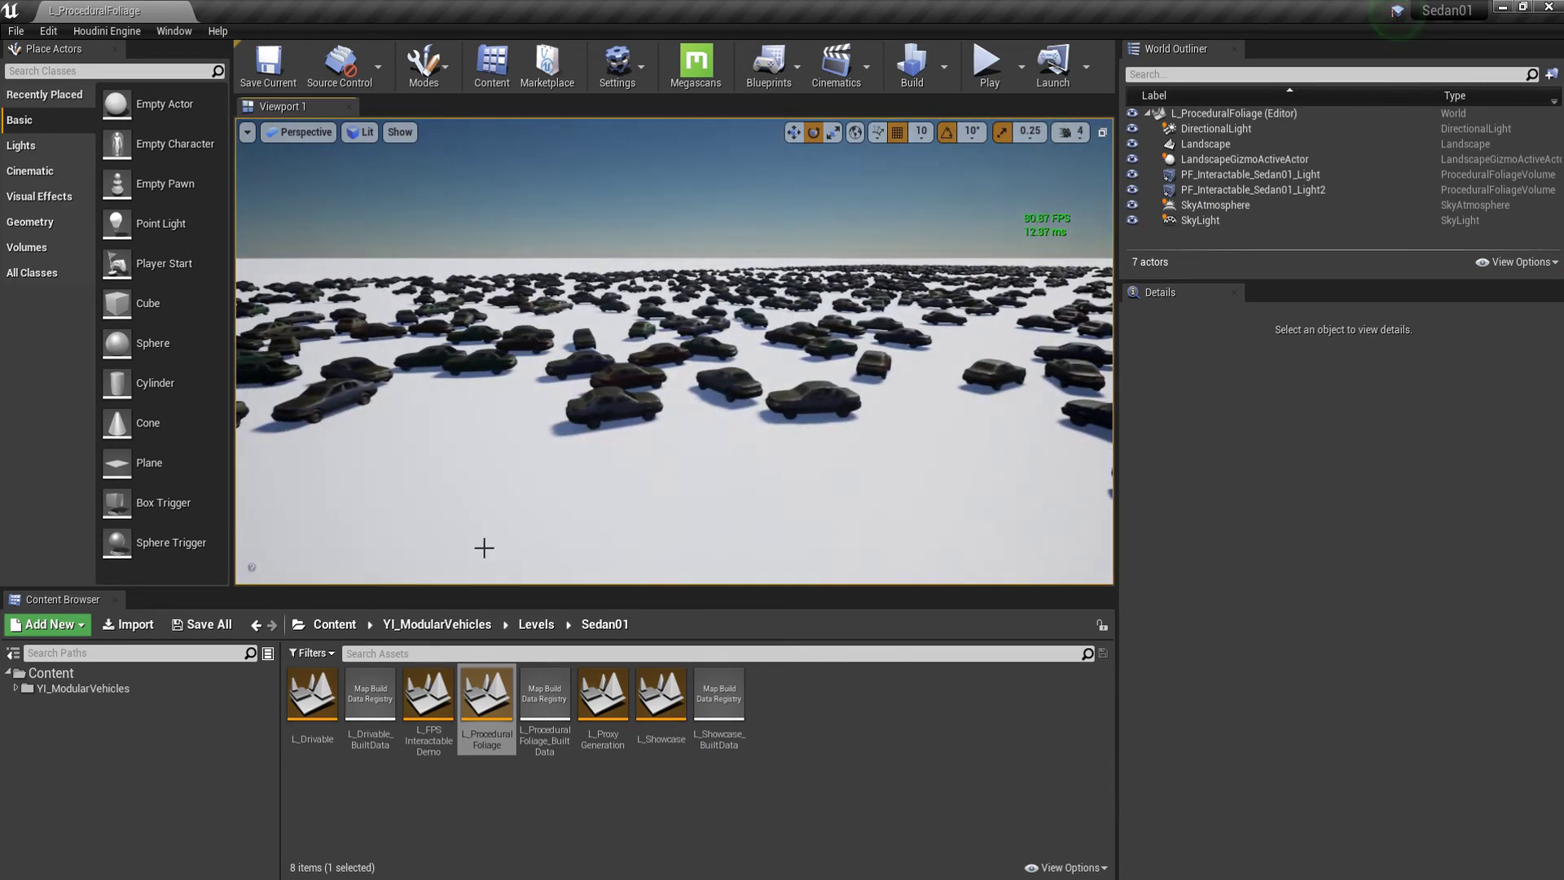
double_click(428, 697)
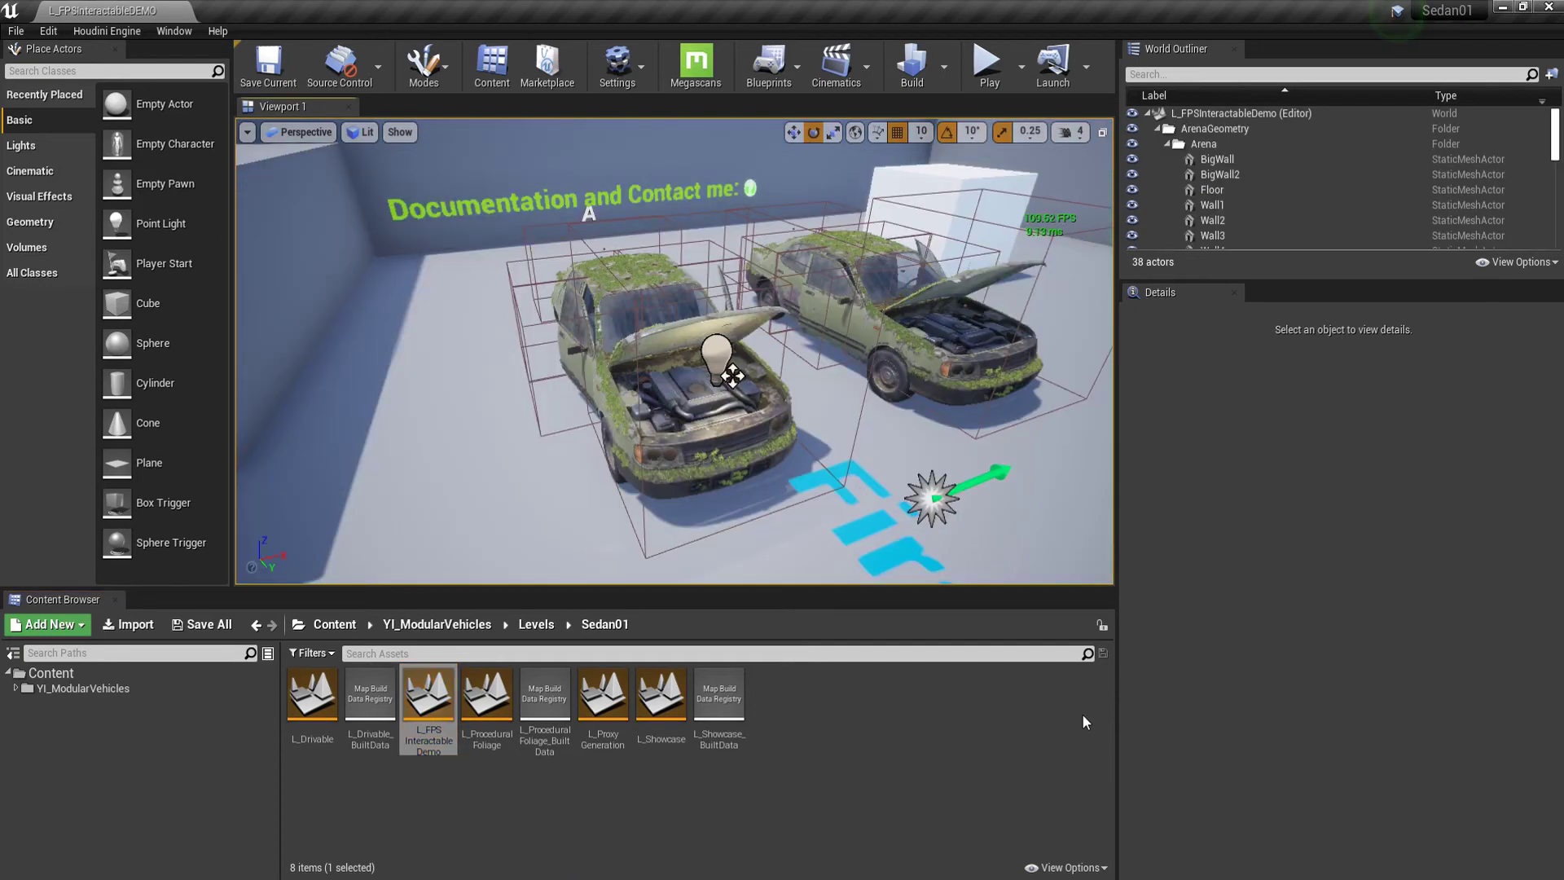
click(745, 411)
- Expand the sedan's Moss, Boot/Hood, Material Options, Tyres, Foliage, Body and Doors spawn settings
scroll(1189, 651, up, 8)
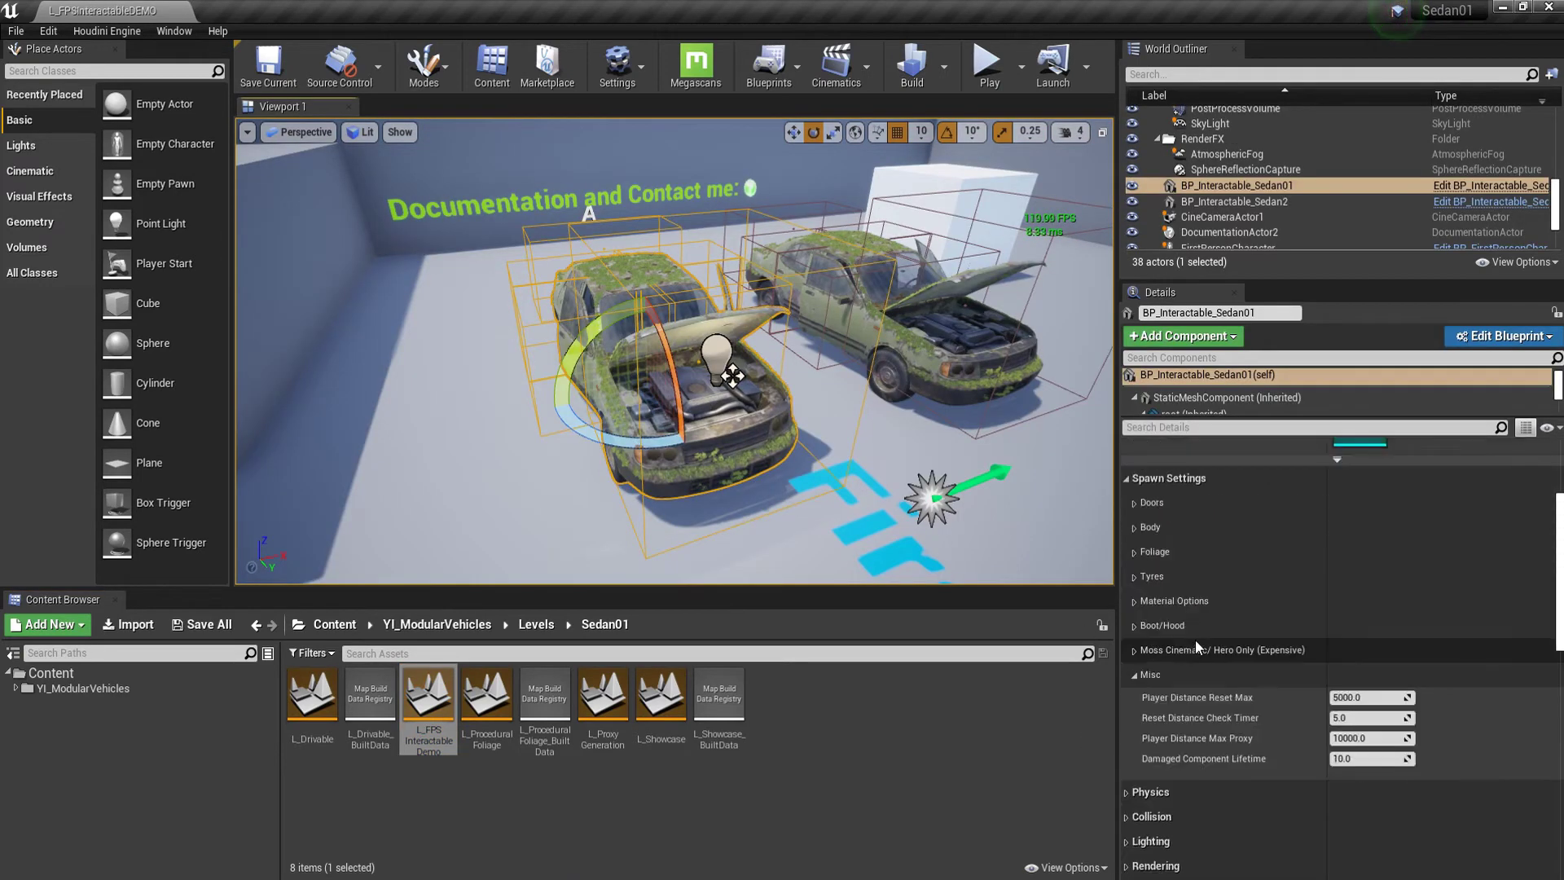
click(1128, 645)
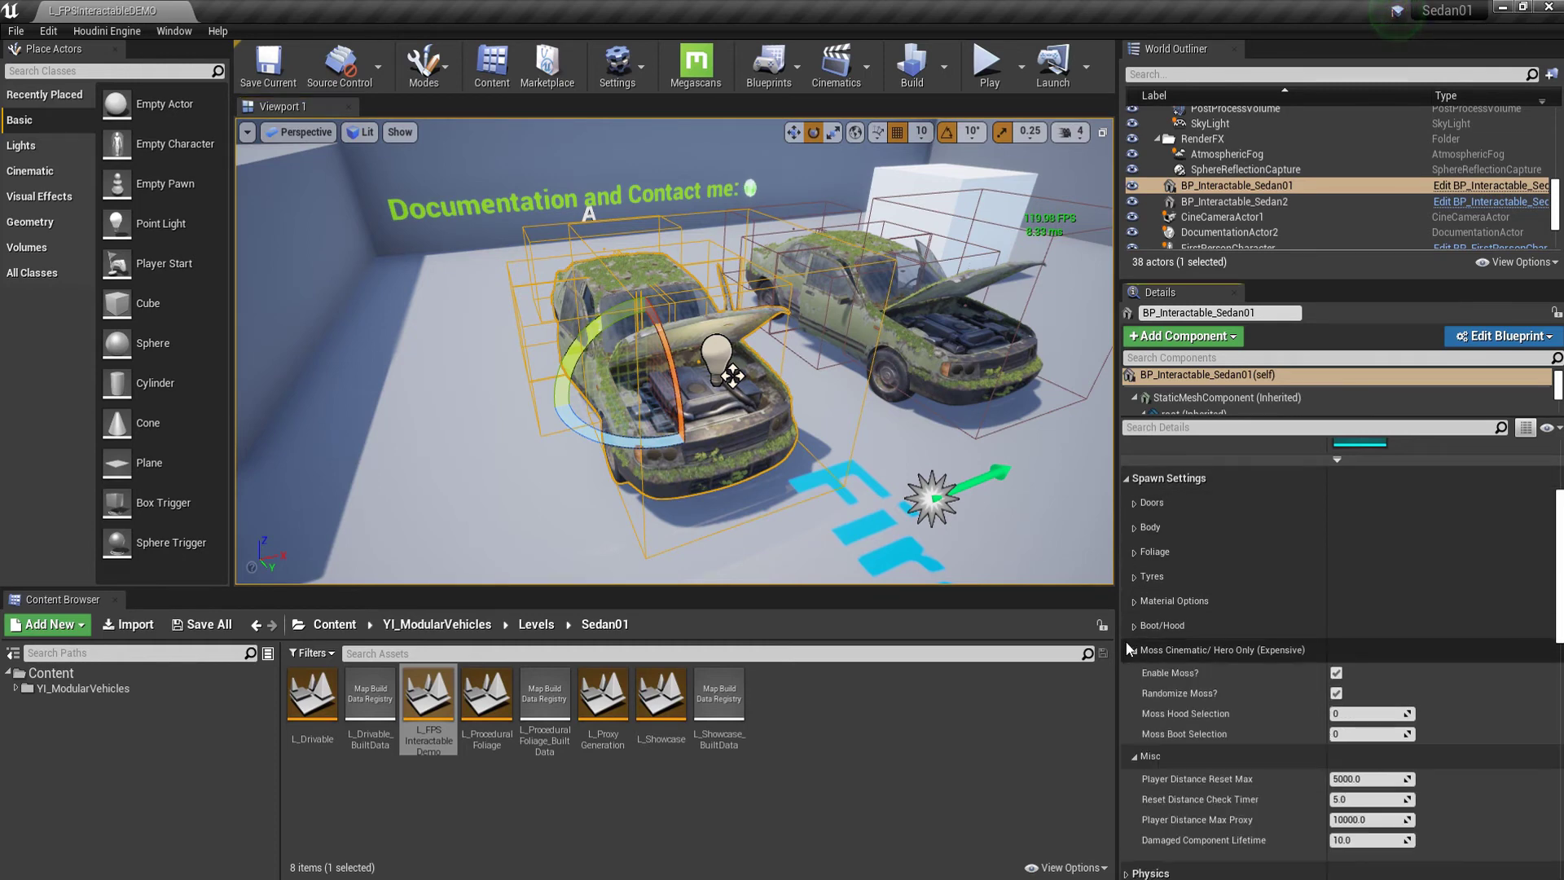
click(1131, 625)
click(1135, 600)
click(1131, 575)
click(1134, 552)
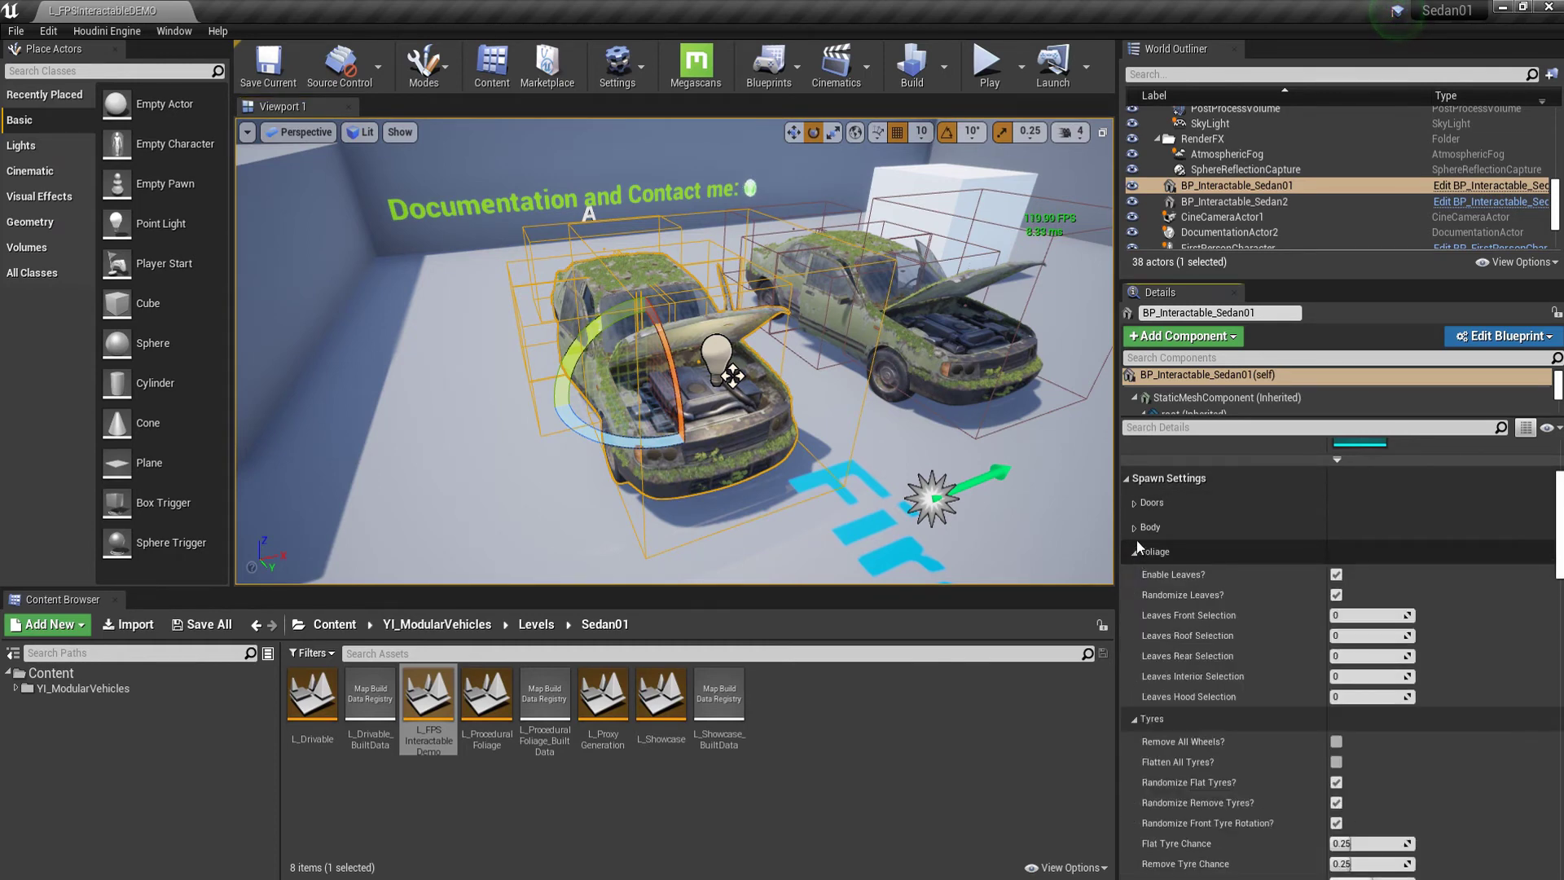
click(1135, 528)
click(1135, 503)
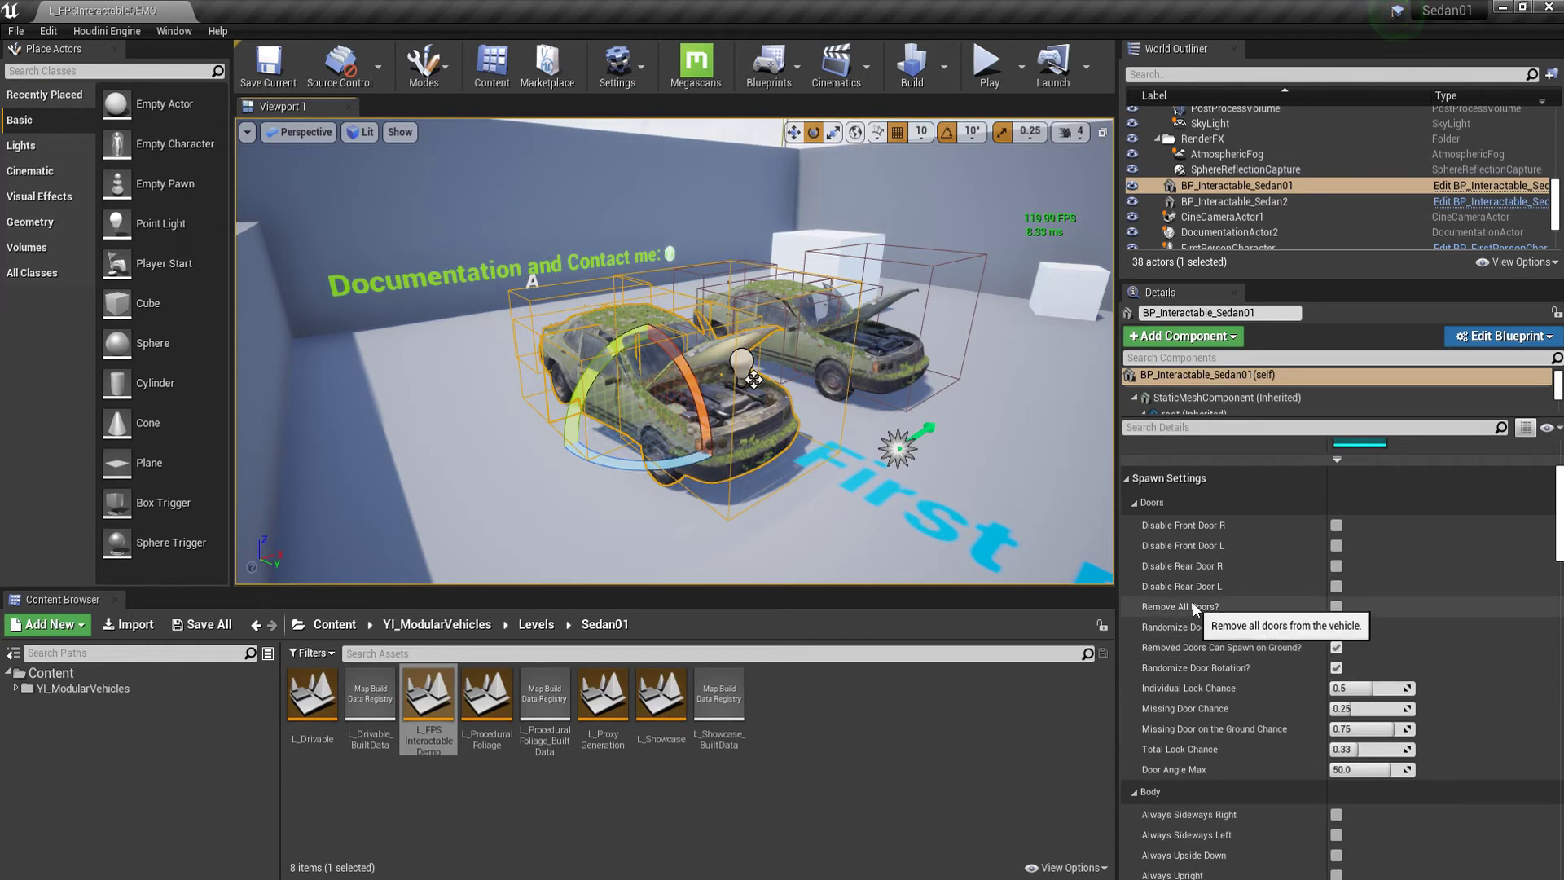
- Review the sedan's spawn settings for doors, body placement, foliage and tyres
scroll(1195, 575, down, 3)
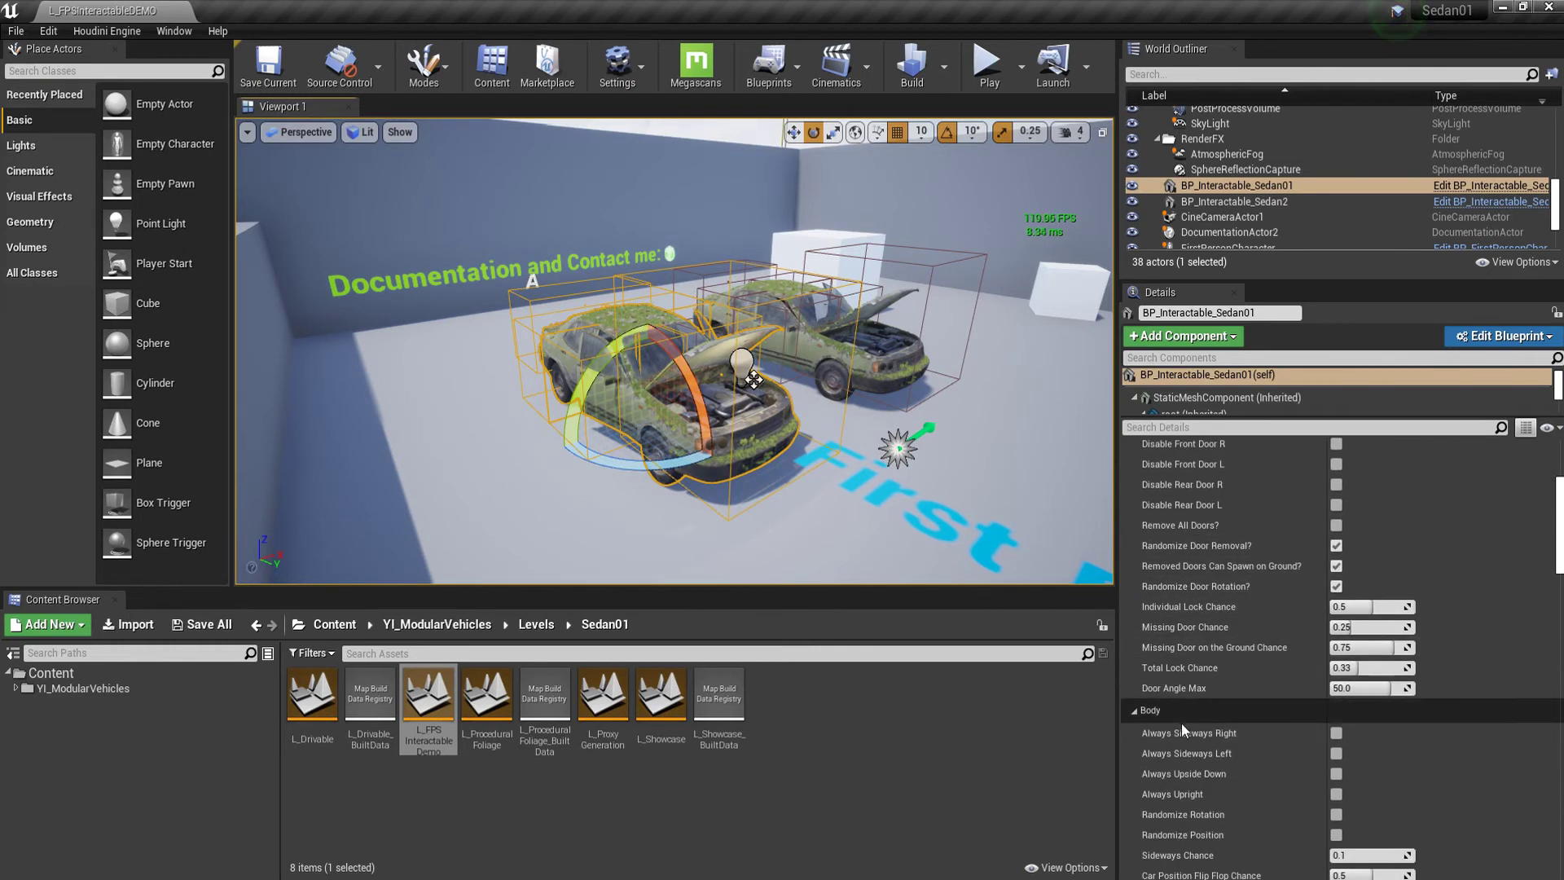
scroll(1181, 732, down, 1)
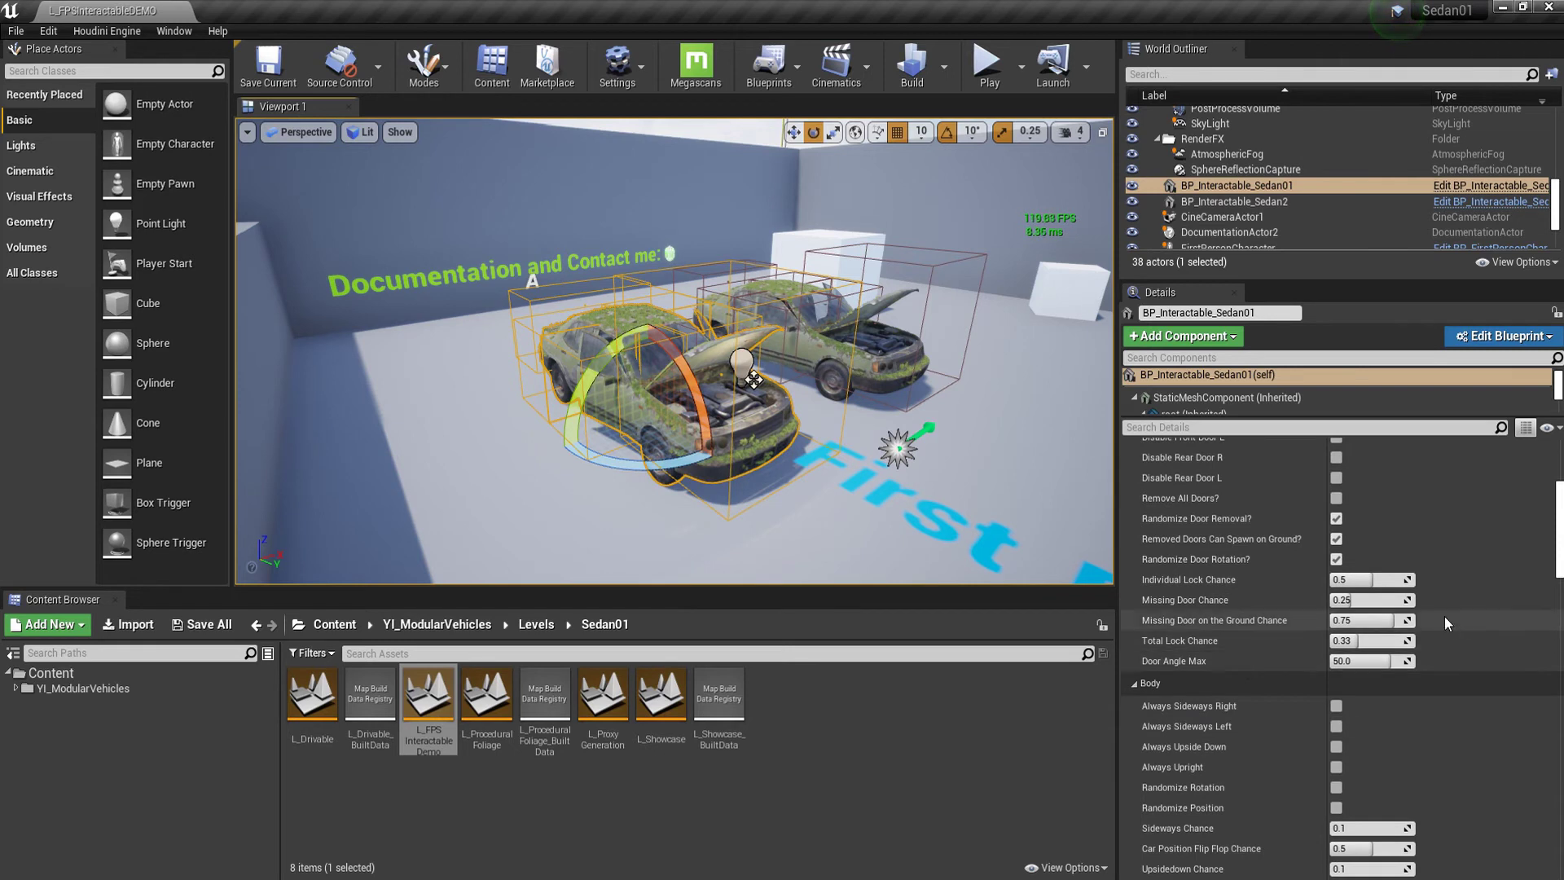
scroll(1292, 539, up, 3)
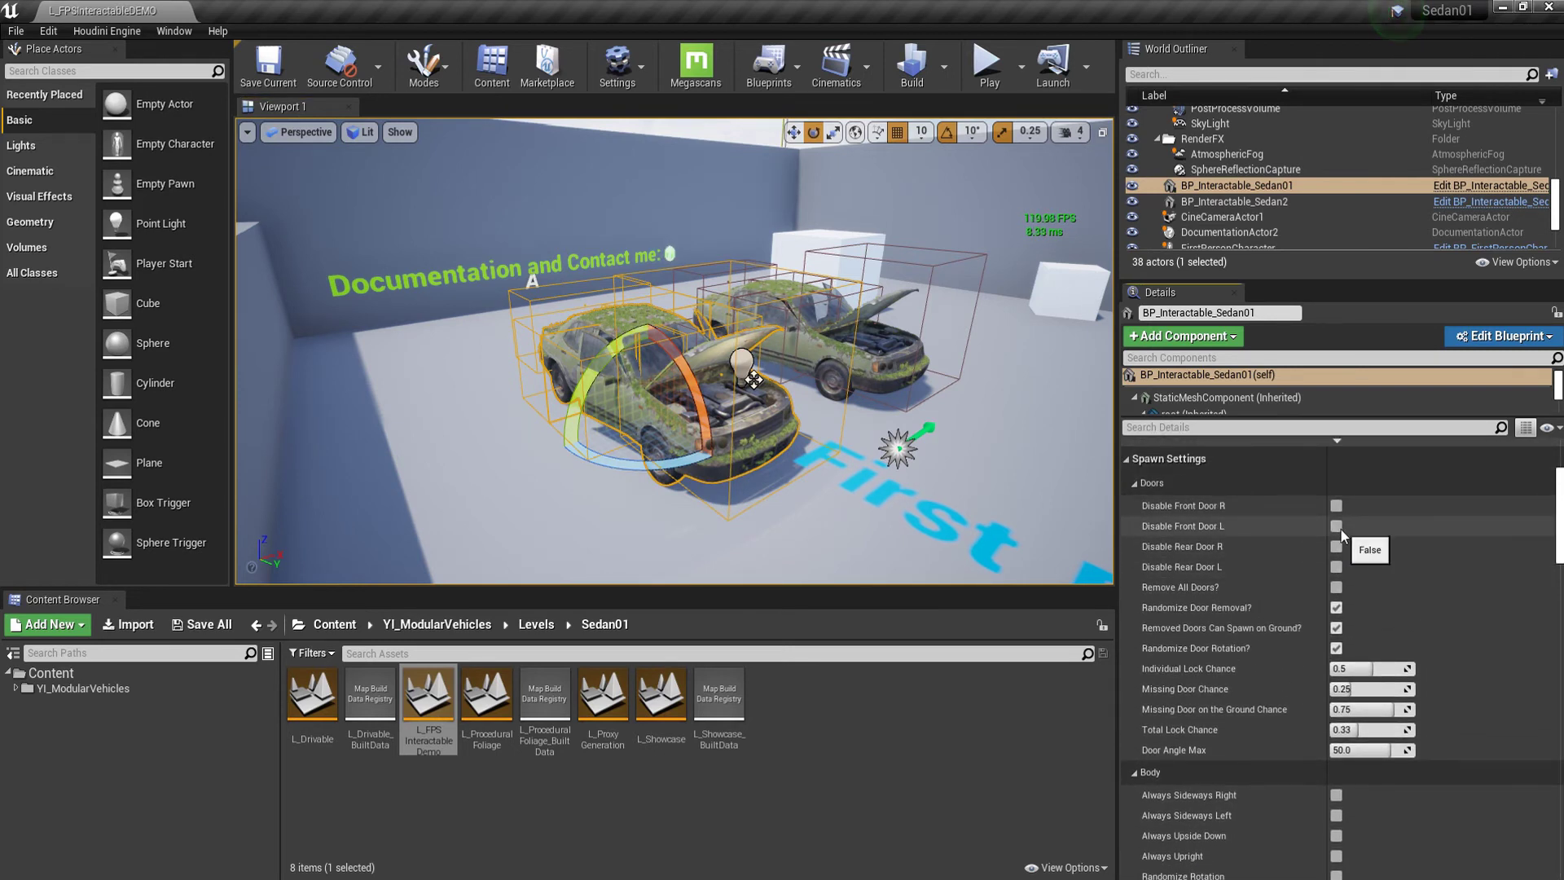
scroll(1295, 628, down, 10)
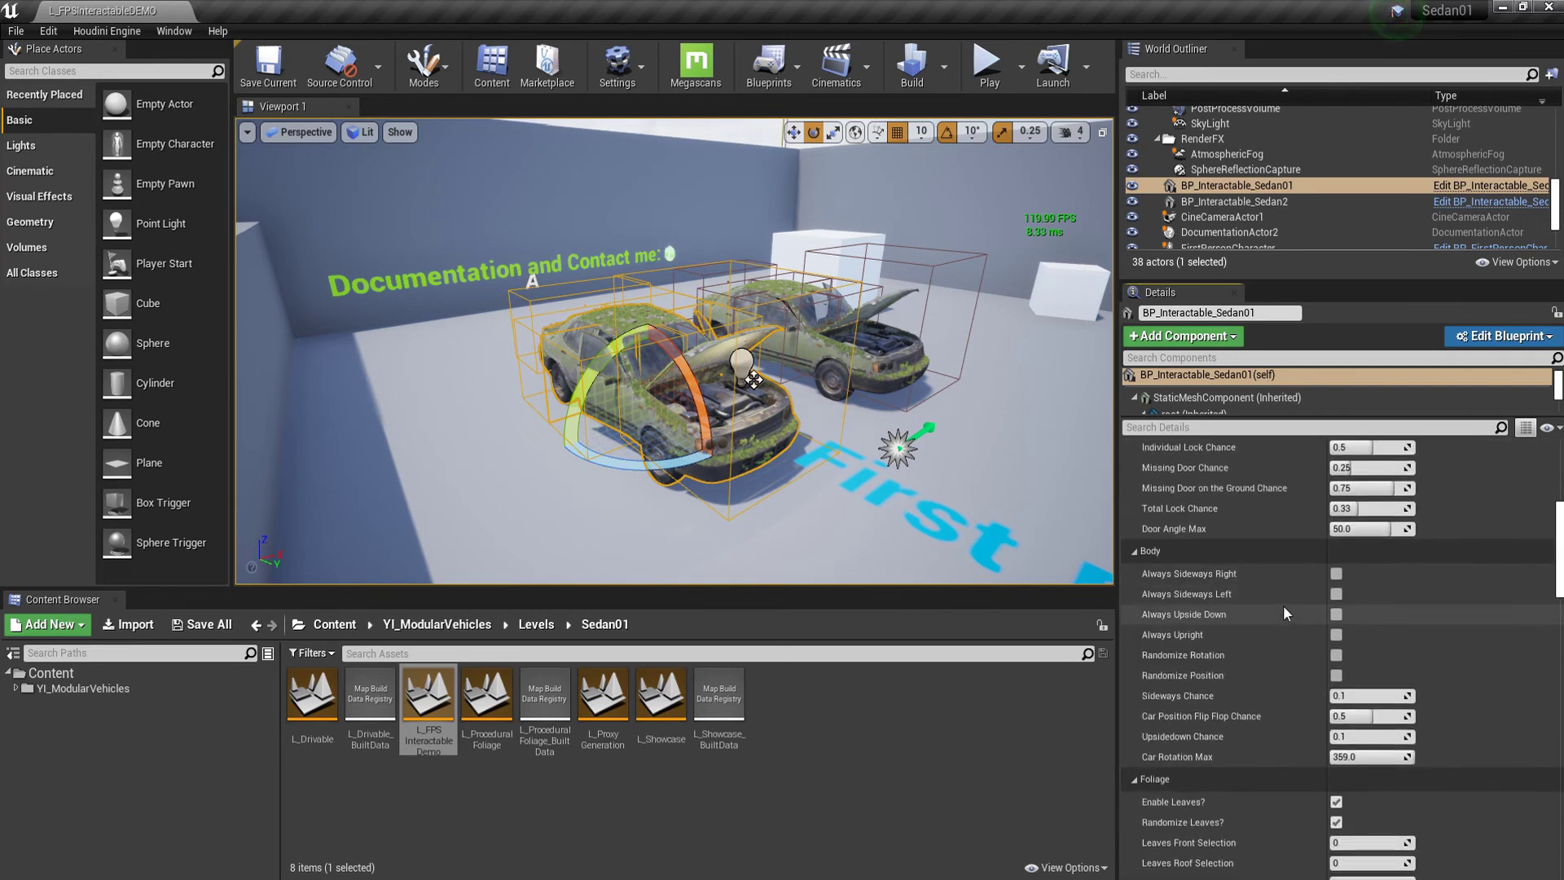
scroll(1304, 633, down, 3)
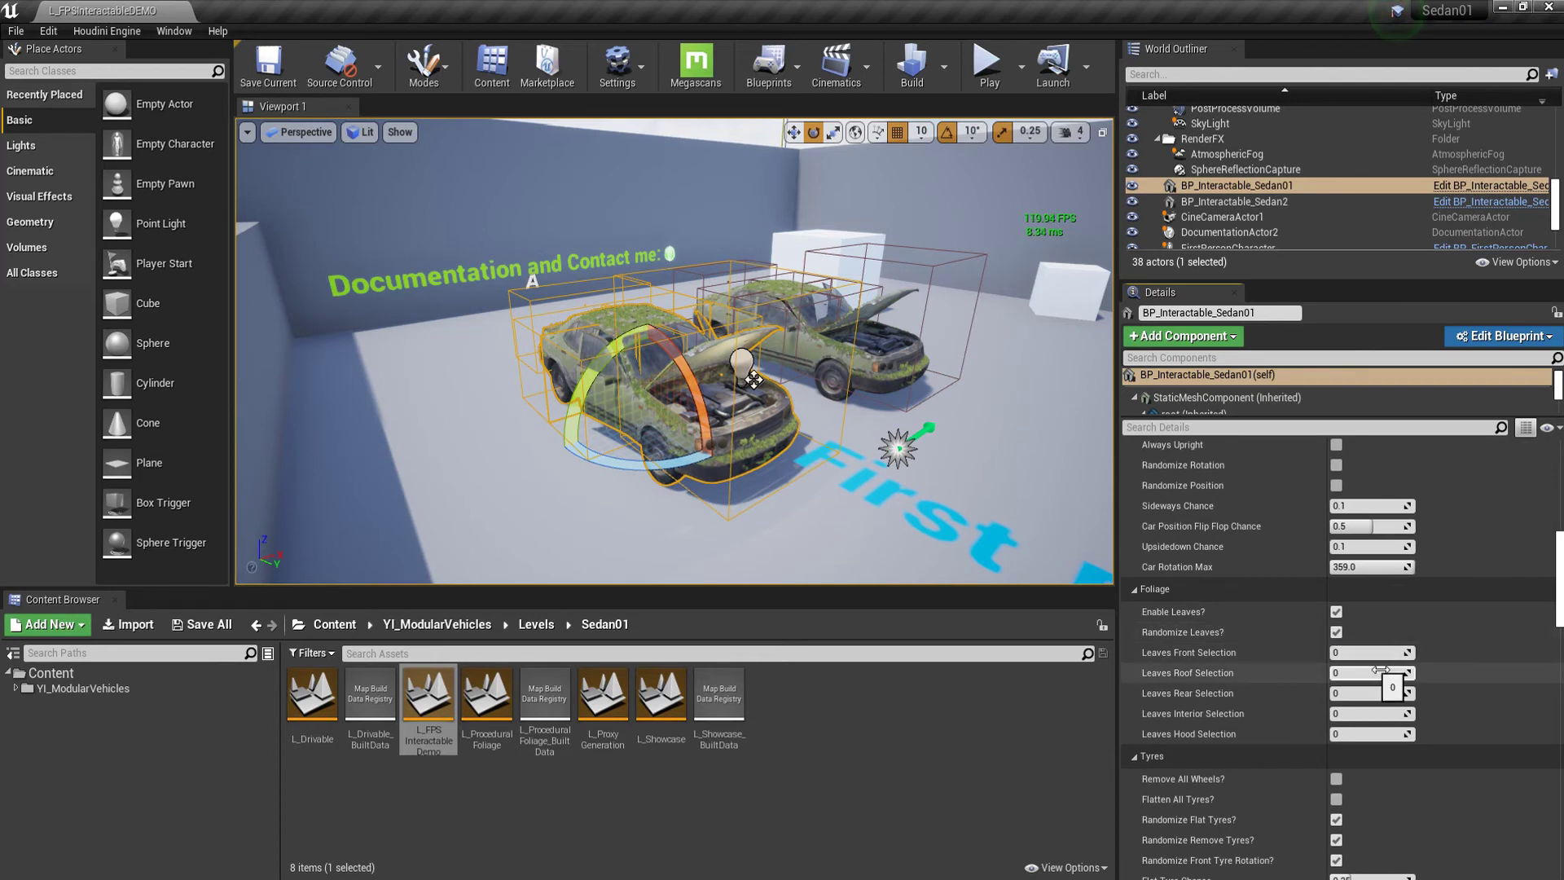
scroll(1380, 675, down, 7)
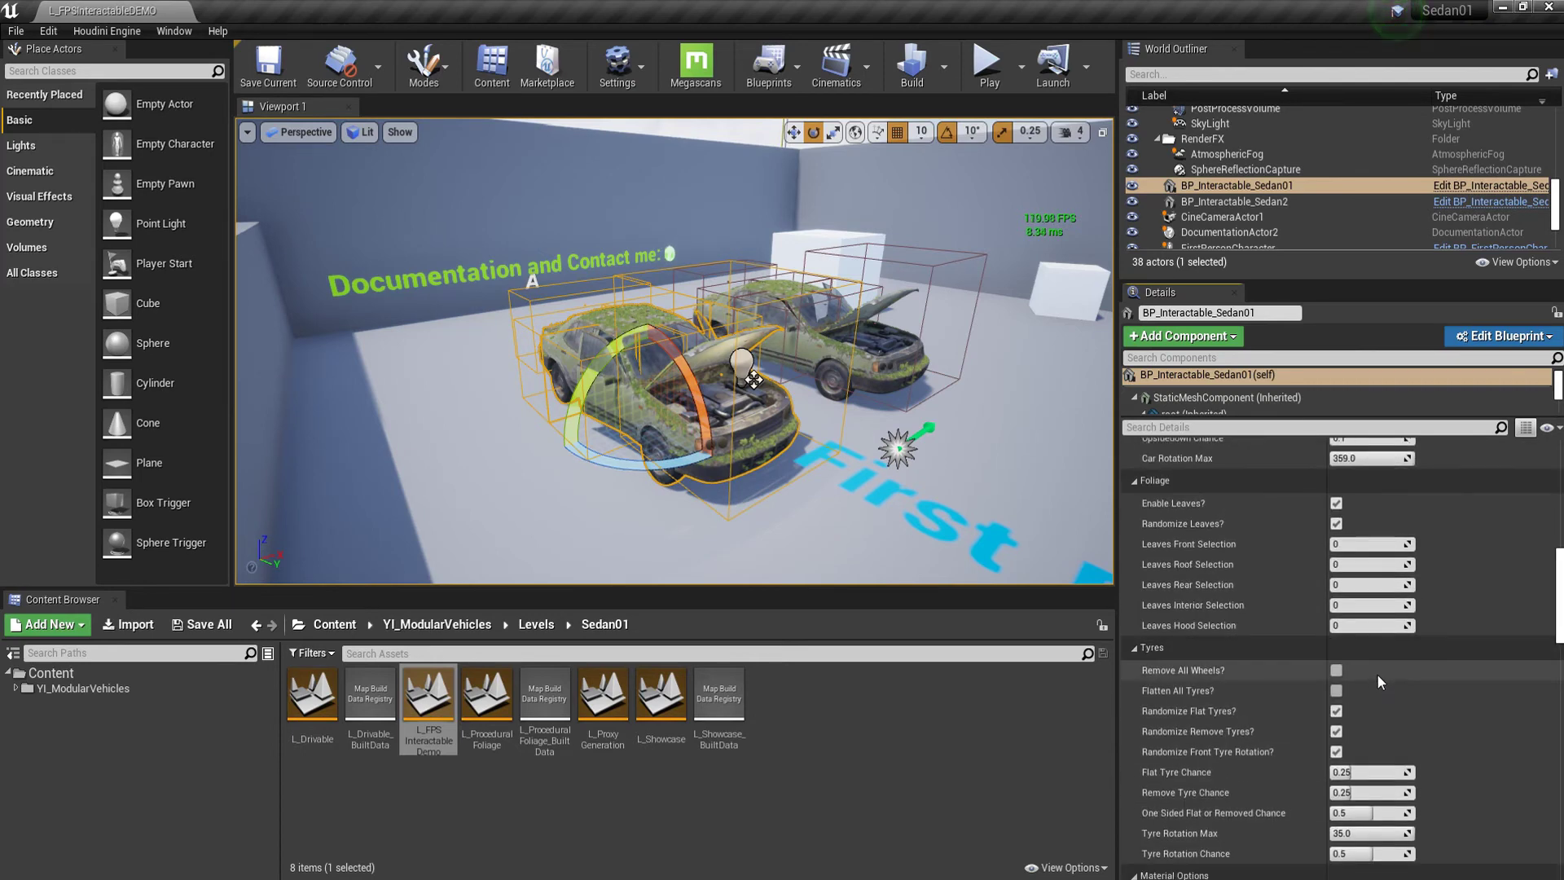
scroll(1295, 678, down, 2)
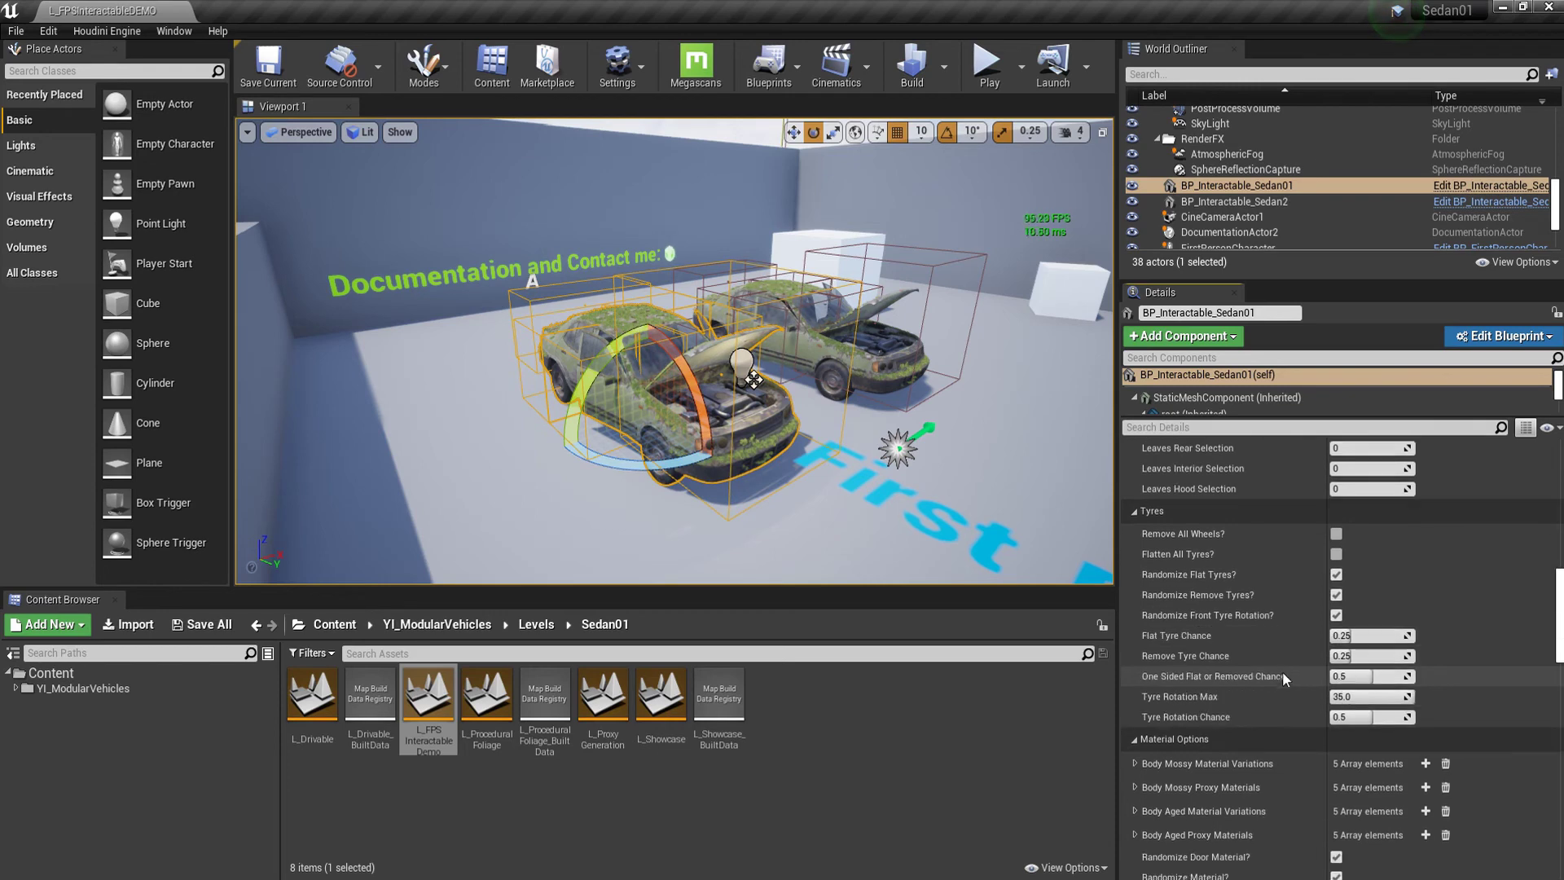
- Review the sedan's material options, including the Material Type choices, and its Boot/Hood, Moss and Misc spawn settings
scroll(1308, 707, down, 5)
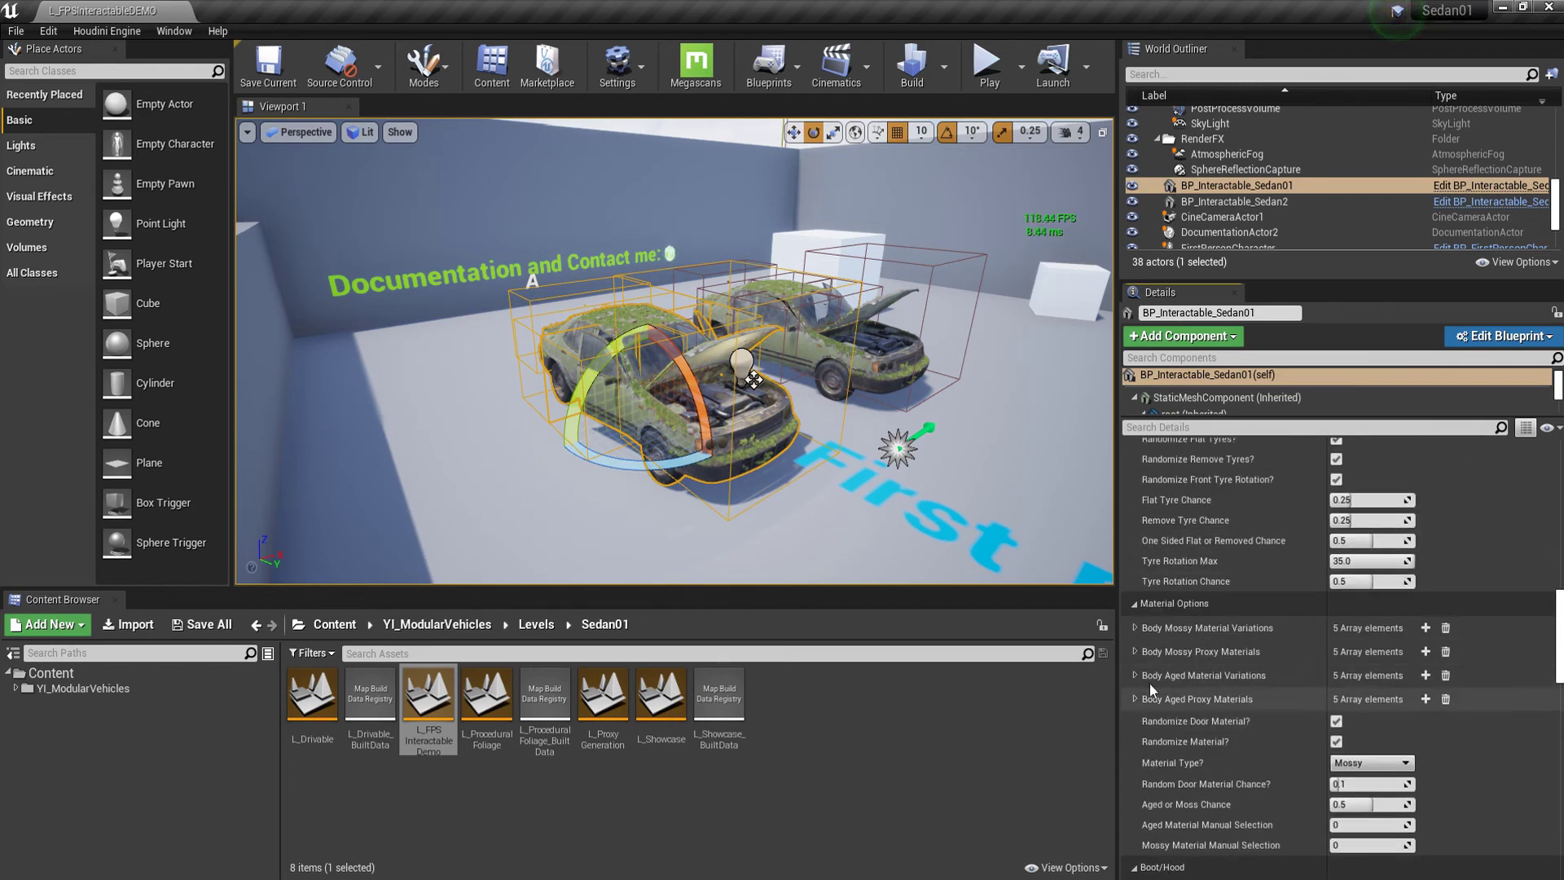
scroll(1174, 721, down, 3)
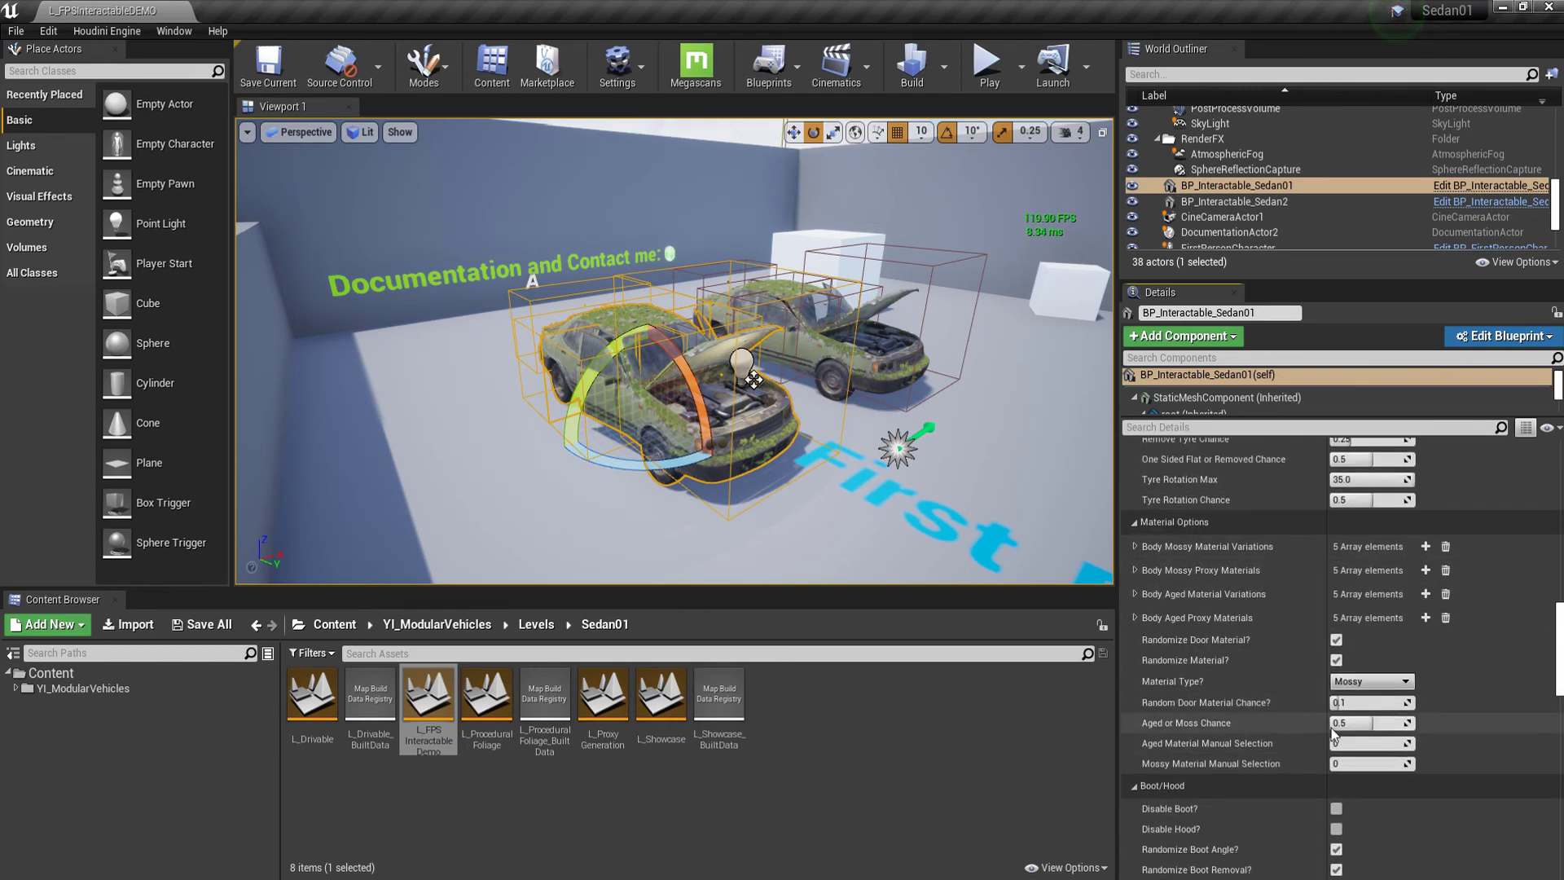
click(1390, 682)
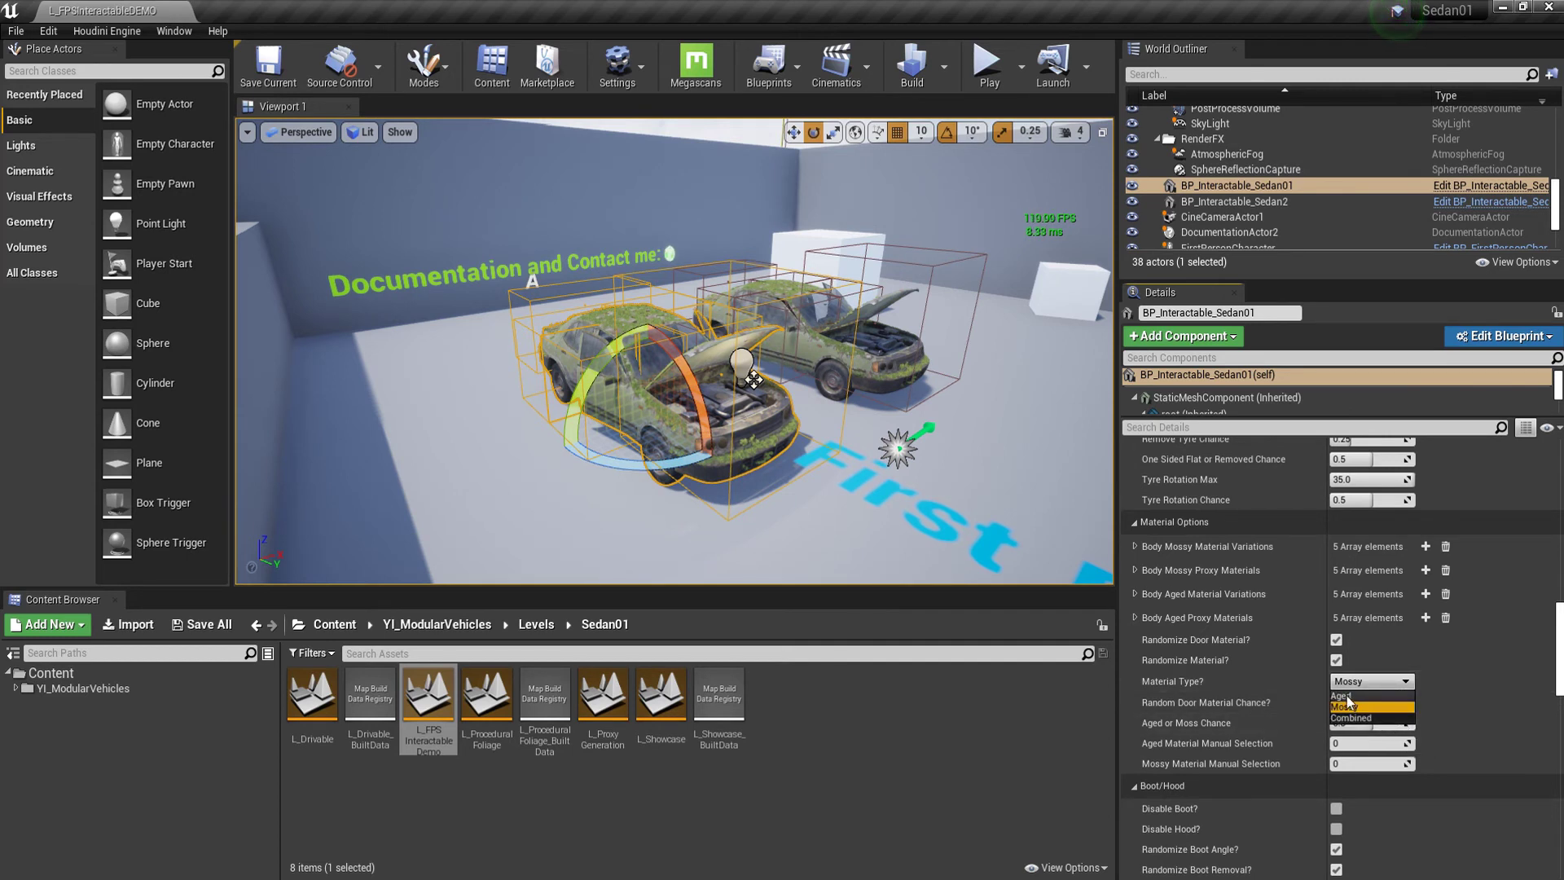
click(1501, 698)
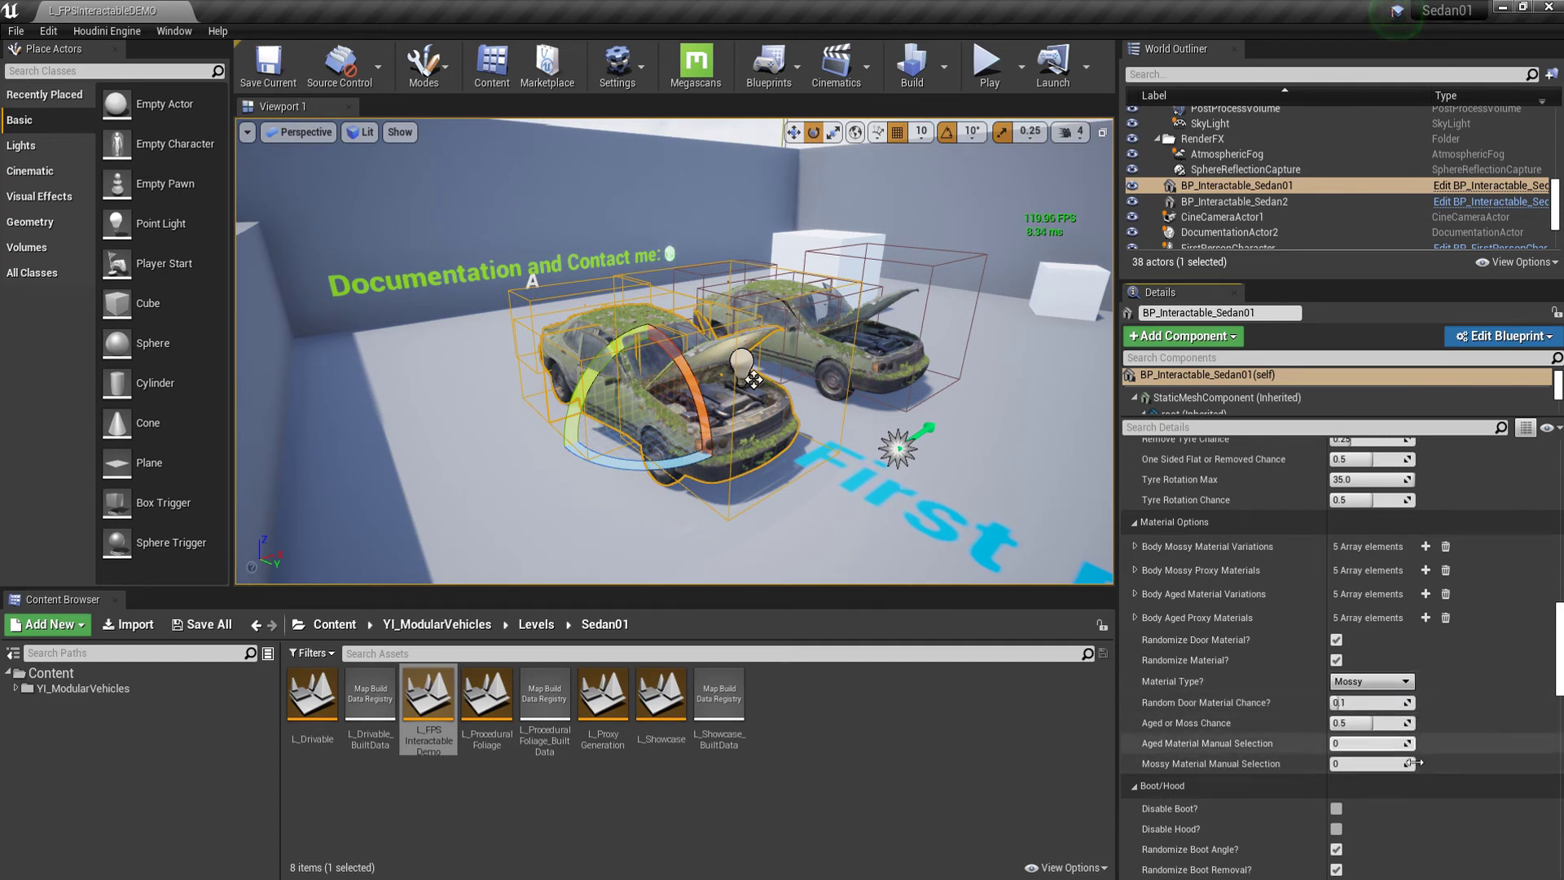
scroll(1303, 745, down, 6)
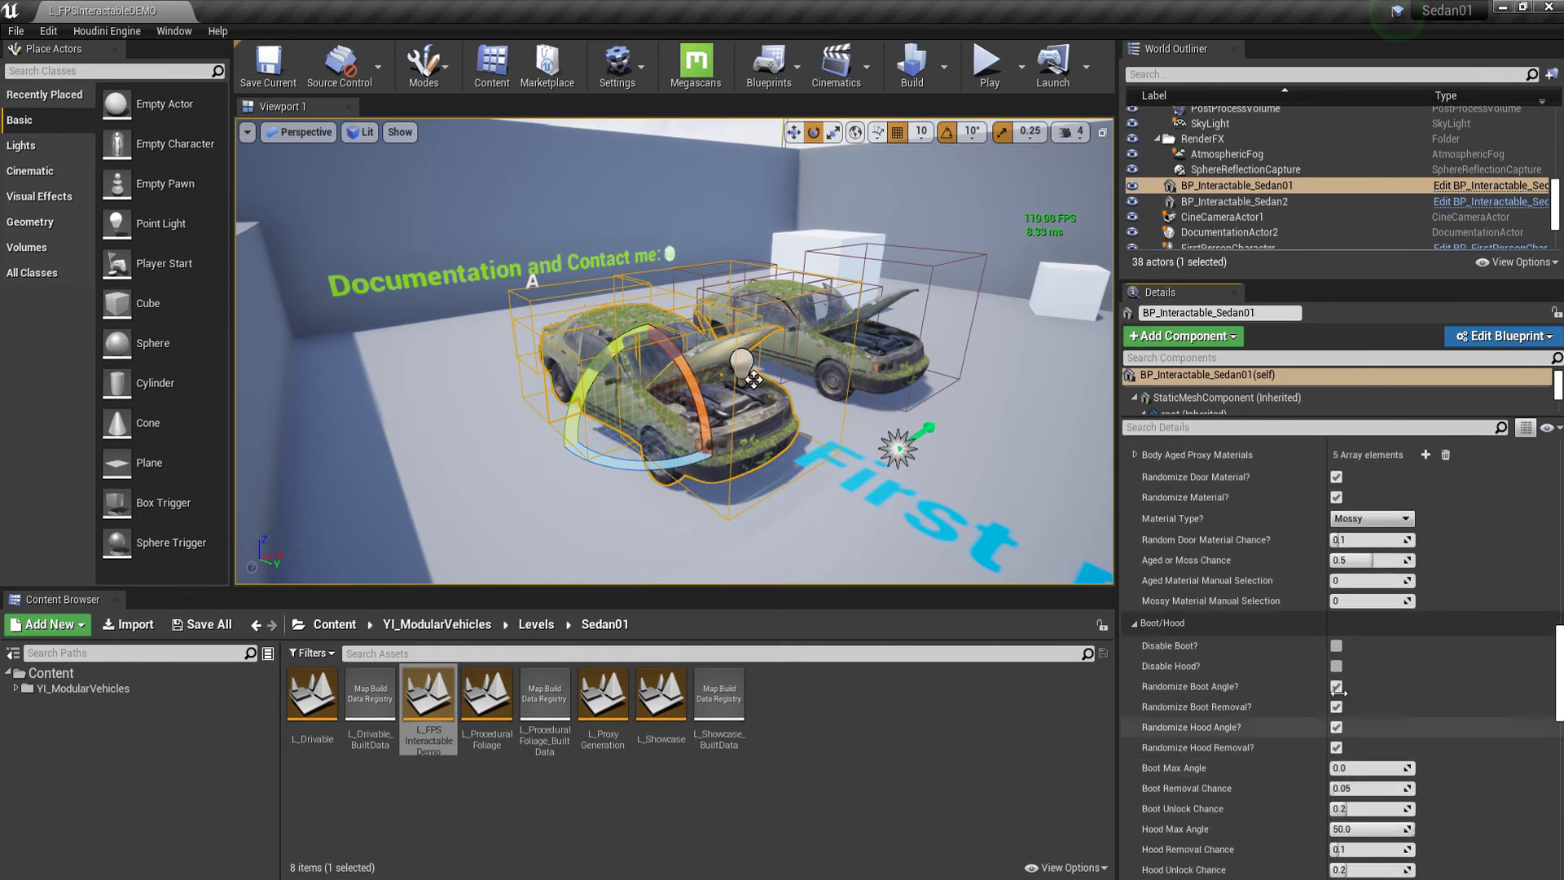
scroll(1292, 653, down, 8)
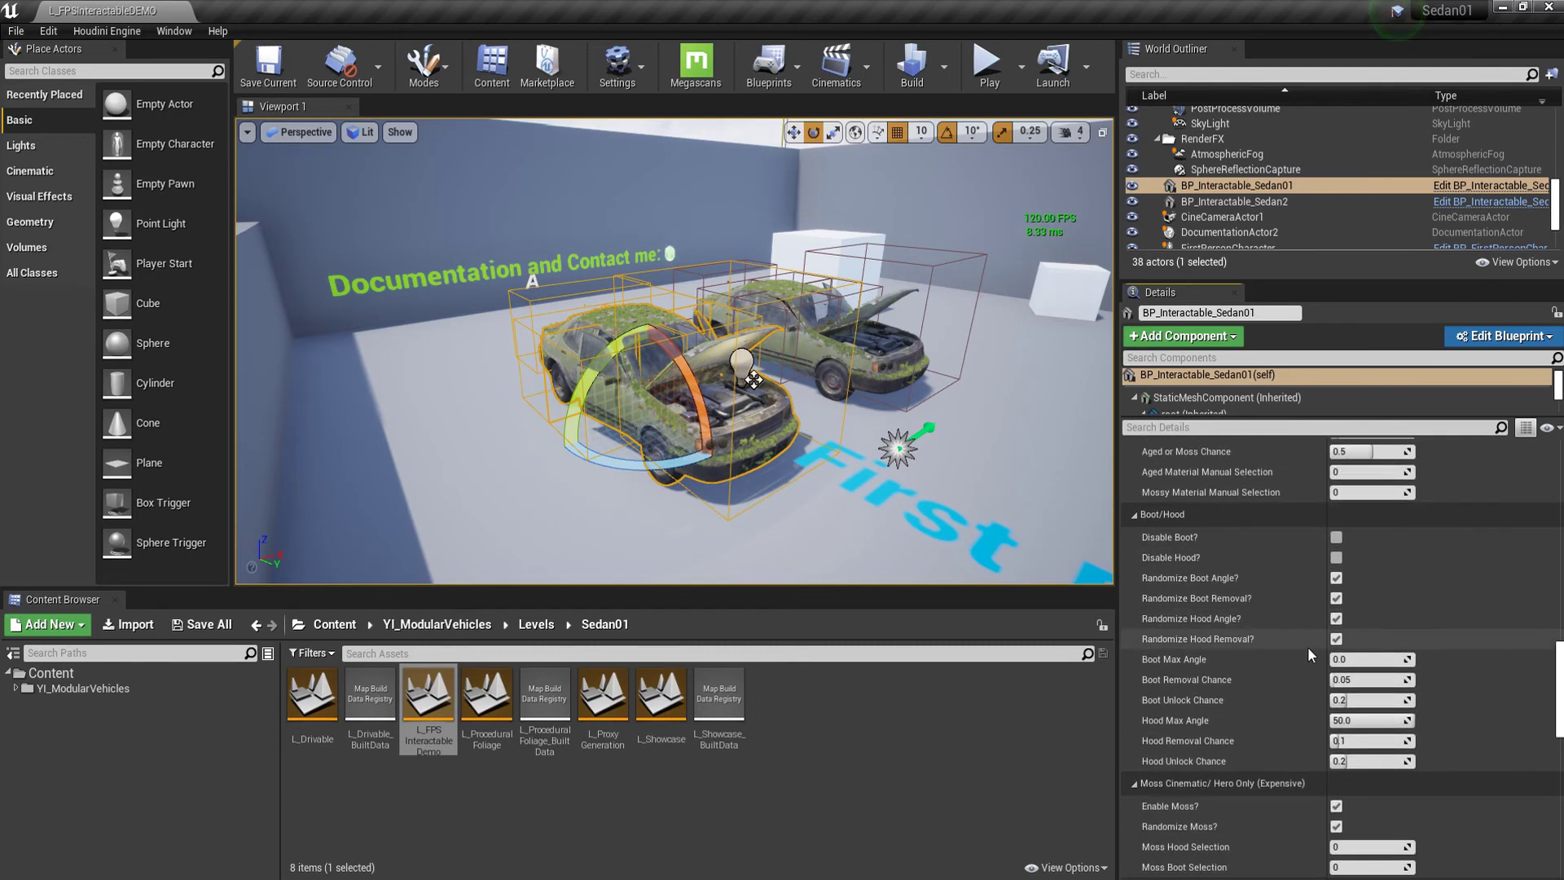
scroll(1308, 648, down, 7)
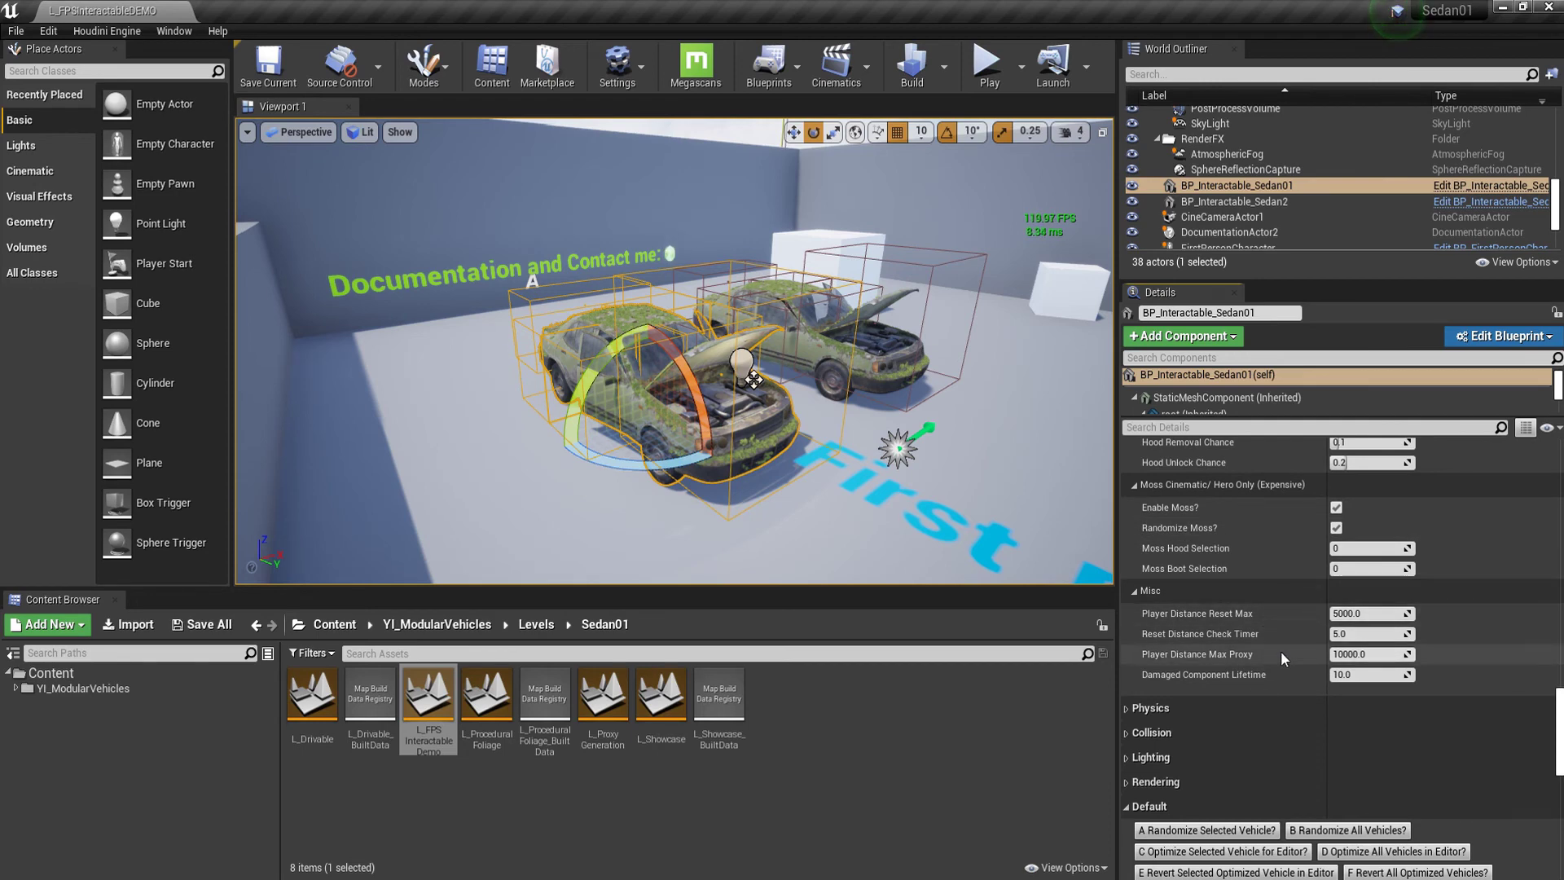
scroll(1281, 652, down, 5)
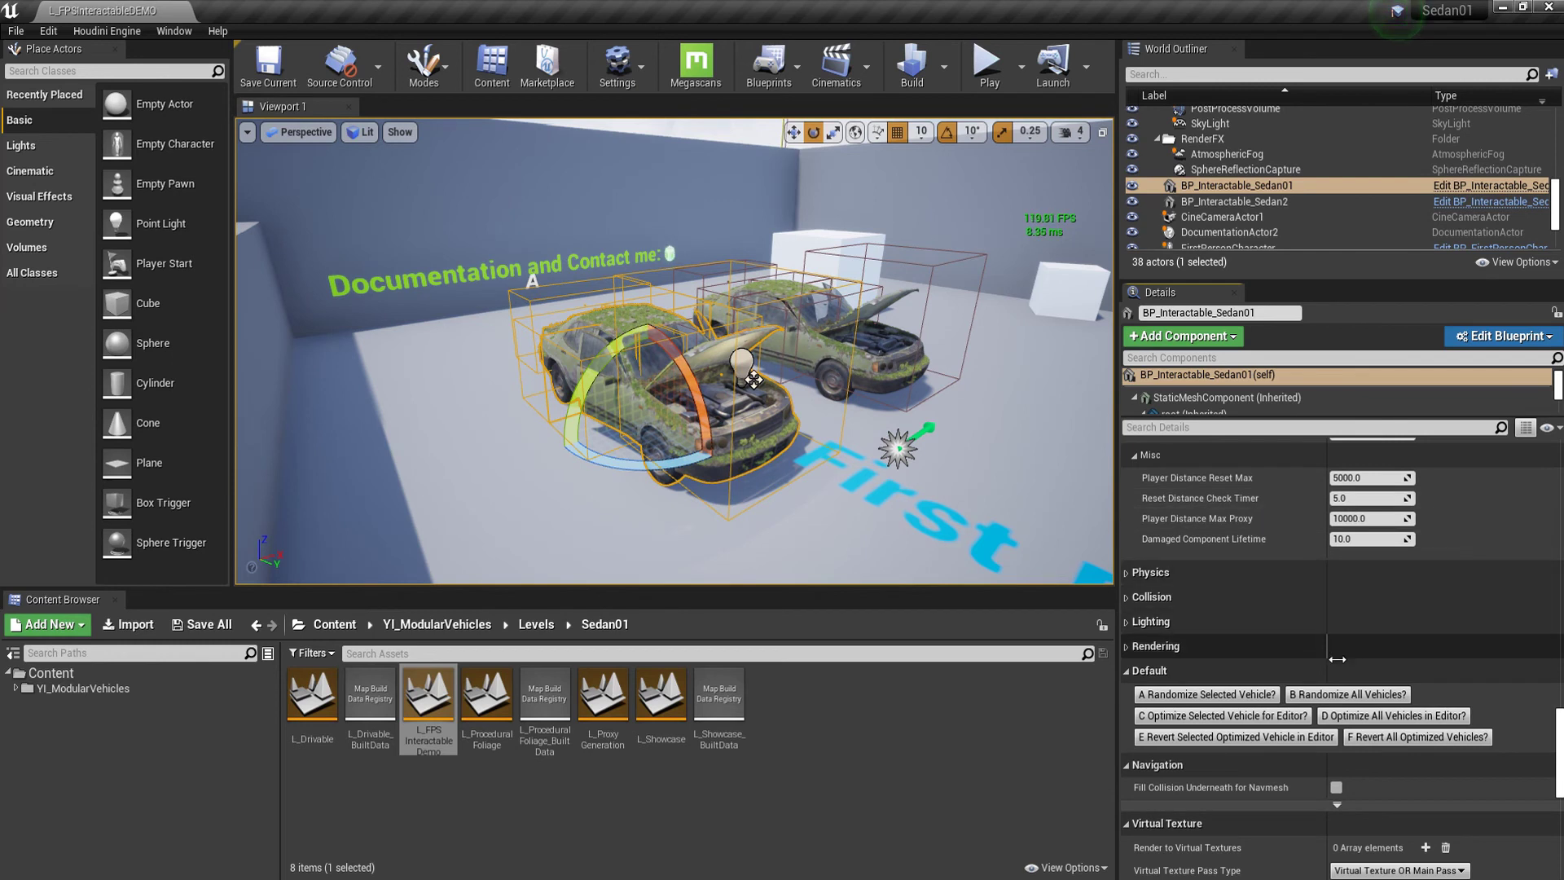
- Randomize the selected BP_Interactable_Sedan01 four times, checking its material and Boot/Hood settings before the last one
scroll(1368, 706, up, 3)
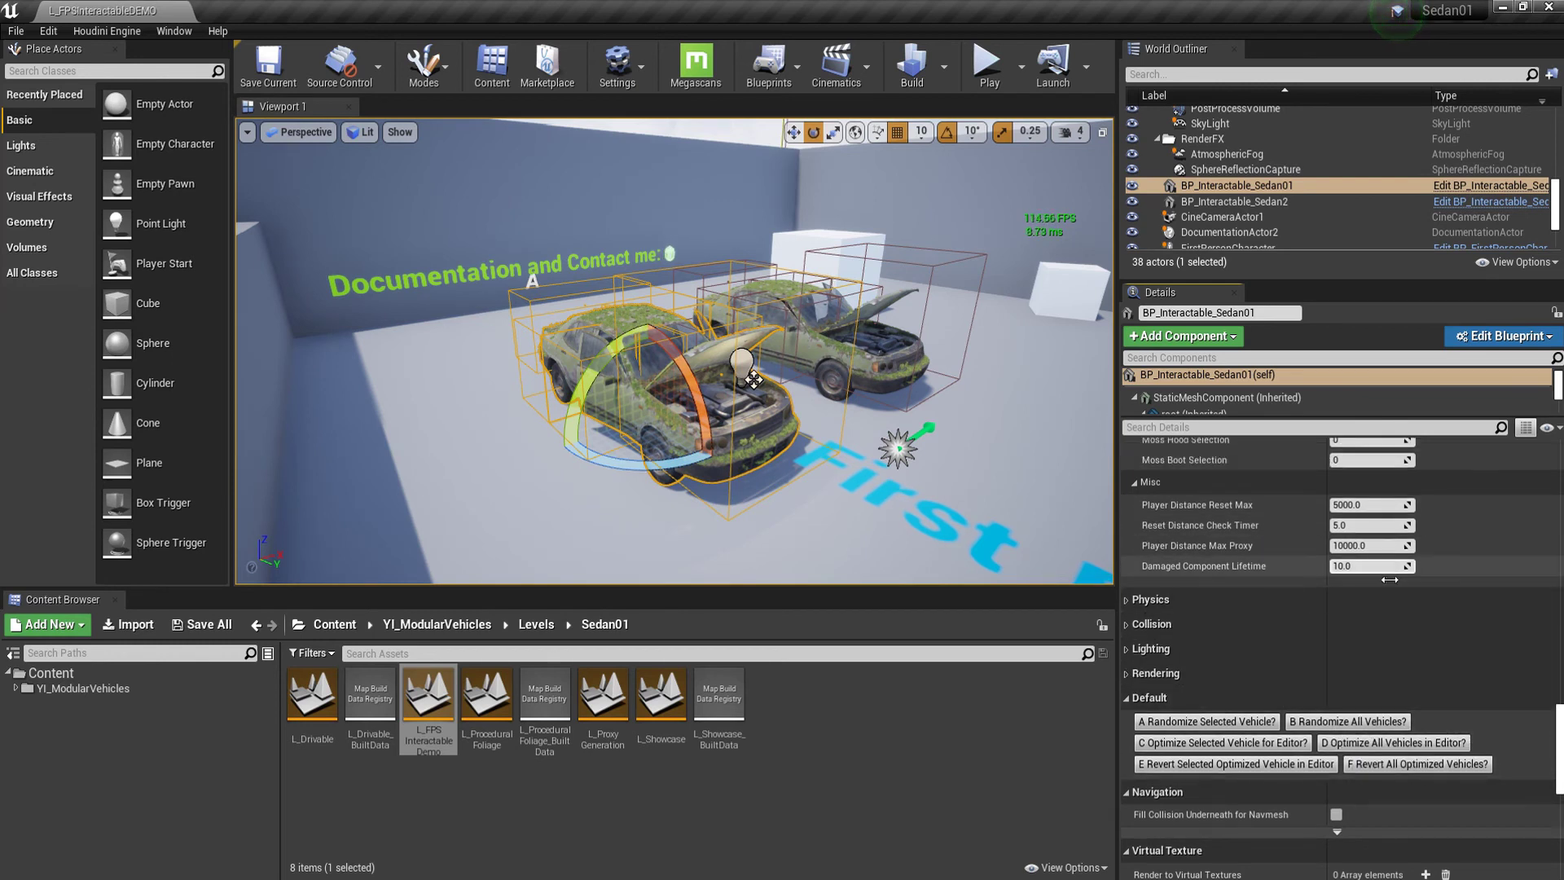
click(1230, 776)
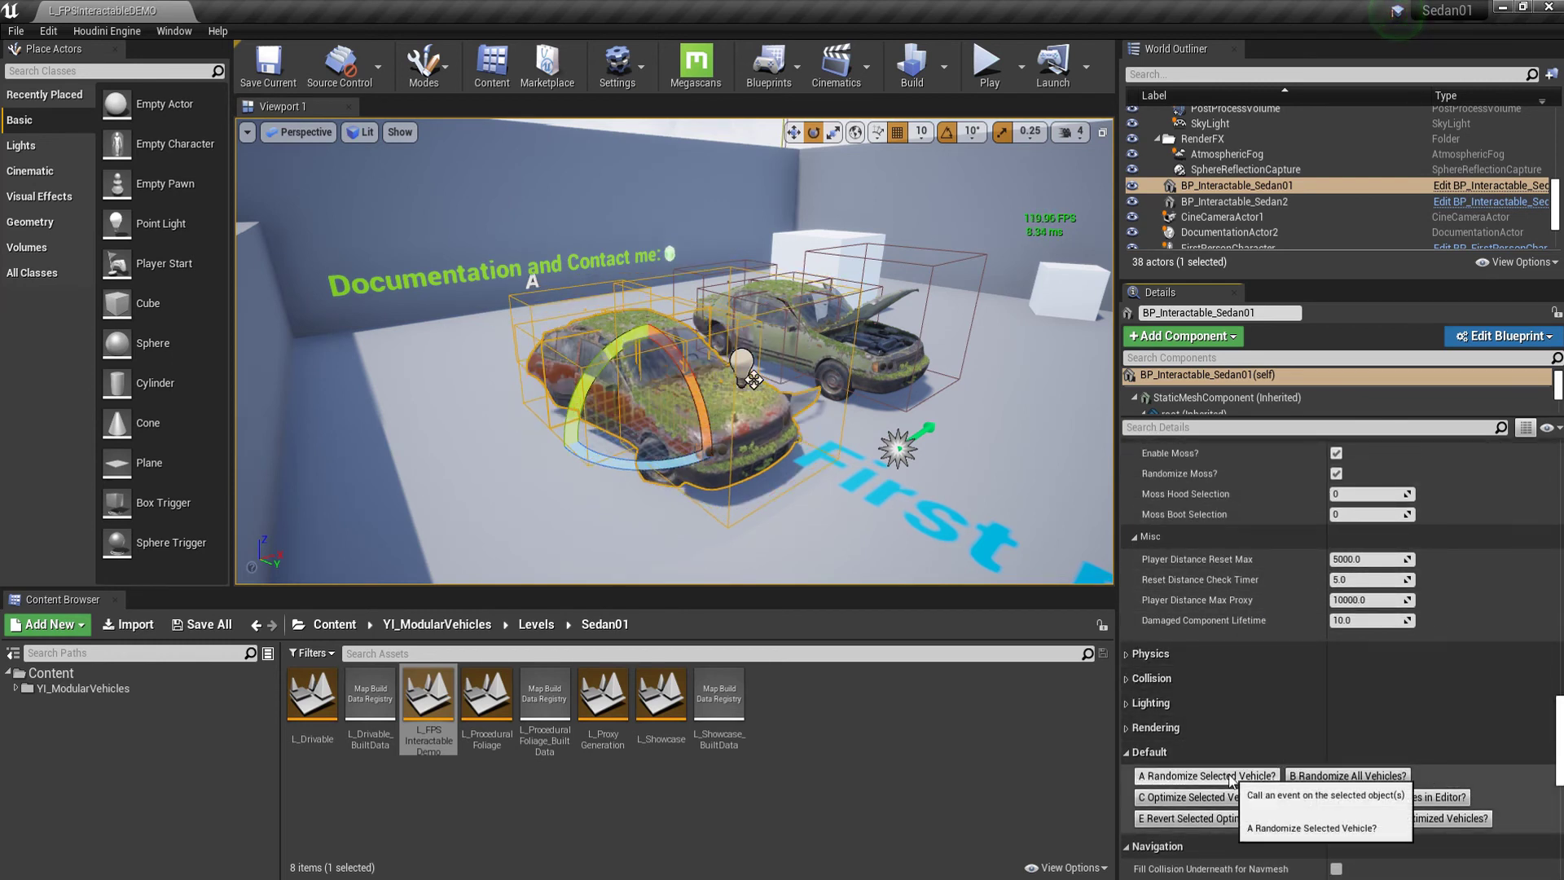
click(1230, 776)
click(1229, 776)
scroll(1248, 642, up, 4)
scroll(1336, 617, up, 9)
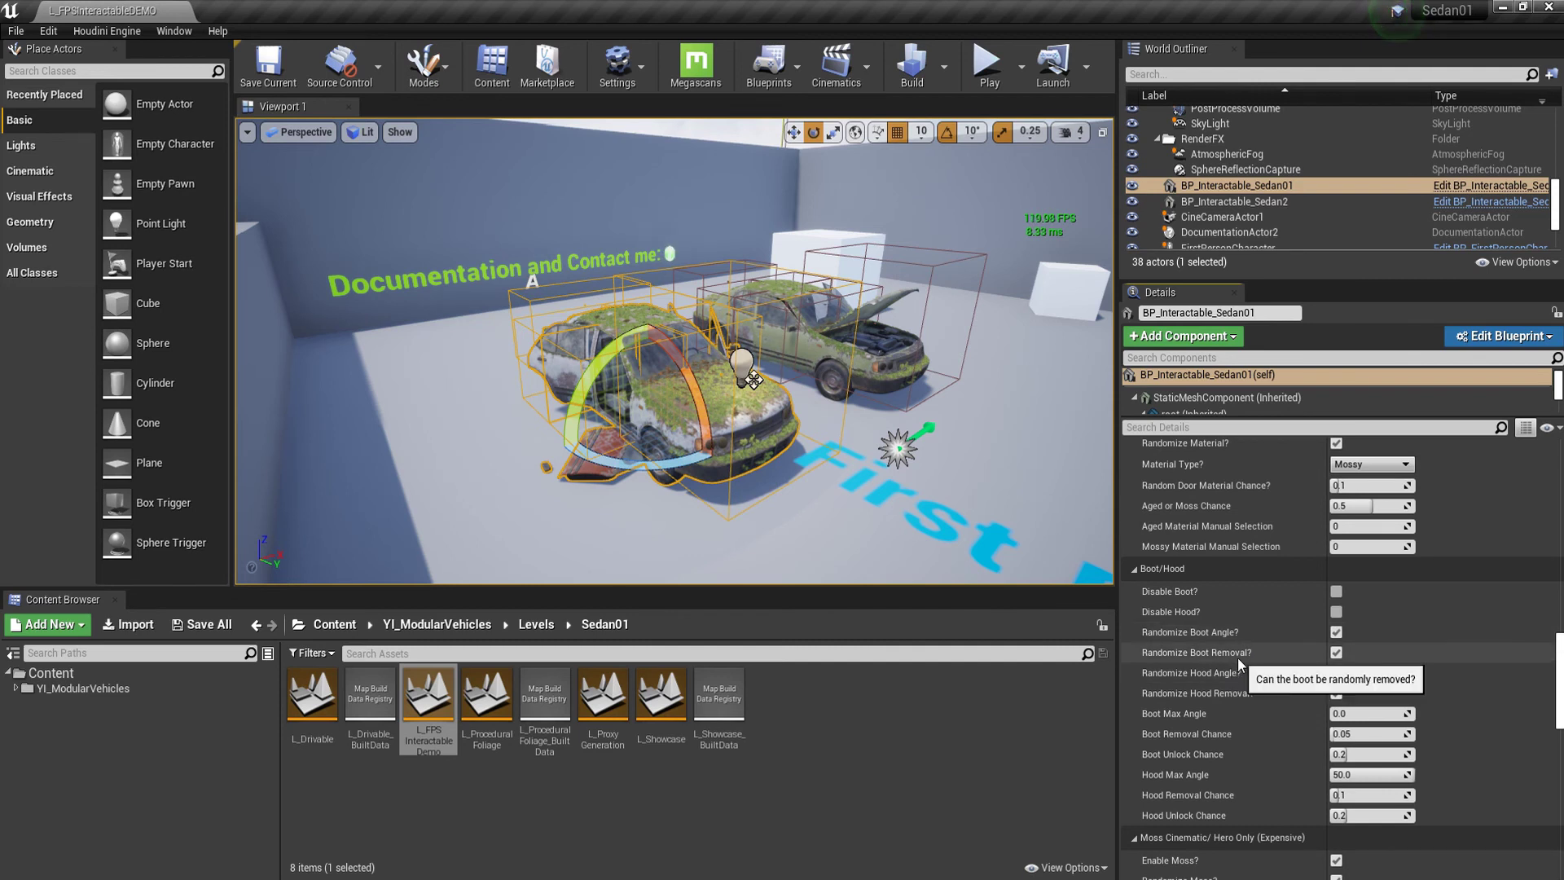
scroll(1261, 776, down, 12)
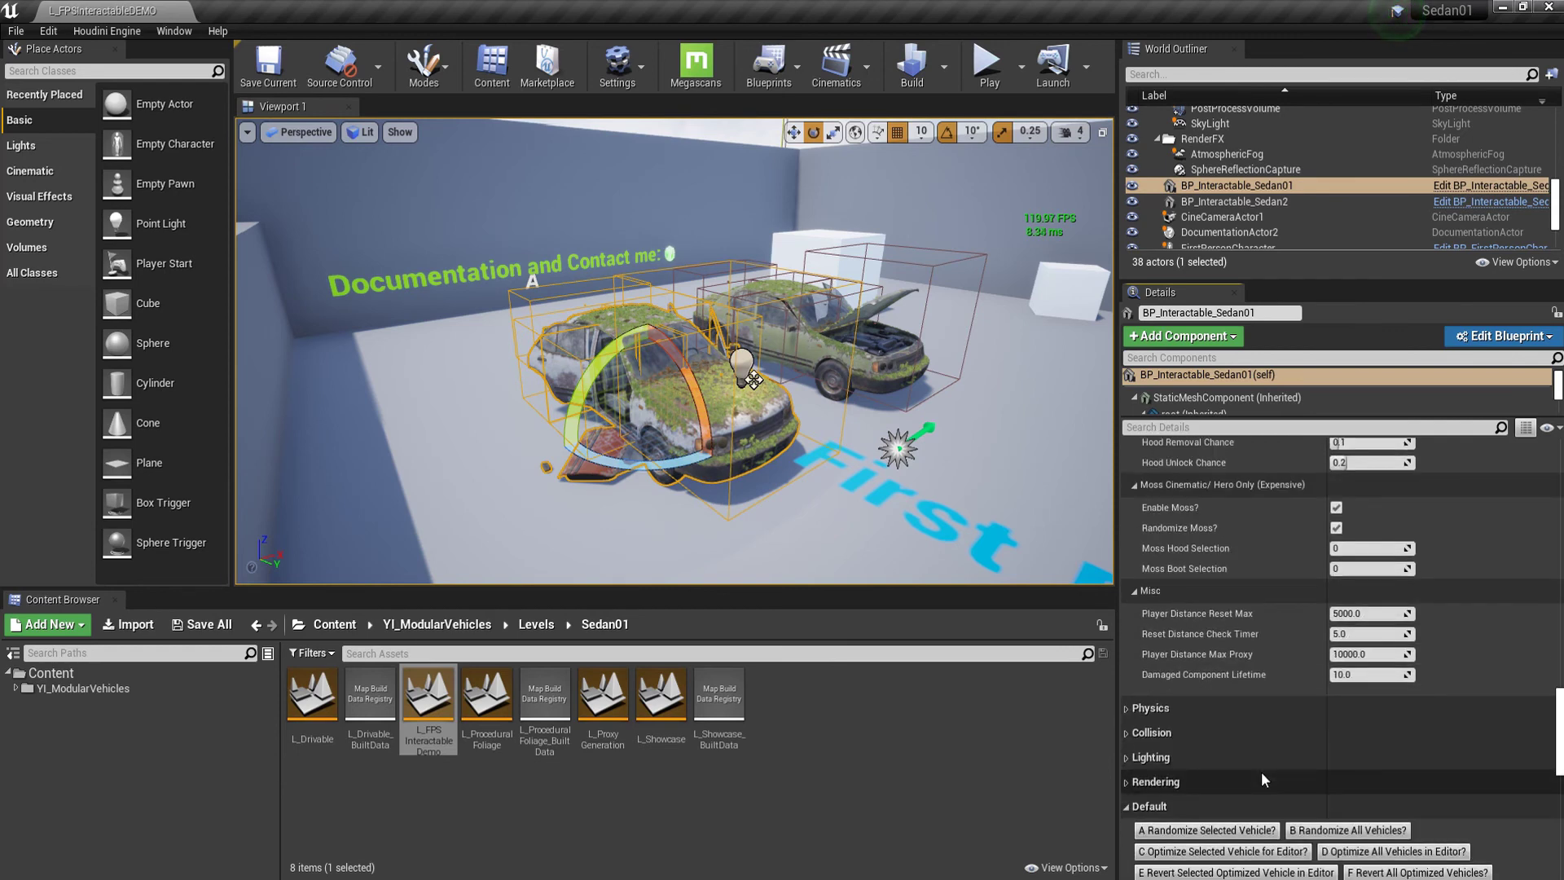
click(1267, 668)
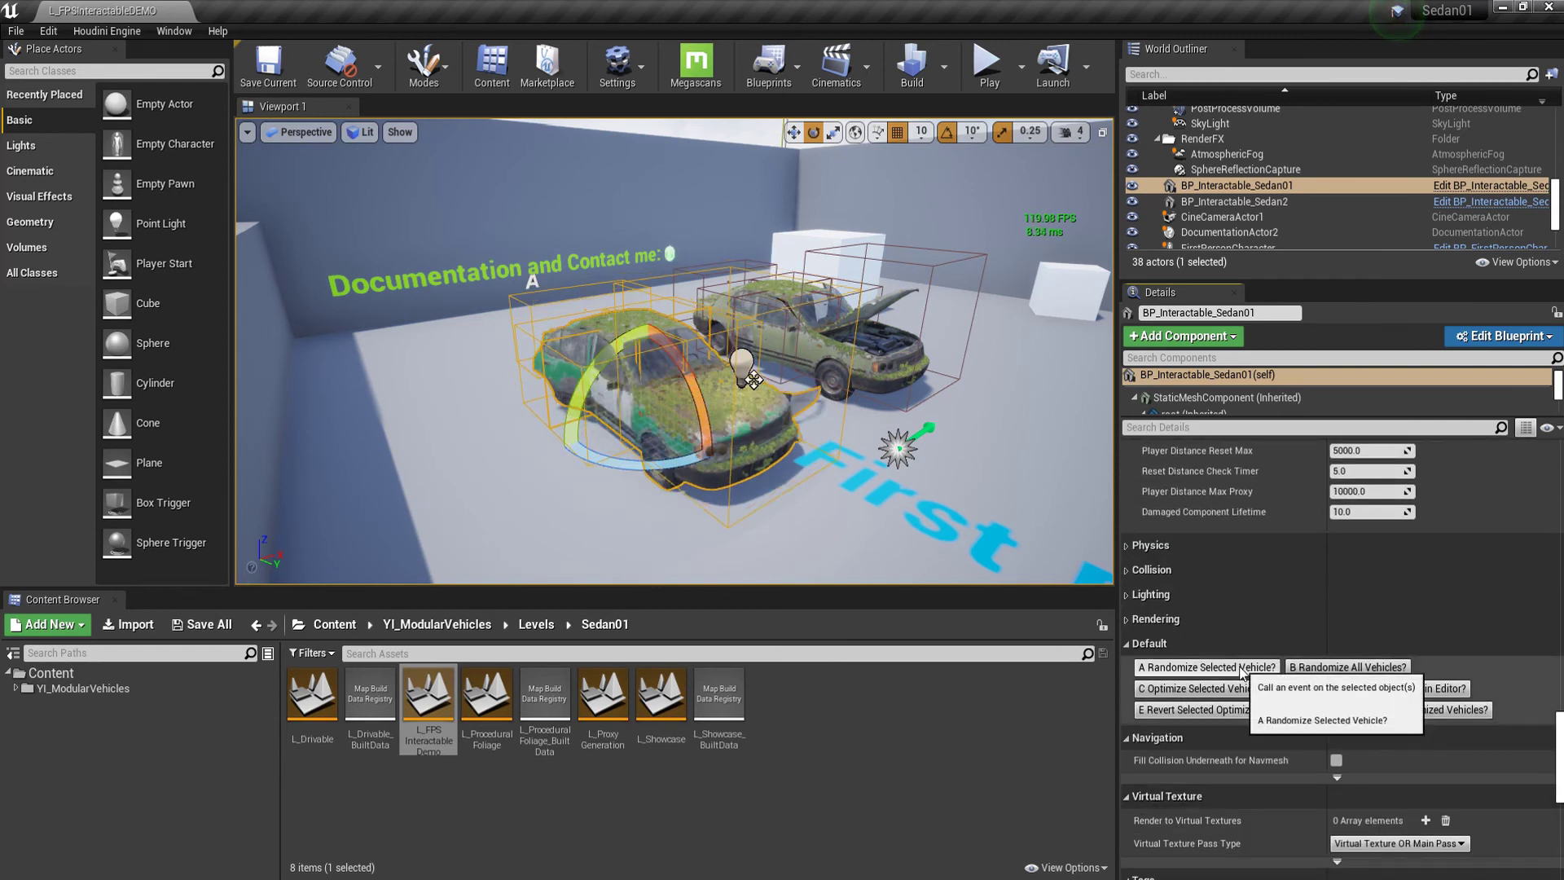
- Randomize all vehicles in the level and optimize them all in the editor
click(1310, 675)
click(1311, 676)
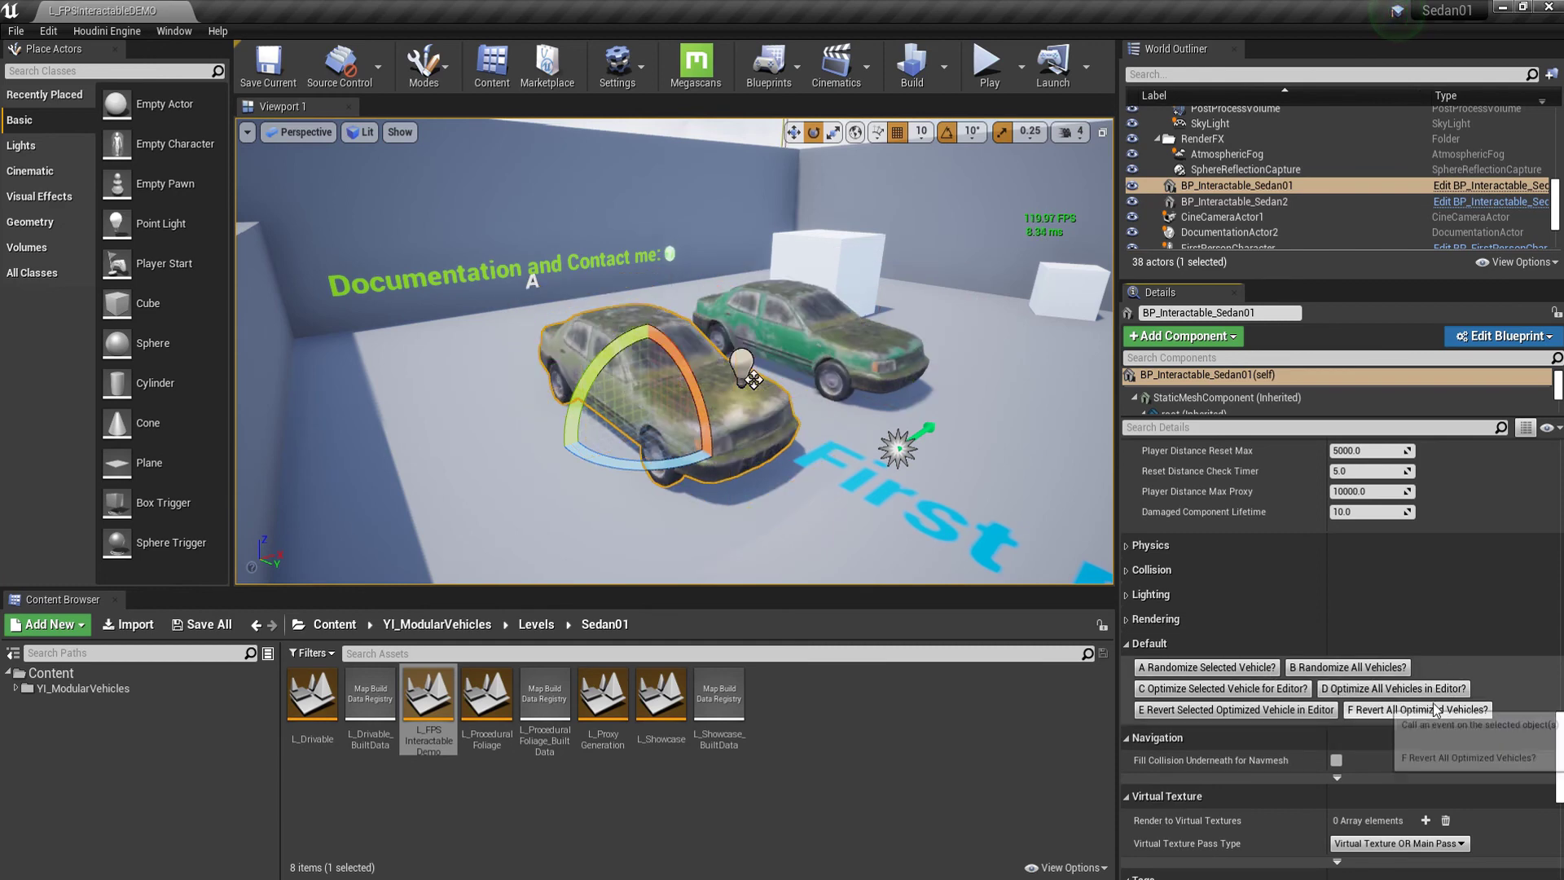
- Play-test the level by walking around the mossy sedan and opening its doors and boot, and end the play session
click(983, 80)
key(w)
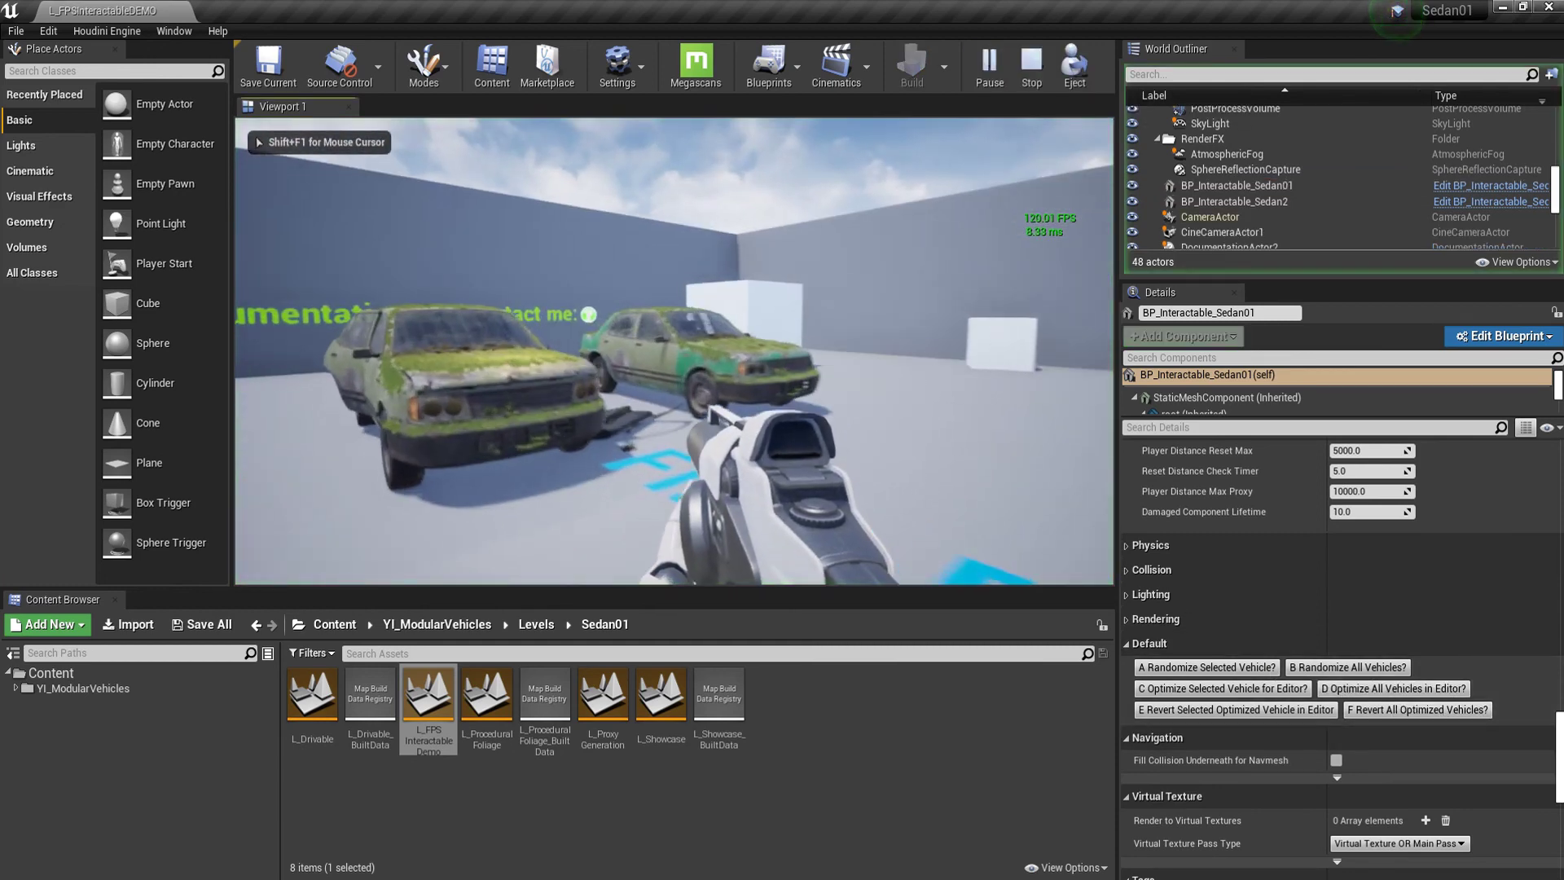
key(e)
key(e)
key(w)
key(e)
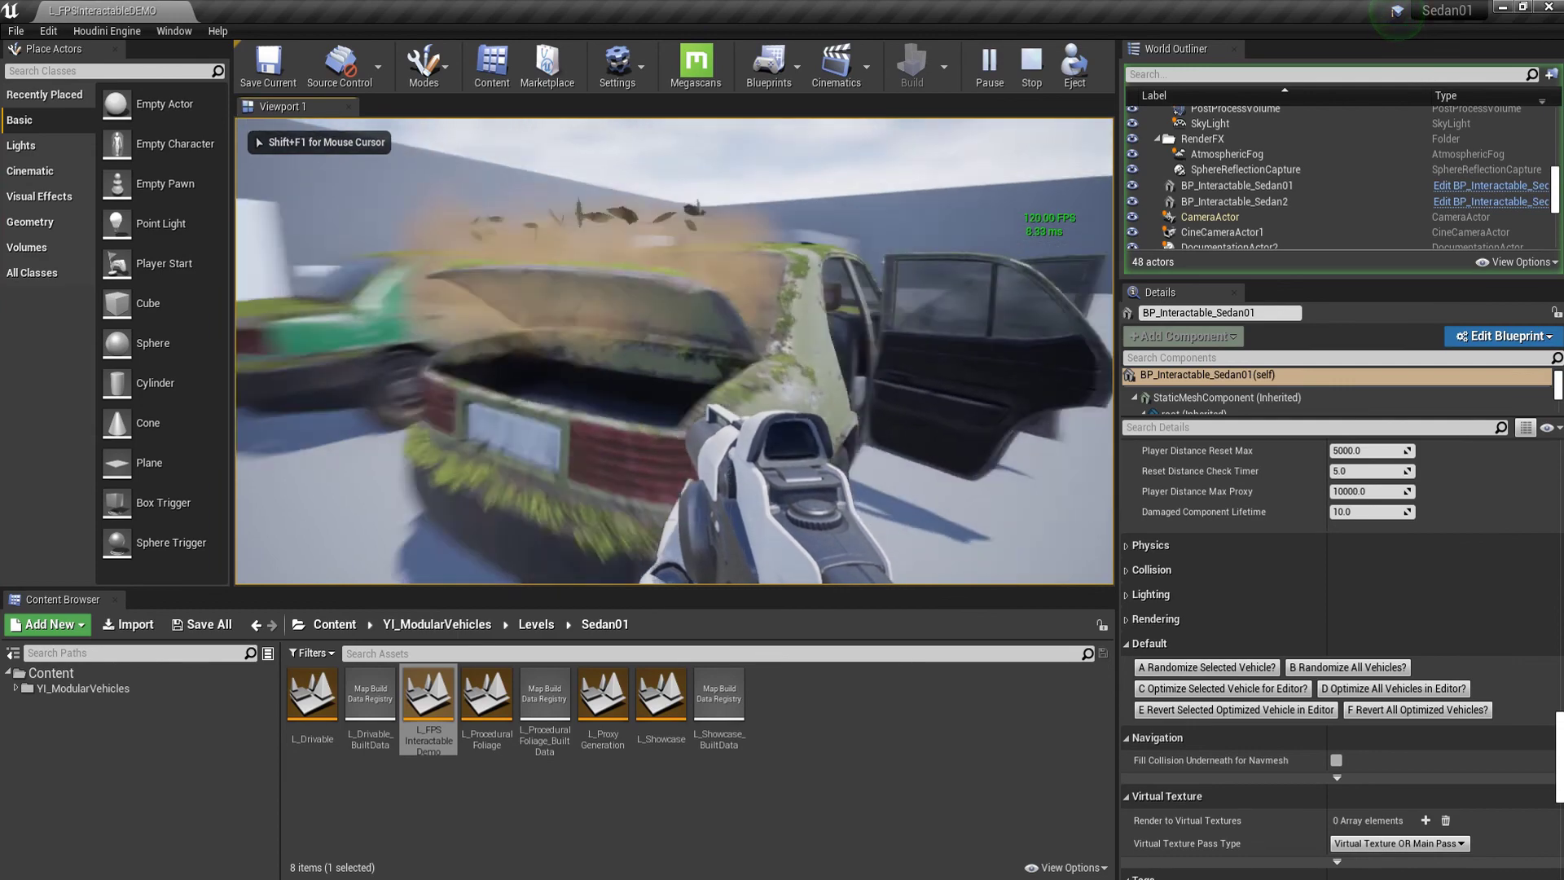
key(e)
key(s)
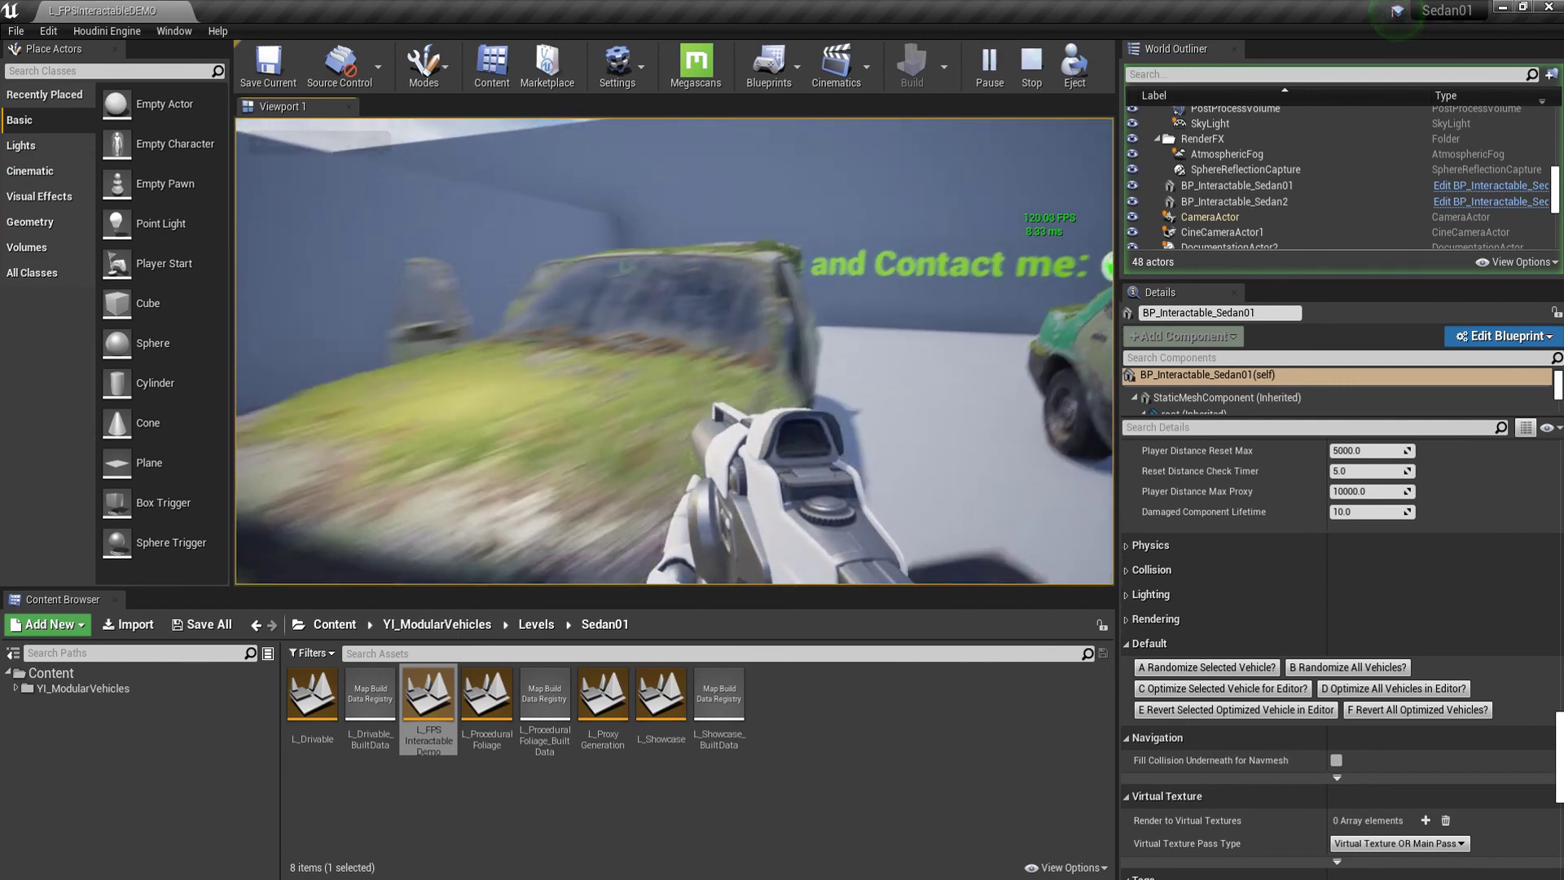
key(a)
key(Escape)
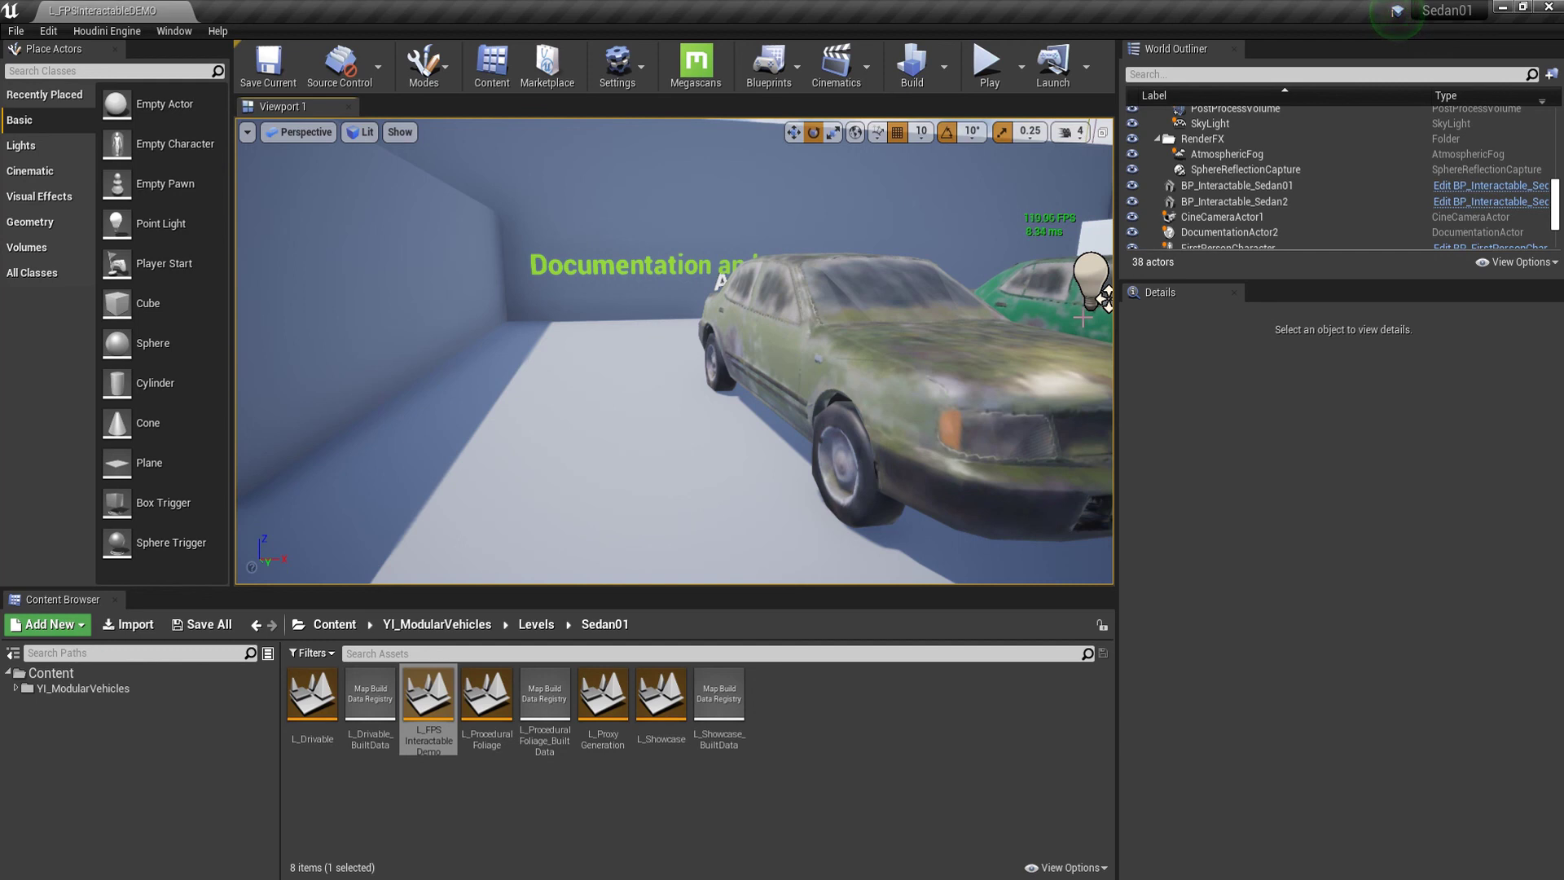
- Select BP_Interactable_Sedan01 and frame it in the viewport
click(1377, 186)
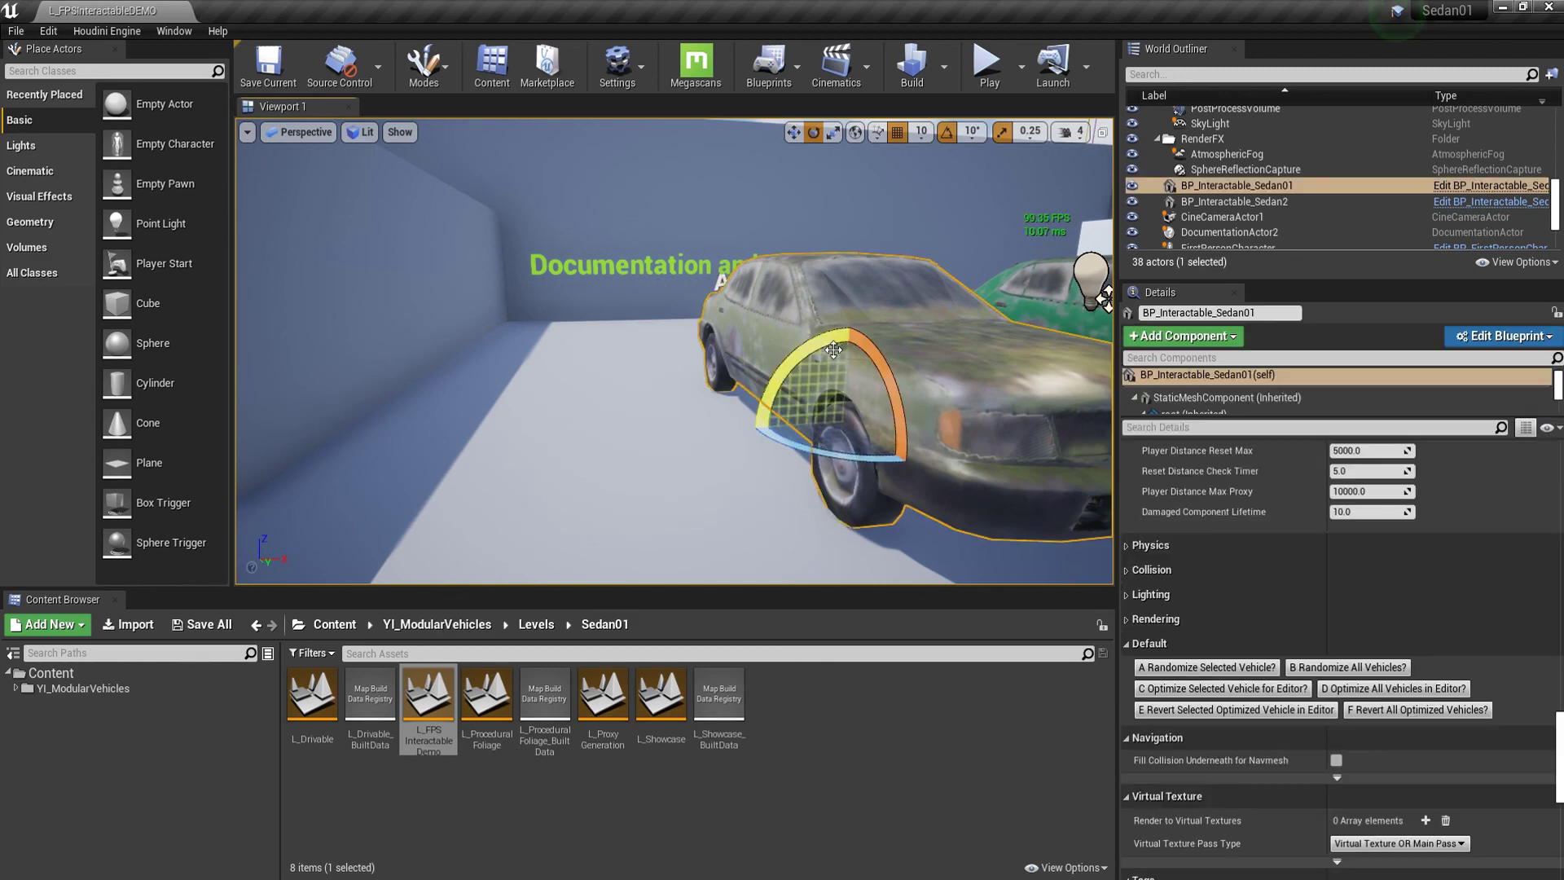
key(f)
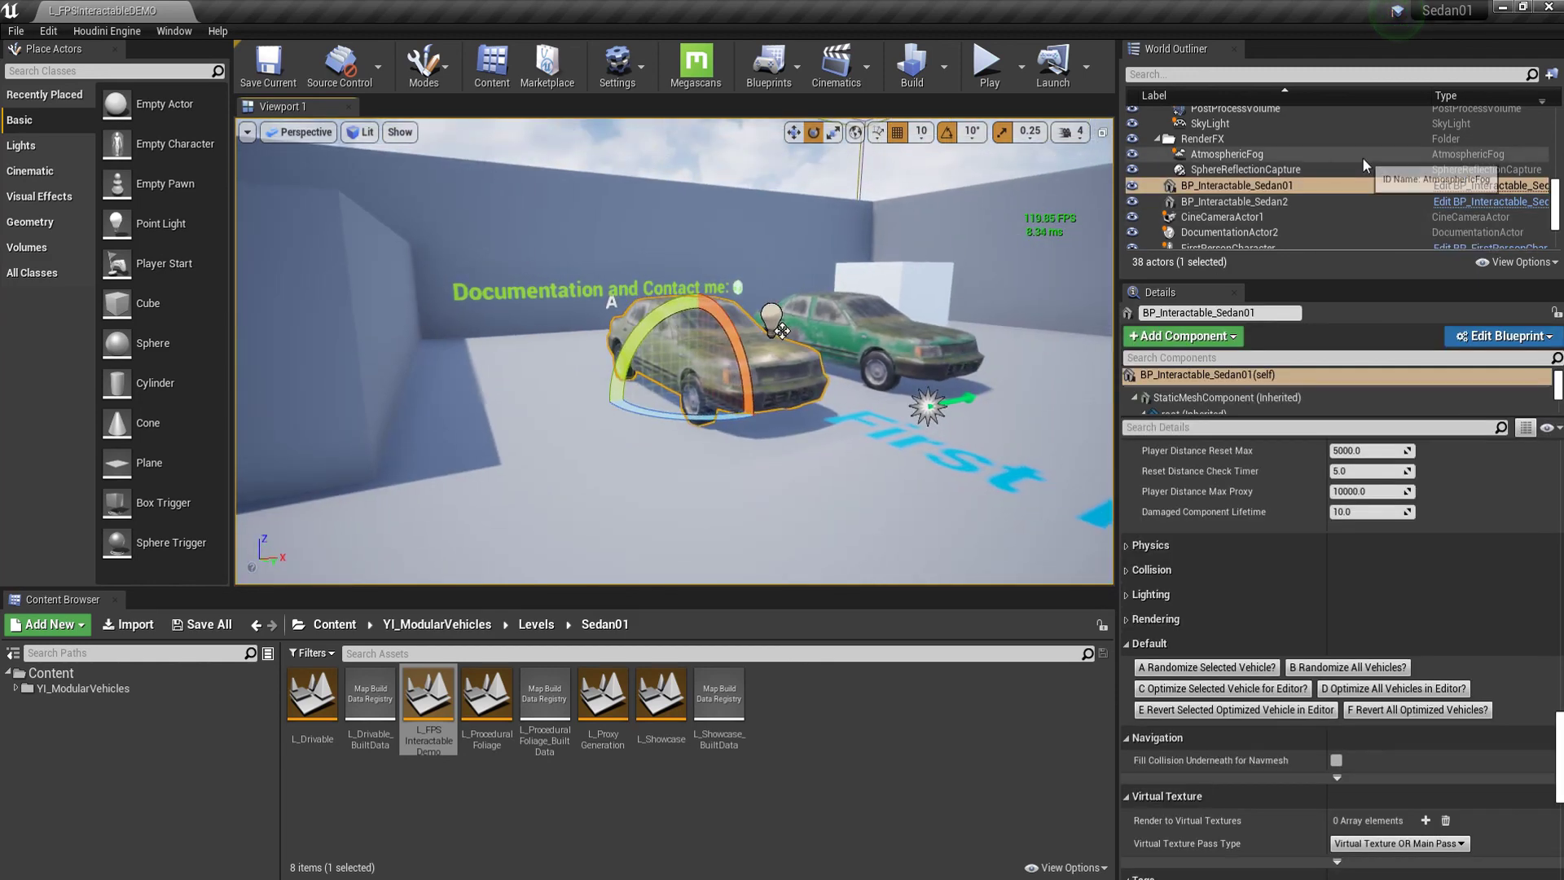